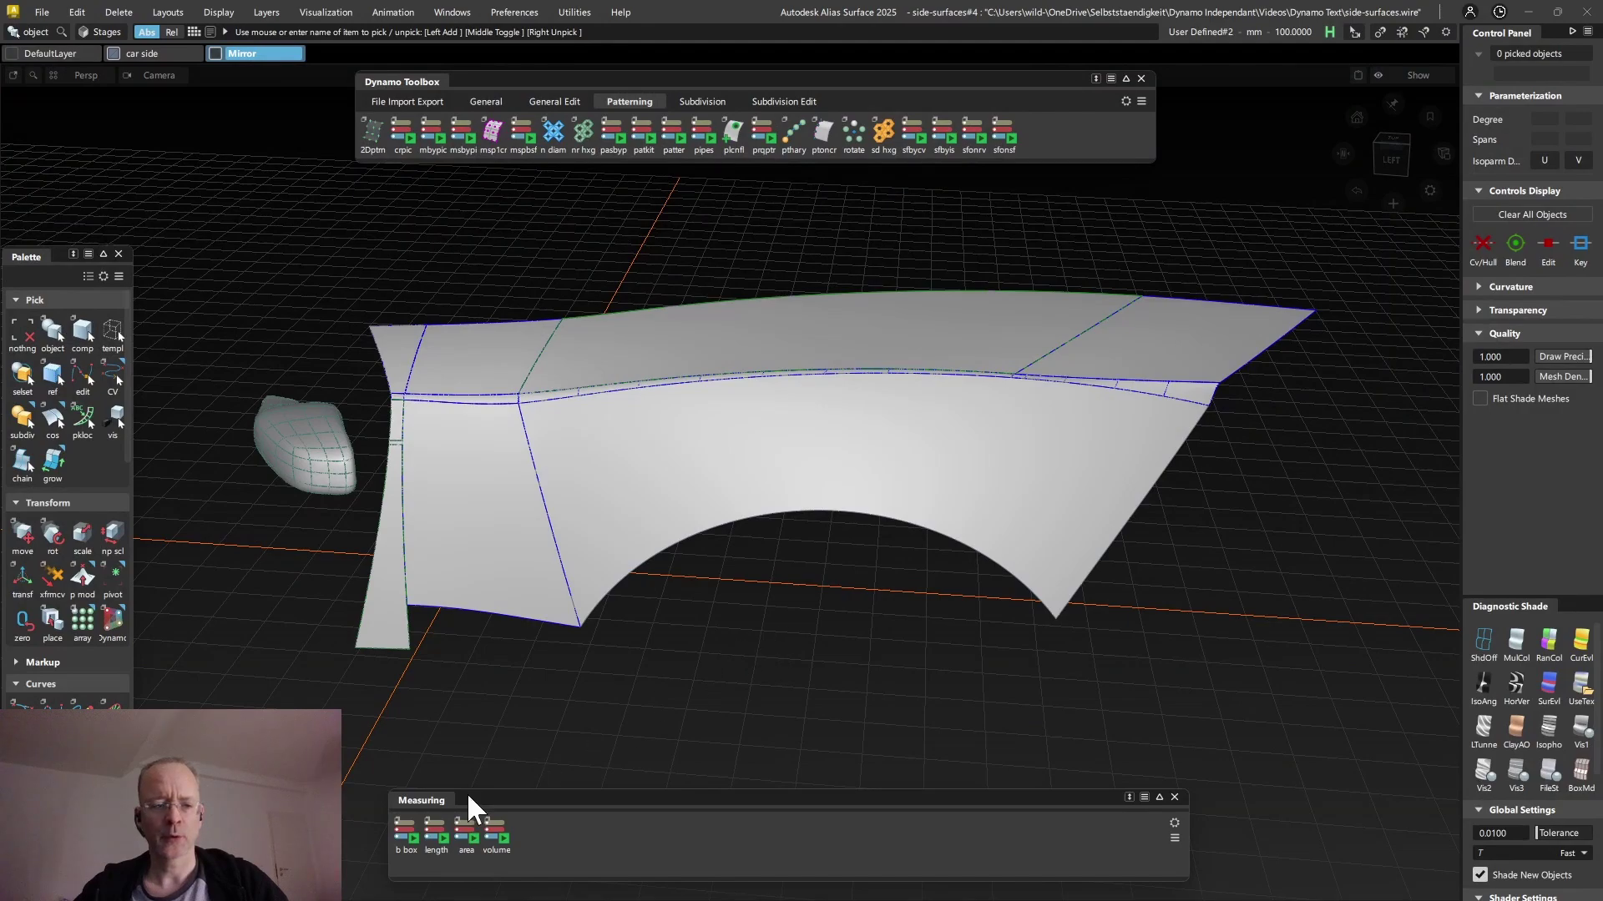
# Measure the combined length of the connected slanted end edges on the wheel-arch side of the car body surfaces
pyautogui.click(434, 834)
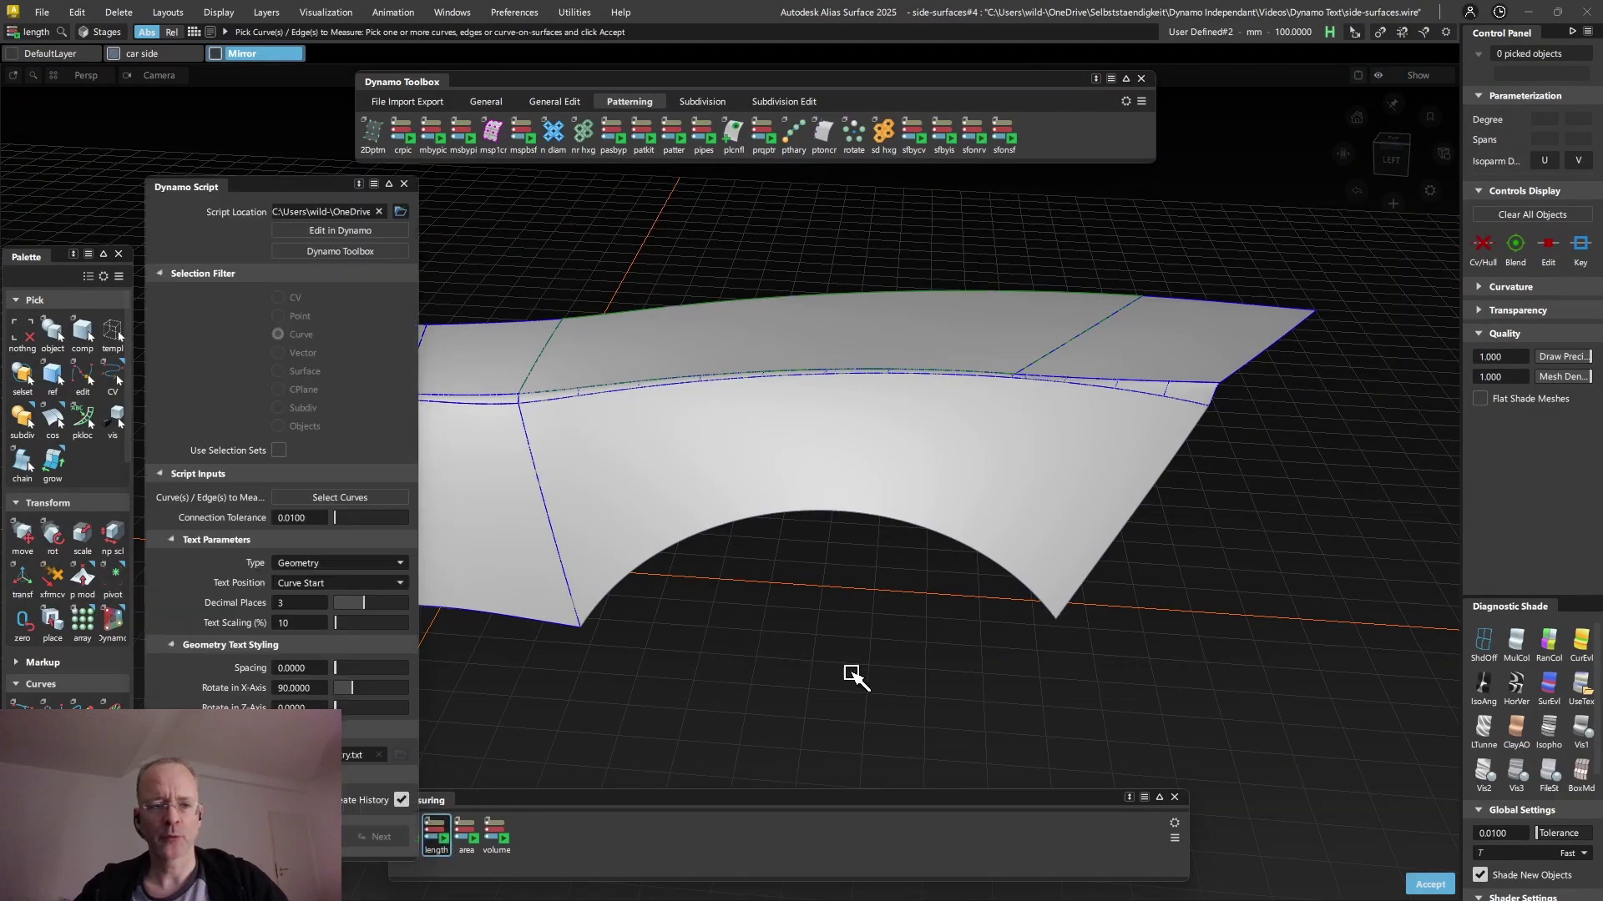
pyautogui.click(1123, 524)
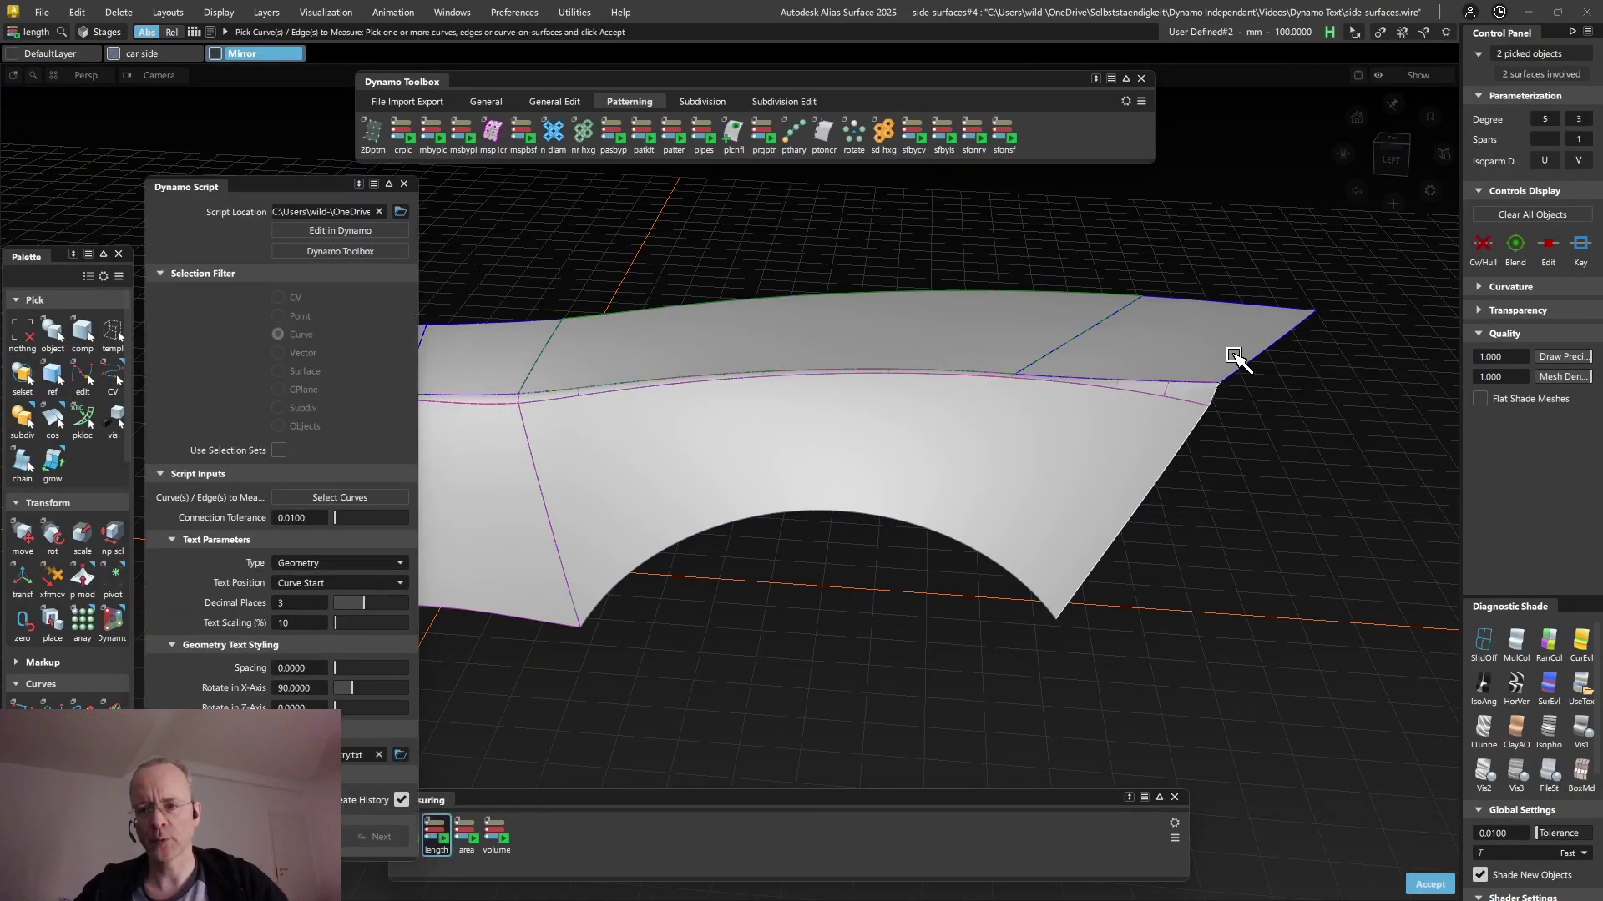
pyautogui.click(1252, 361)
pyautogui.press('Return')
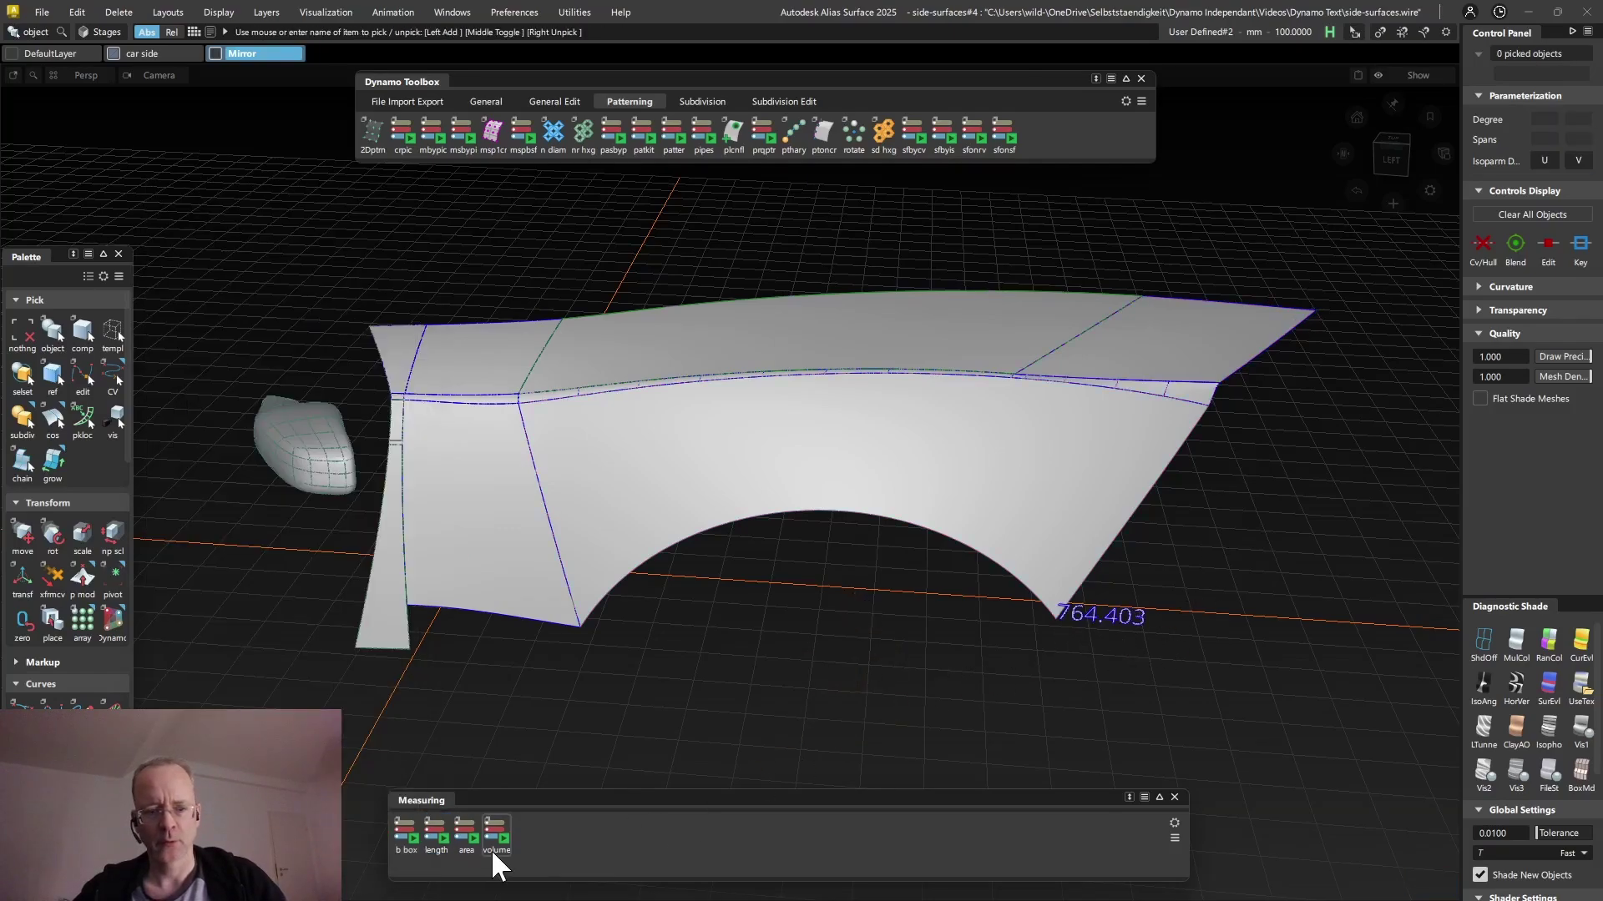
# Measure the total area of the surfaces covering the wheel arch, the upper panels above it and the blend between them
pyautogui.click(468, 837)
pyautogui.moveTo(1344, 290); pyautogui.dragTo(699, 522)
pyautogui.press('Return')
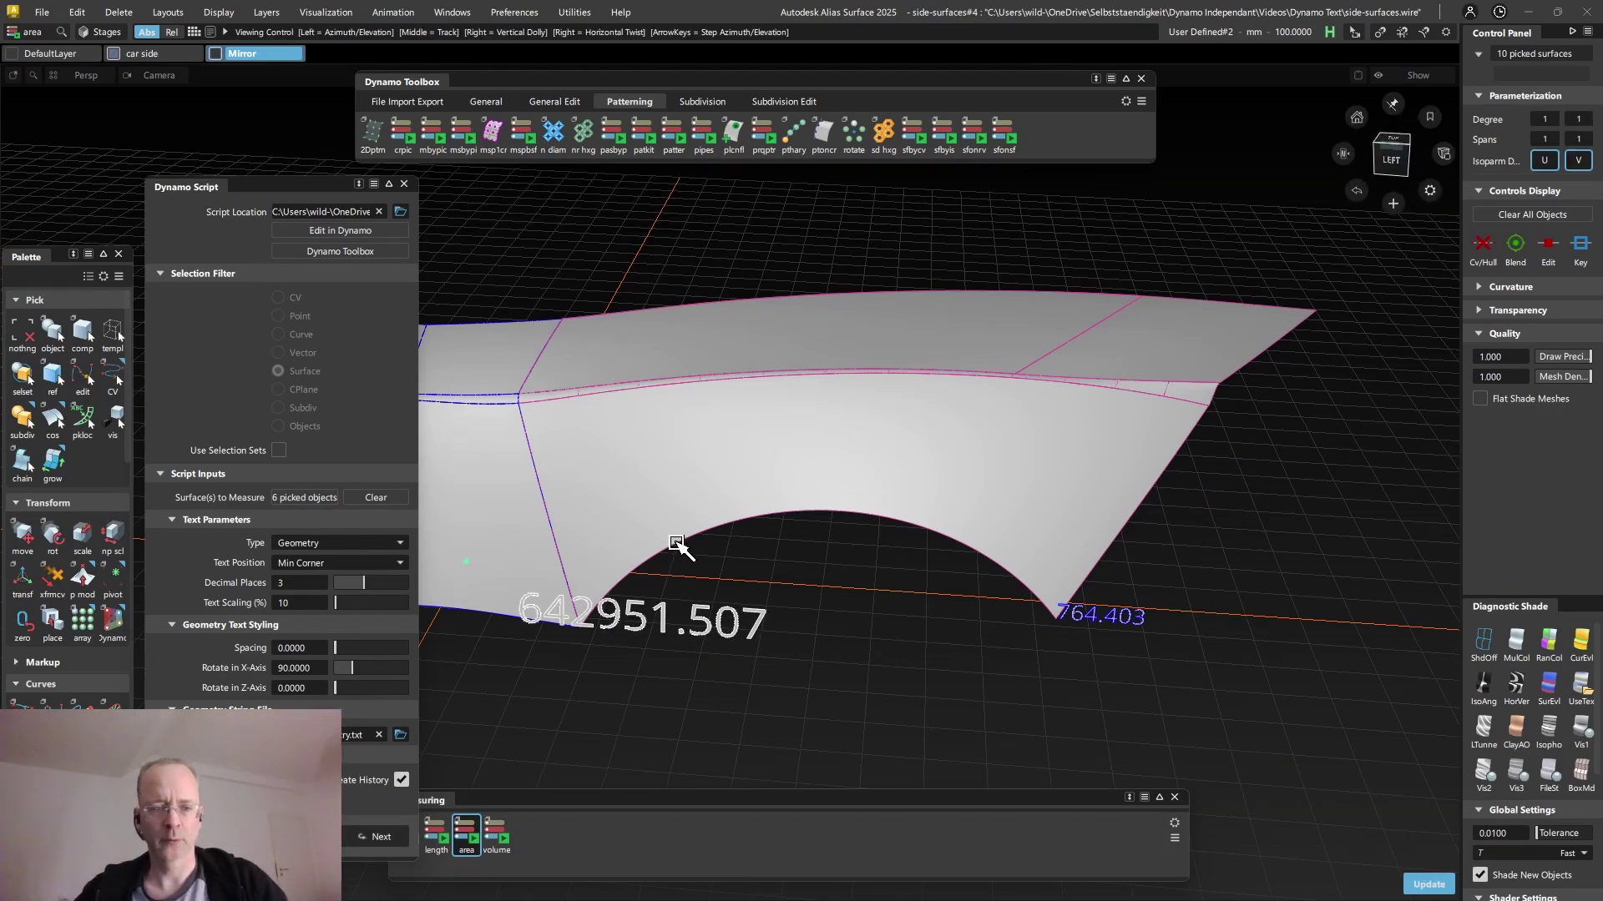
pyautogui.keyDown('alt'); pyautogui.keyDown('shift'); pyautogui.moveTo(679, 543); pyautogui.dragTo(830, 465); pyautogui.keyUp('shift'); pyautogui.keyUp('alt')
pyautogui.scroll(3, 843, 518)
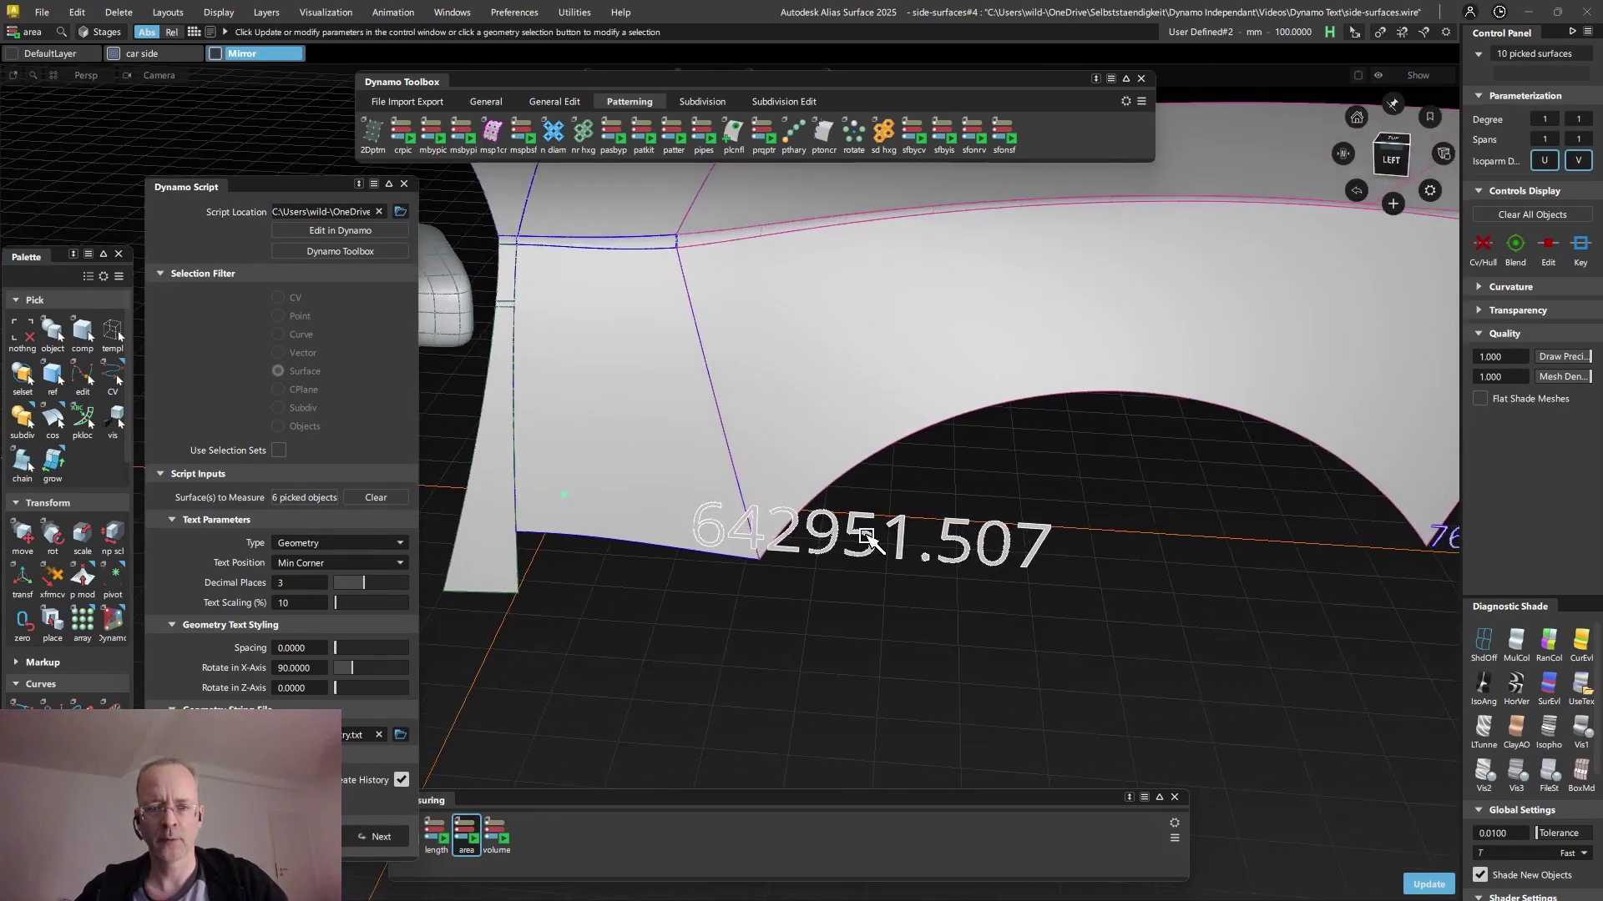
pyautogui.click(764, 582)
pyautogui.keyDown('alt'); pyautogui.keyDown('shift'); pyautogui.moveTo(762, 576); pyautogui.dragTo(656, 622); pyautogui.keyUp('shift'); pyautogui.keyUp('alt')
# Measure the volume of the subdivision mirror beside the car side
pyautogui.click(492, 835)
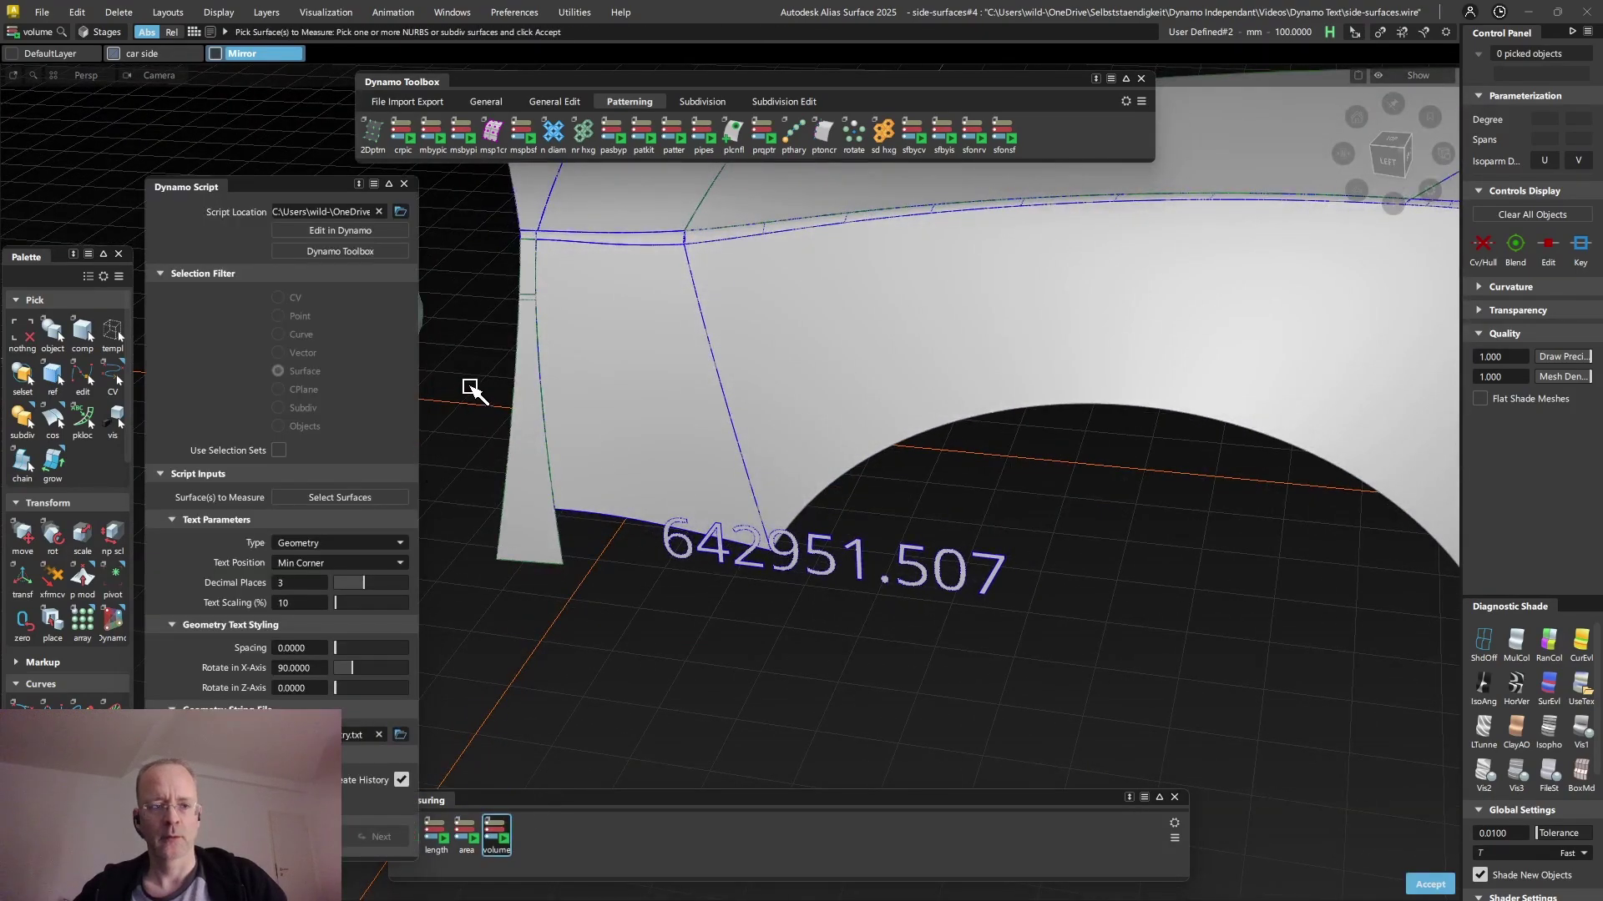
pyautogui.keyDown('alt'); pyautogui.keyDown('shift'); pyautogui.moveTo(473, 387); pyautogui.dragTo(764, 381, button='middle'); pyautogui.keyUp('shift'); pyautogui.keyUp('alt')
pyautogui.moveTo(496, 218); pyautogui.dragTo(668, 428)
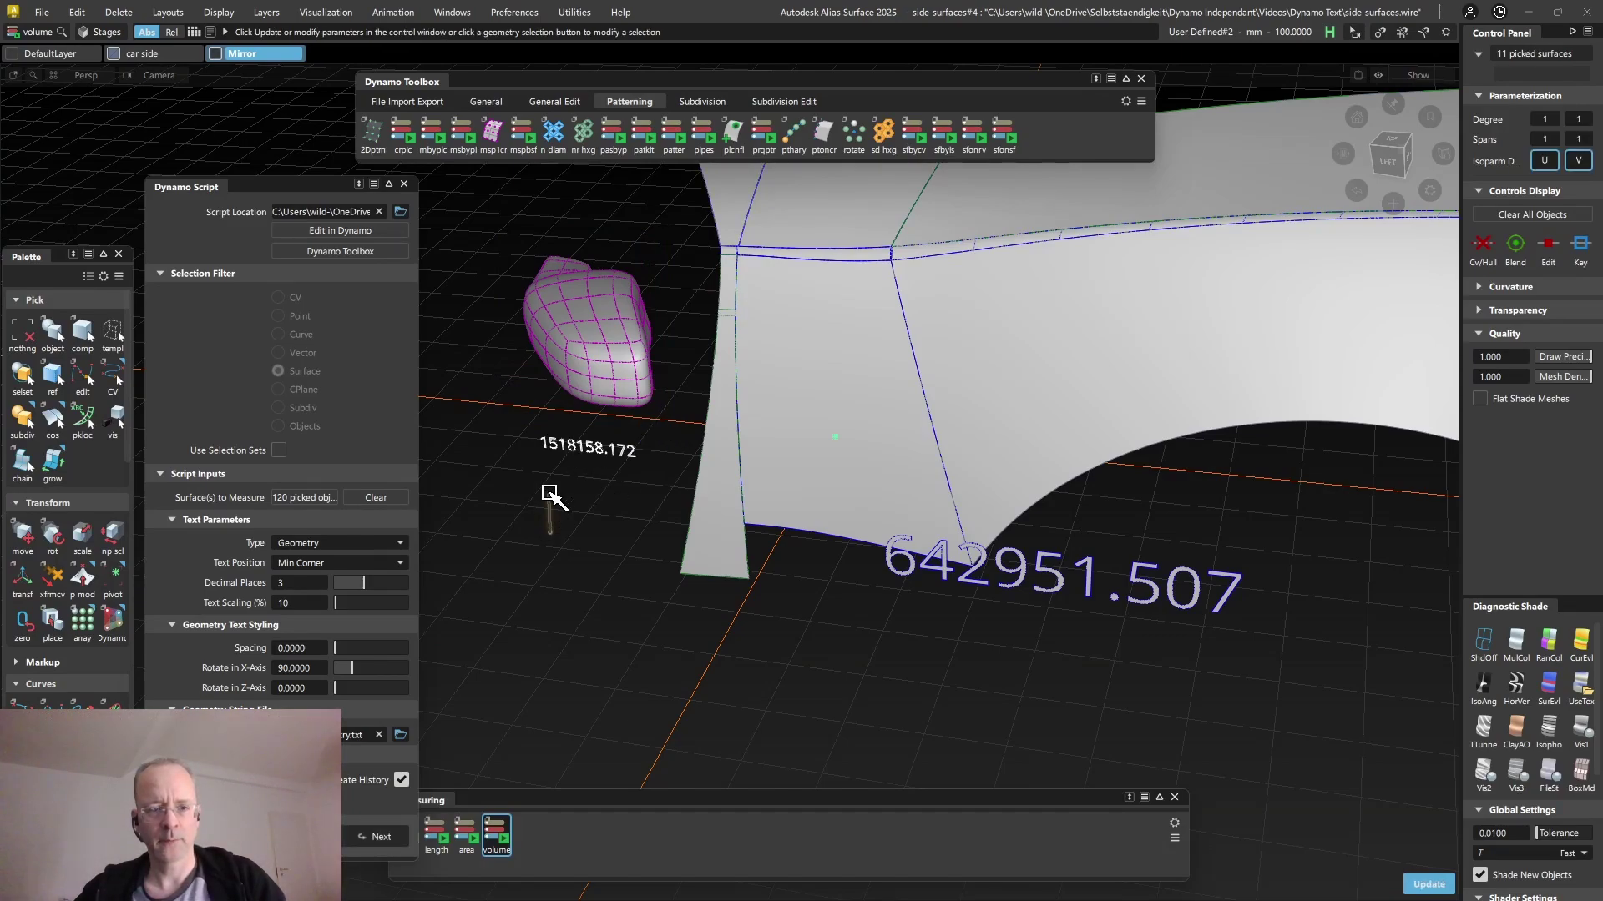
# Display the CVs of the subdivision mirror and move one CV on its lower outer side outward
pyautogui.keyDown('ctrl'); pyautogui.keyDown('shift'); pyautogui.moveTo(549, 532); pyautogui.dragTo(550, 493); pyautogui.keyUp('shift'); pyautogui.keyUp('ctrl')
pyautogui.click(603, 341)
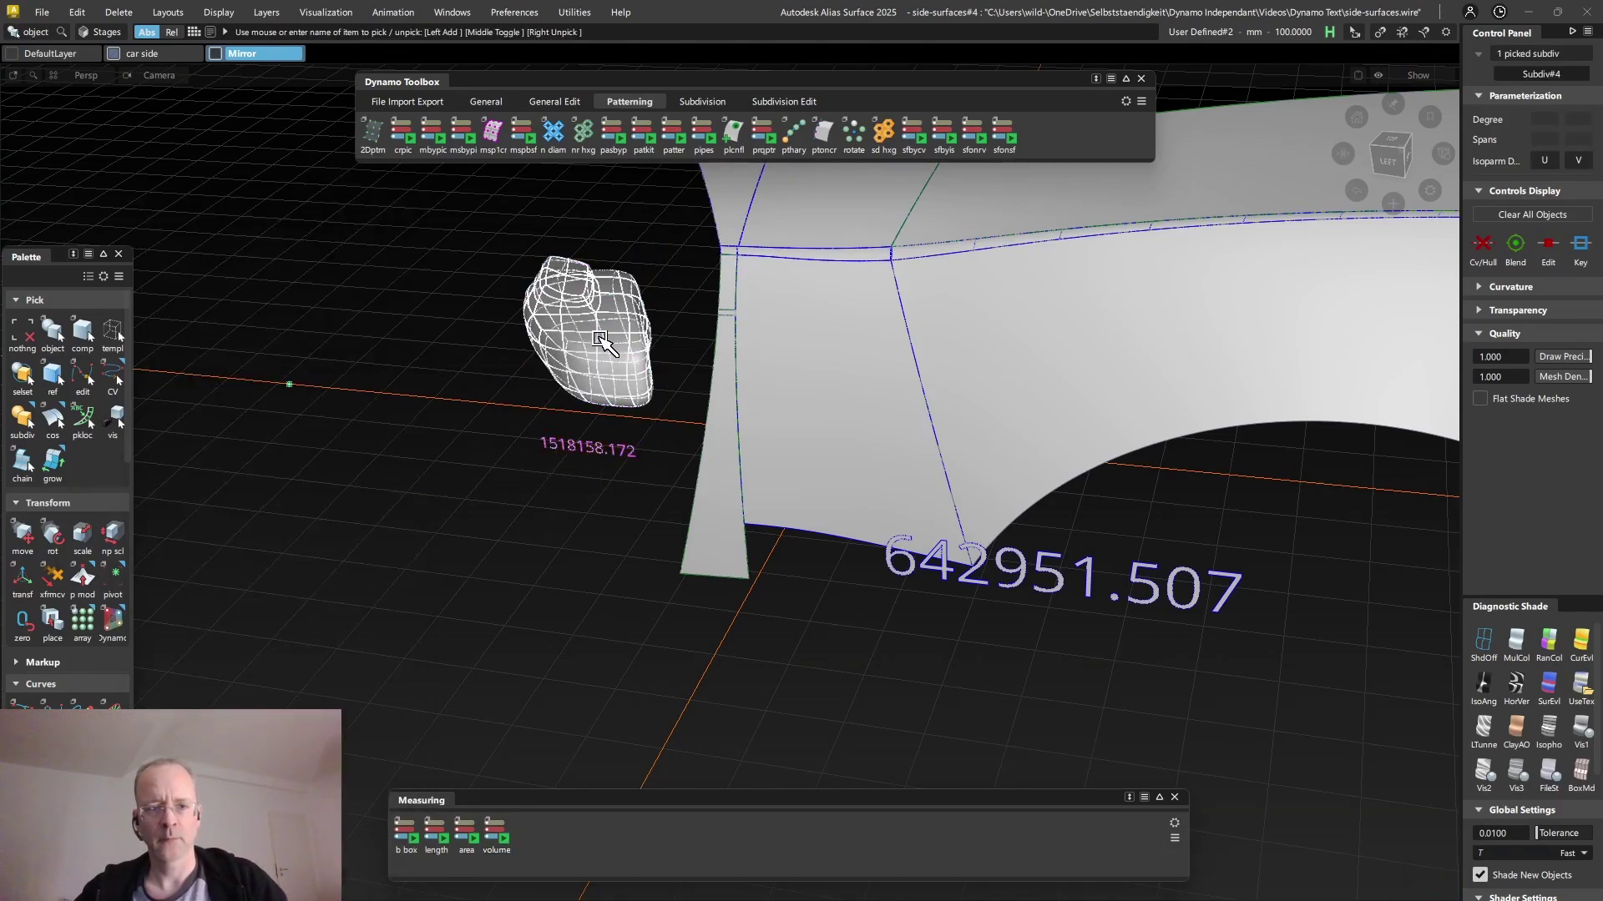
pyautogui.click(1483, 244)
pyautogui.scroll(3, 550, 484)
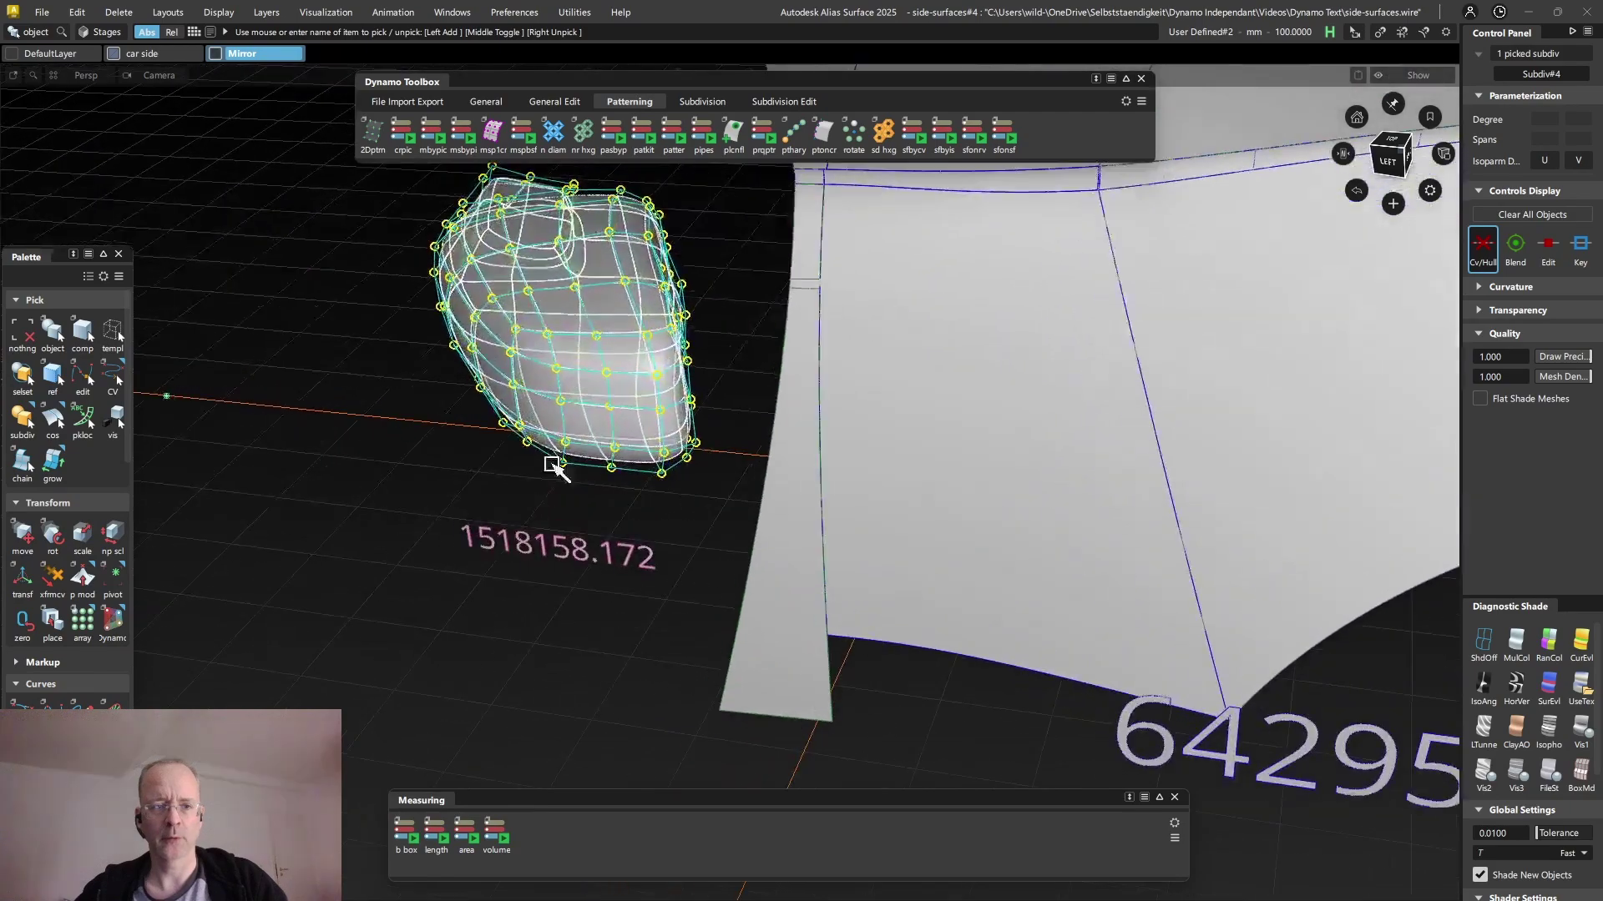
pyautogui.keyDown('ctrl'); pyautogui.keyDown('shift'); pyautogui.moveTo(349, 539); pyautogui.dragTo(385, 436); pyautogui.keyUp('shift'); pyautogui.keyUp('ctrl')
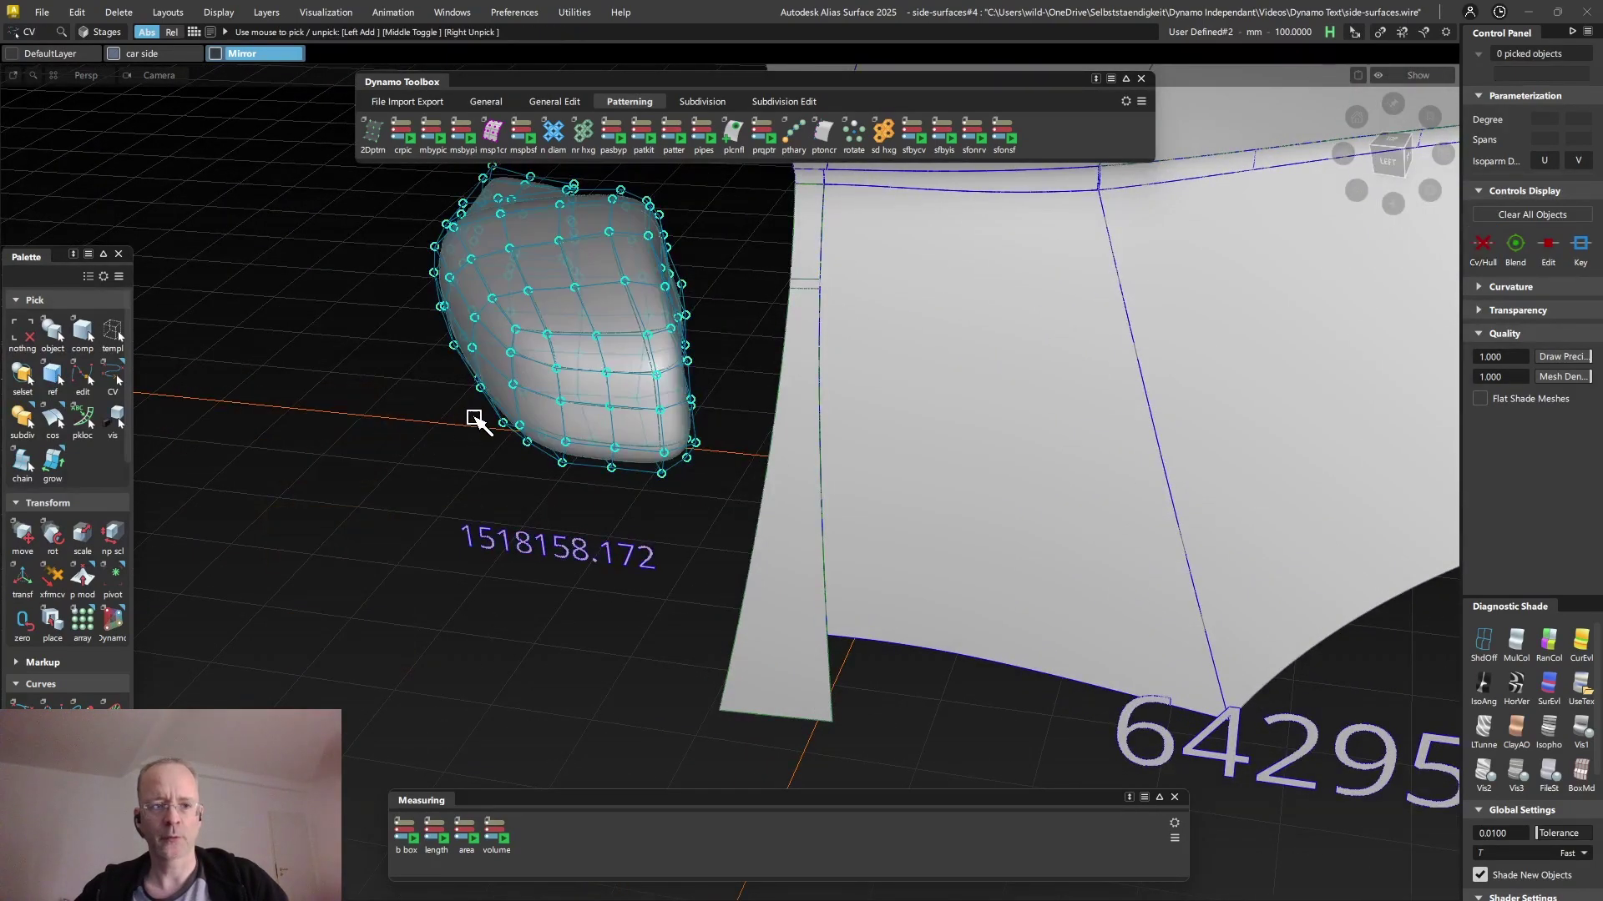
pyautogui.click(513, 384)
pyautogui.keyDown('ctrl'); pyautogui.keyDown('shift'); pyautogui.moveTo(417, 412); pyautogui.dragTo(417, 412, button='middle'); pyautogui.keyUp('shift'); pyautogui.keyUp('ctrl')
pyautogui.moveTo(428, 439); pyautogui.dragTo(411, 436)
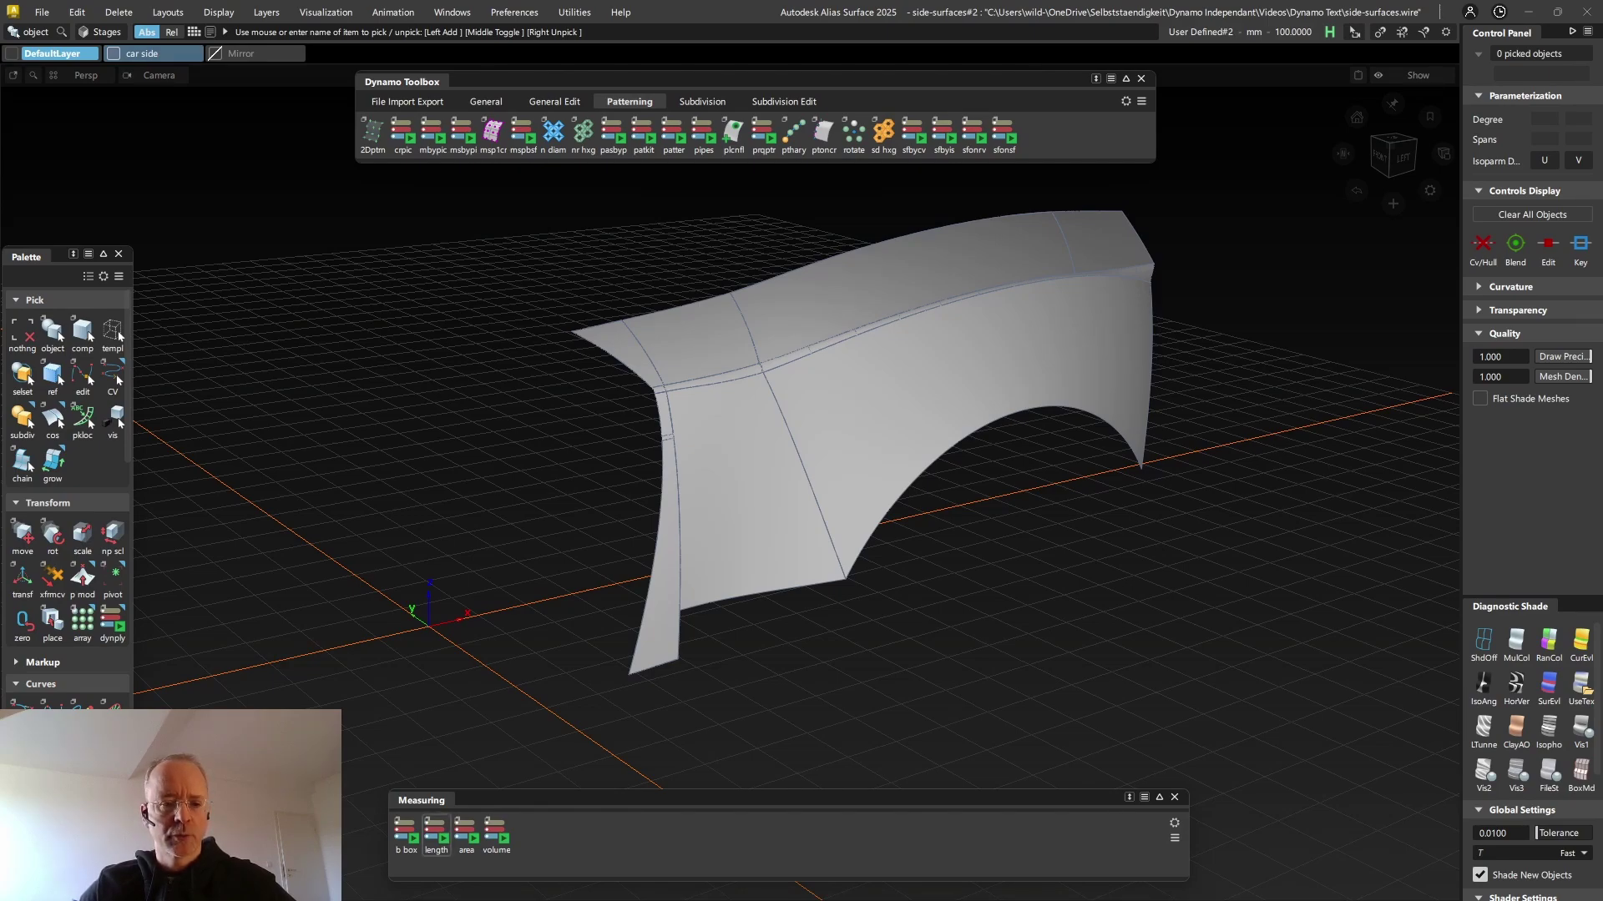
# Create a bounding box around all the car side surfaces with the orientation X/Y/Z
pyautogui.click(405, 834)
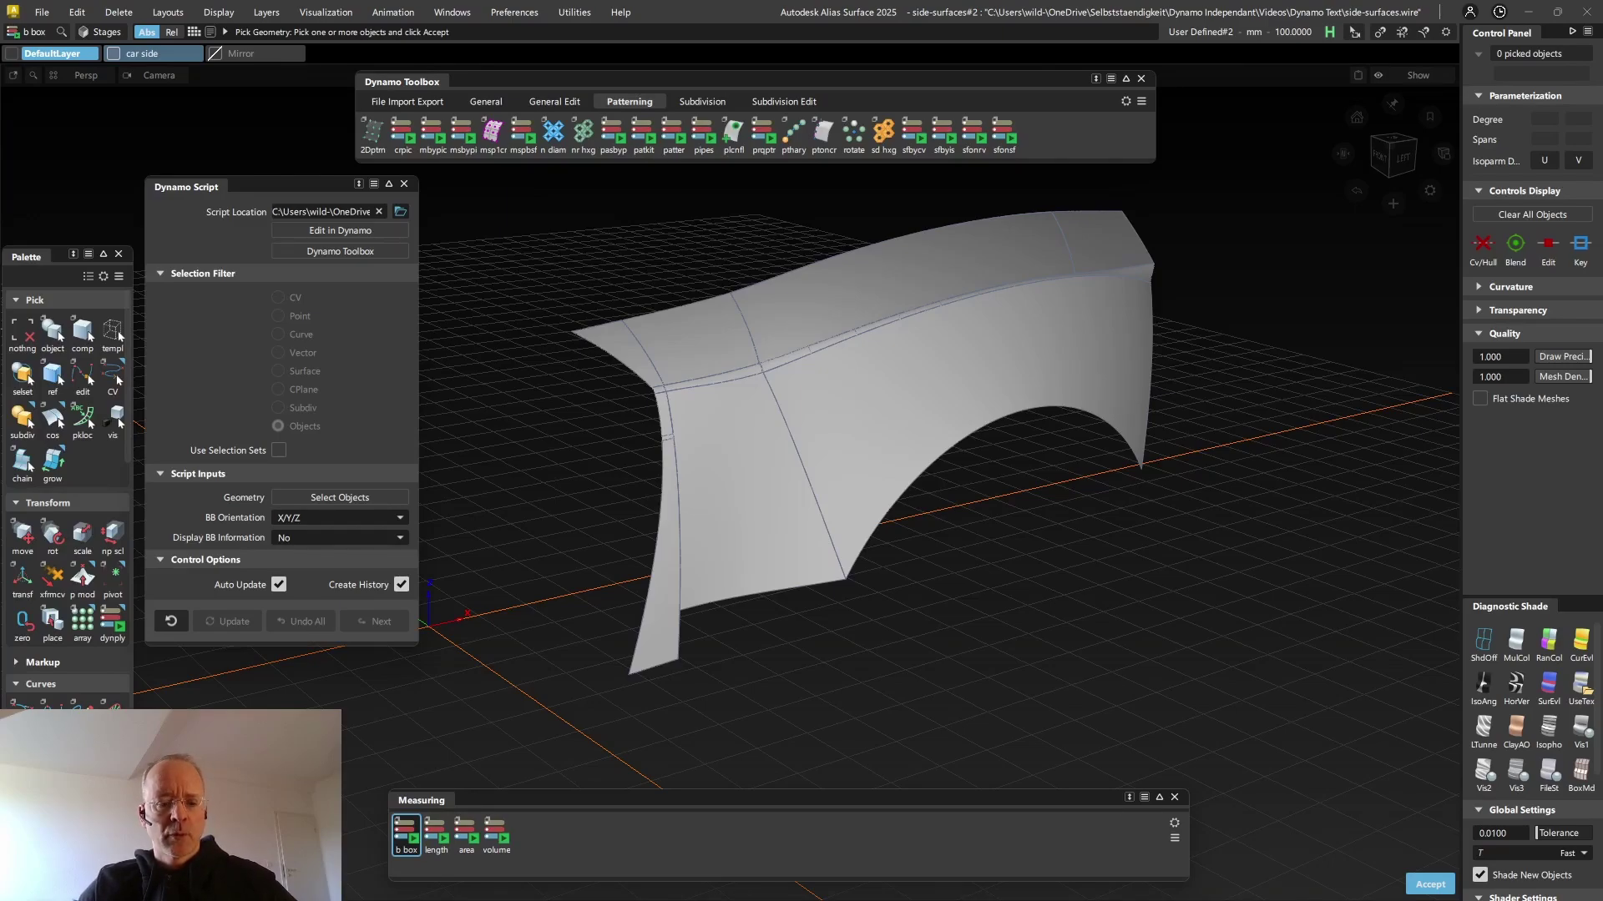
pyautogui.moveTo(1249, 208); pyautogui.dragTo(553, 676)
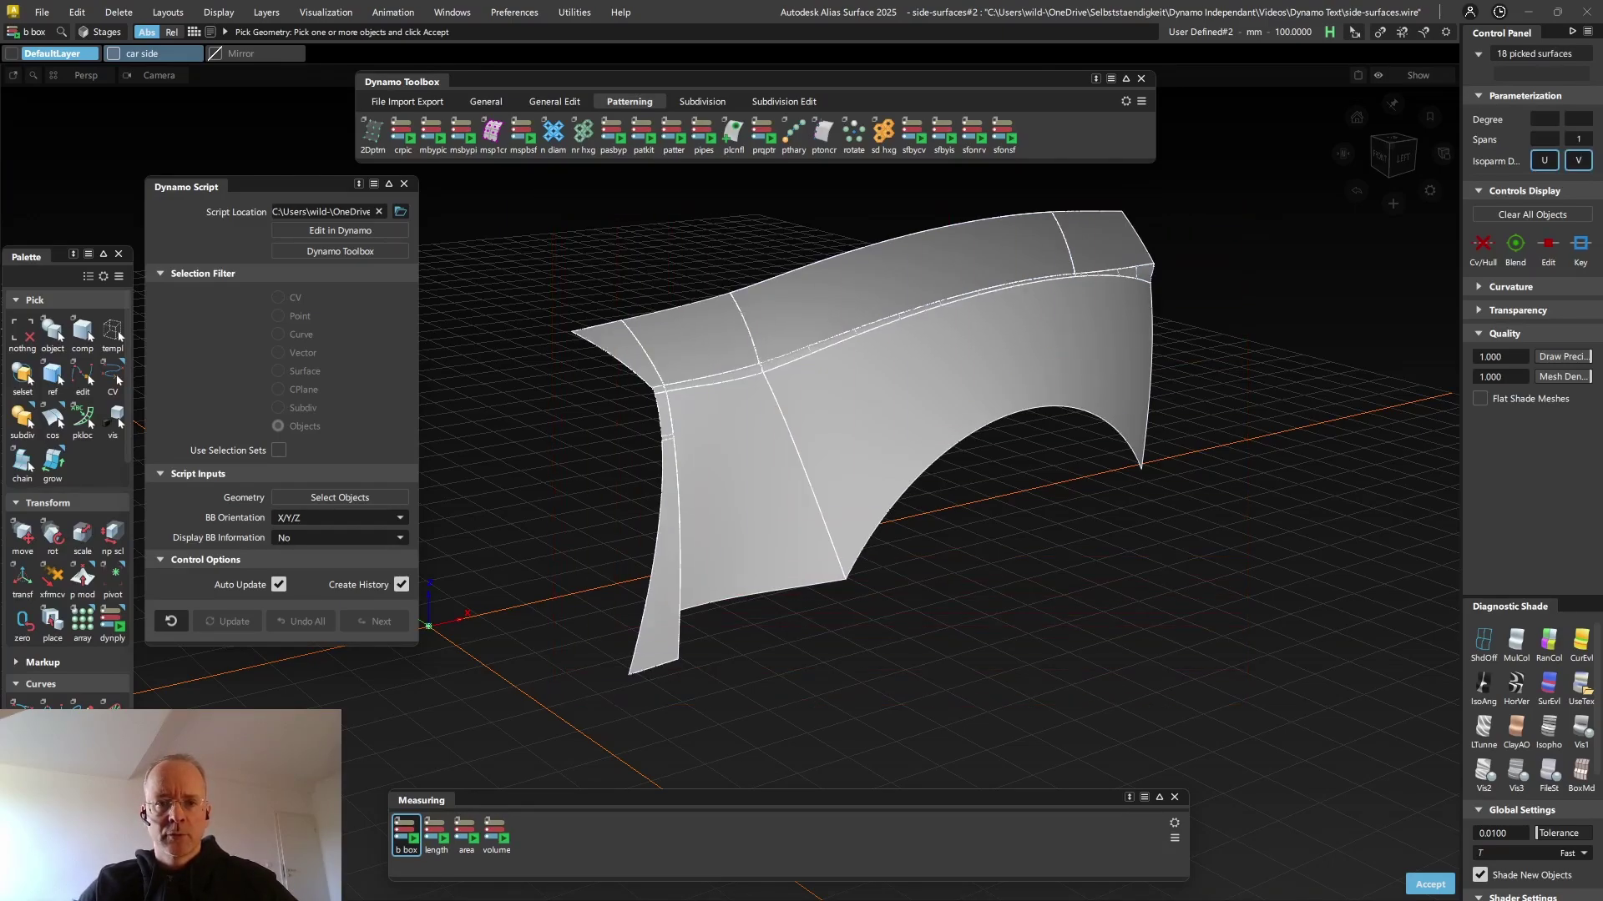
pyautogui.click(1429, 884)
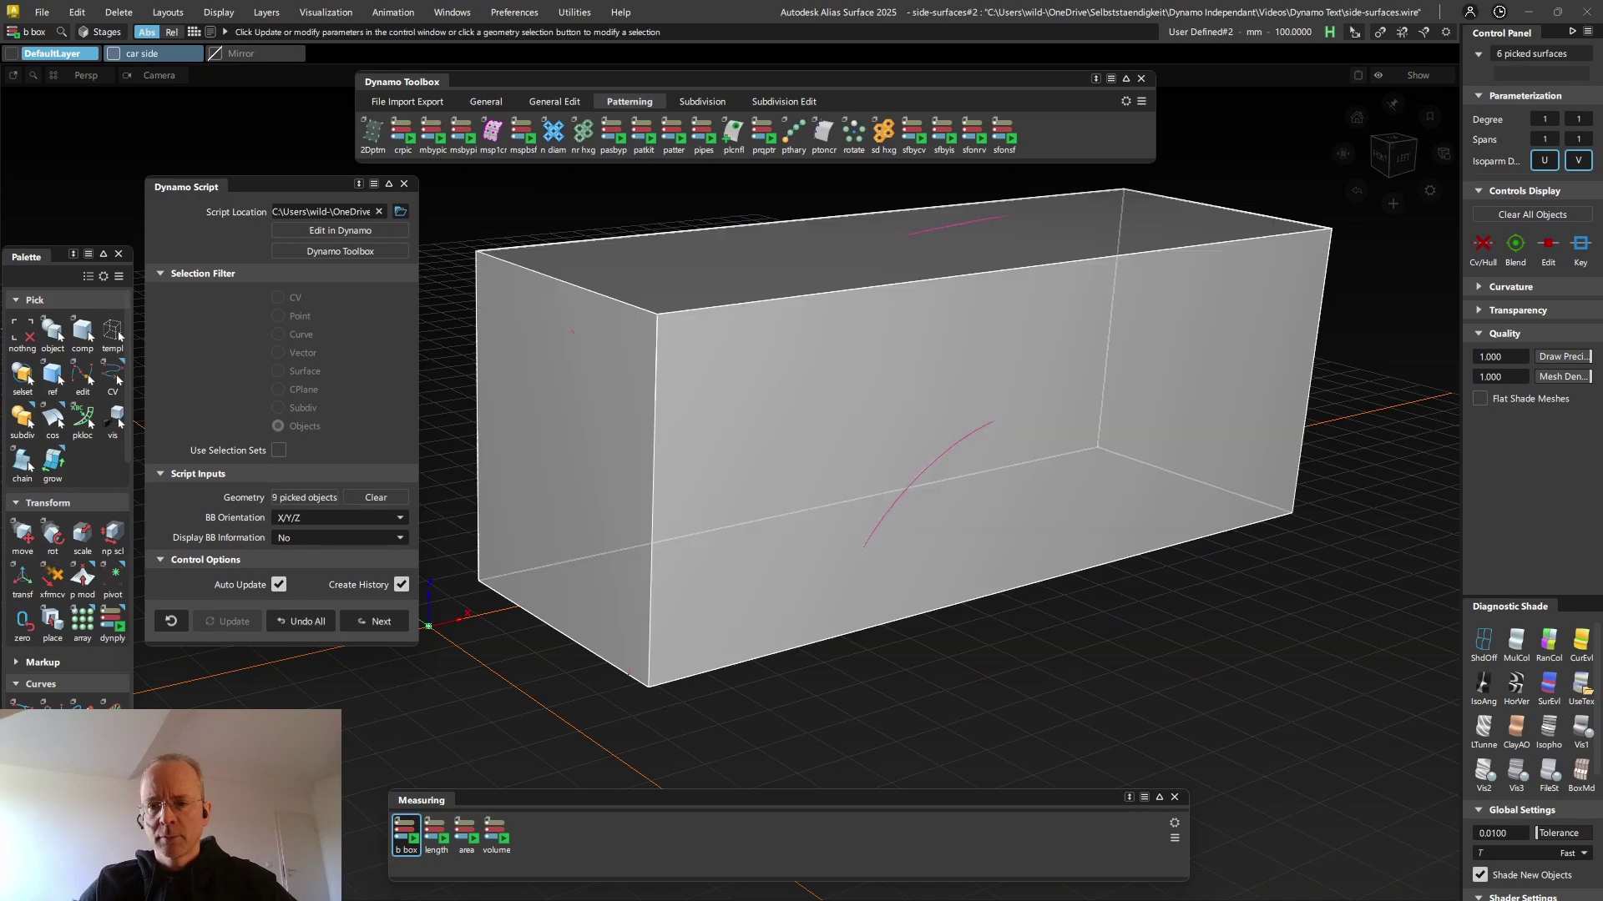
pyautogui.moveTo(884, 434)
pyautogui.keyDown('alt'); pyautogui.keyDown('shift'); pyautogui.mouseDown()
pyautogui.moveTo(802, 467)
pyautogui.moveTo(889, 430)
pyautogui.moveTo(864, 434)
pyautogui.mouseUp(); pyautogui.keyUp('shift'); pyautogui.keyUp('alt')
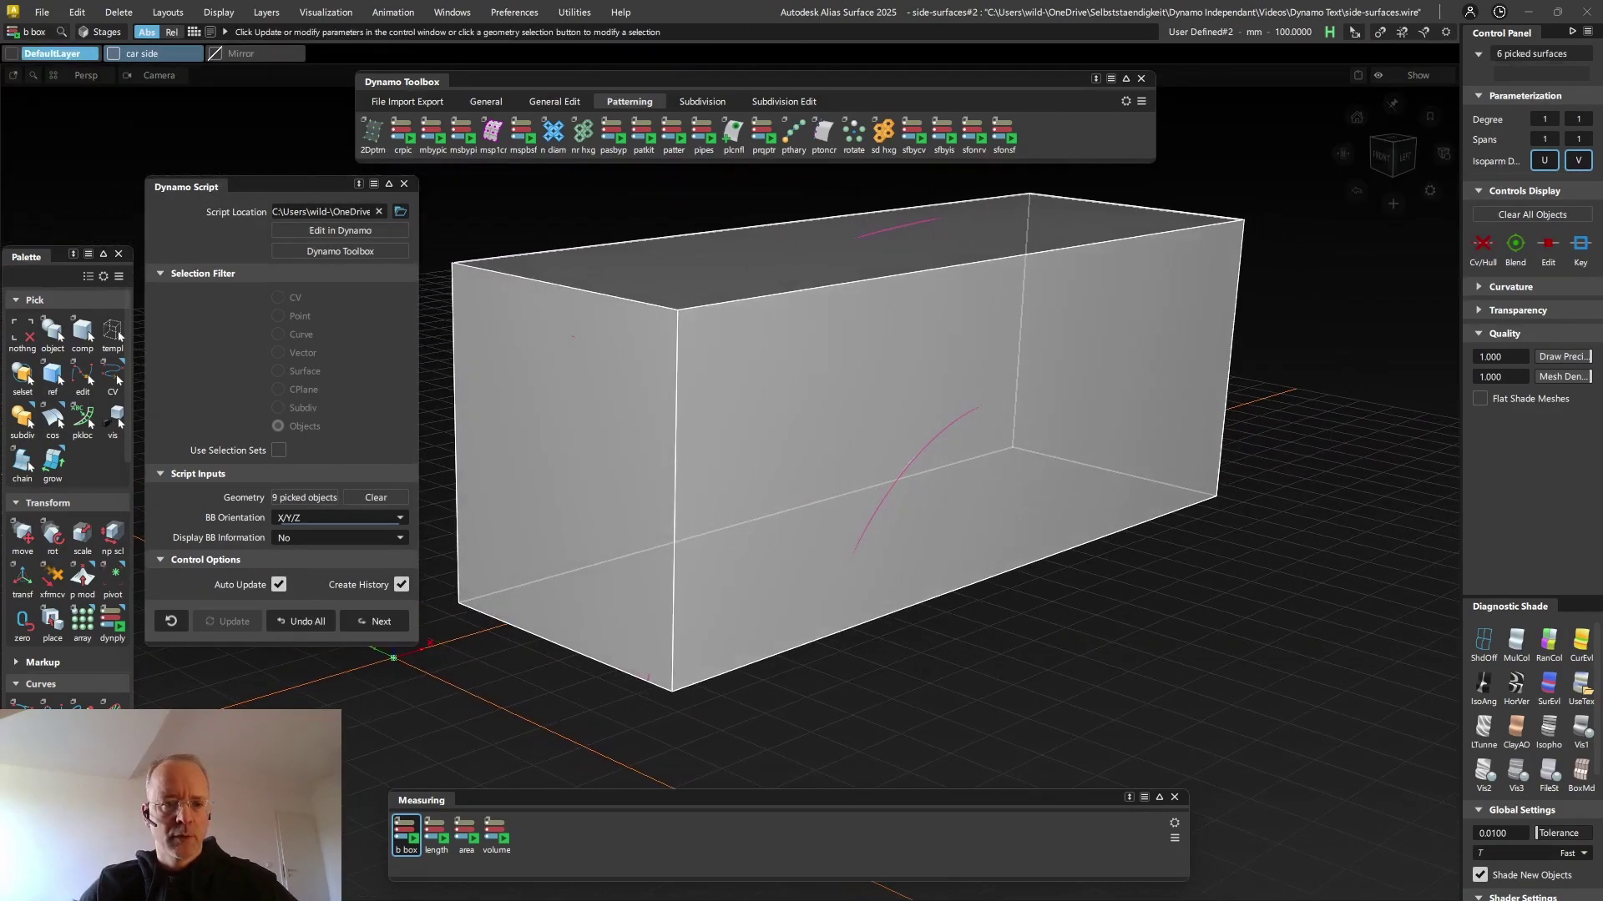
# Set the bounding box orientation to Auto and inspect the realigned box
pyautogui.click(338, 518)
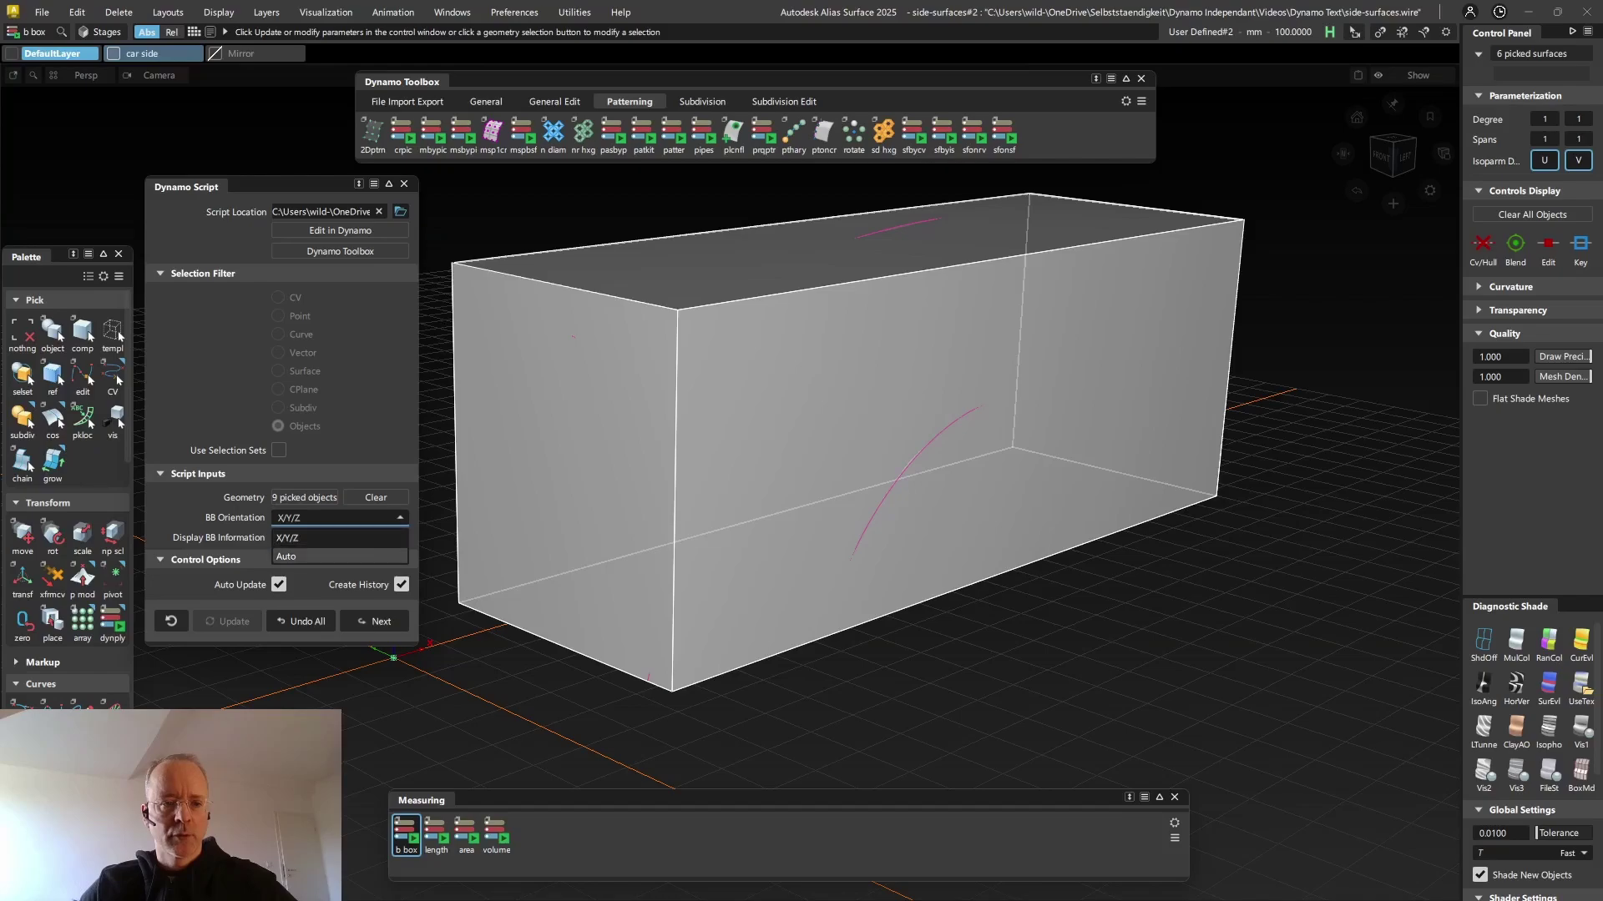
pyautogui.click(338, 556)
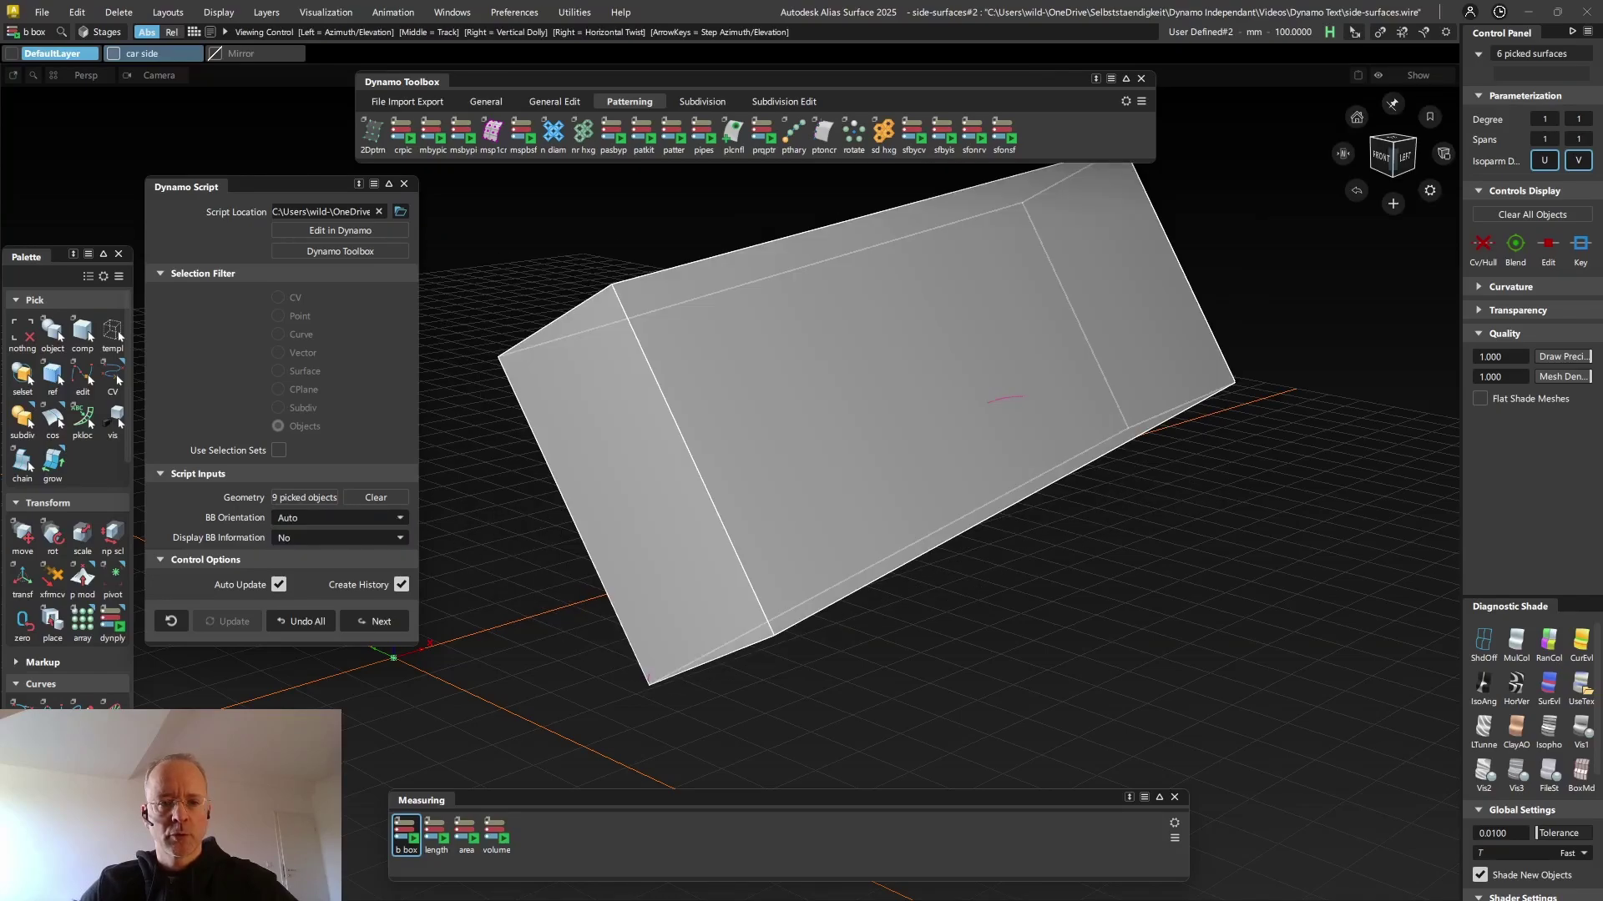
pyautogui.keyDown('alt'); pyautogui.keyDown('shift'); pyautogui.moveTo(835, 434); pyautogui.dragTo(659, 492); pyautogui.keyUp('shift'); pyautogui.keyUp('alt')
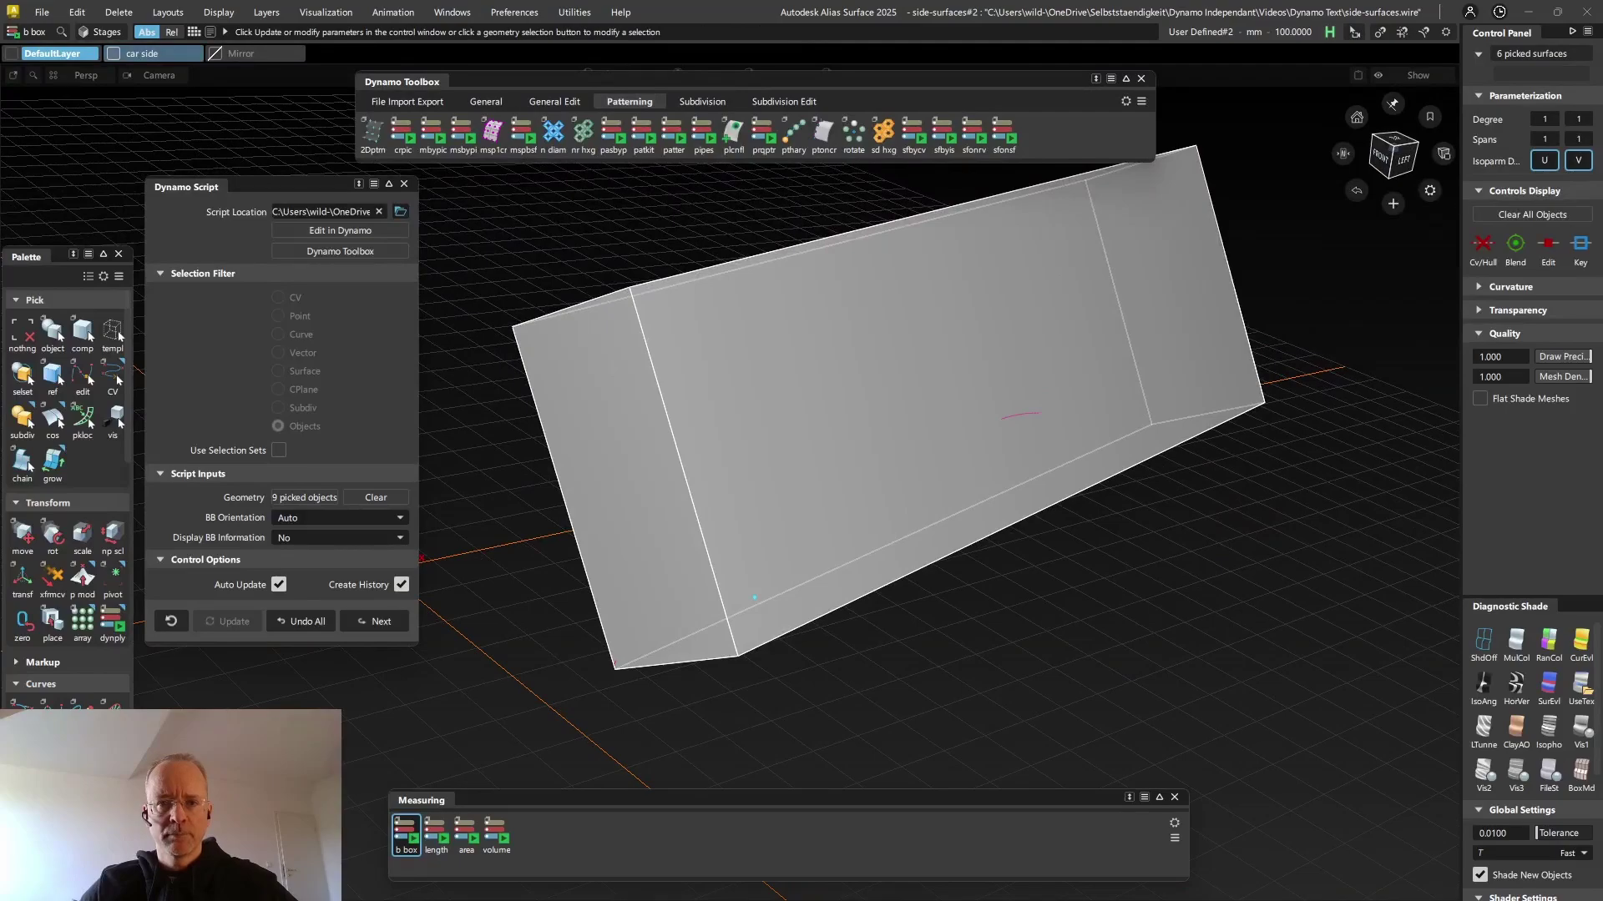
pyautogui.scroll(-3, 755, 598)
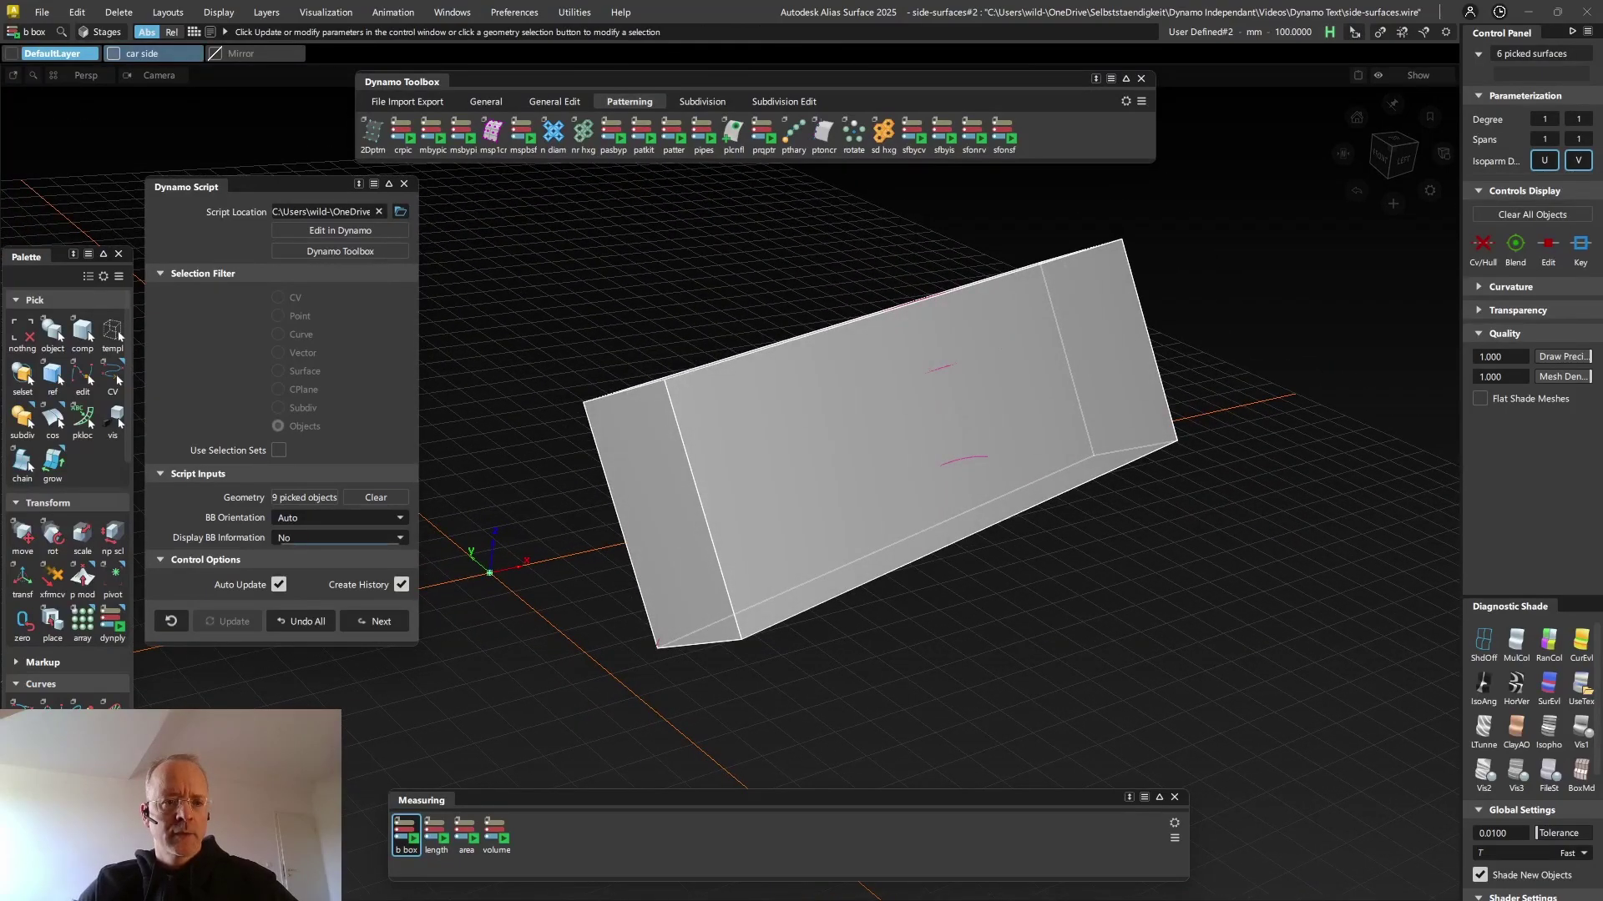
# Set Display BB Information to Yes and dismiss the dimensions message
pyautogui.click(338, 538)
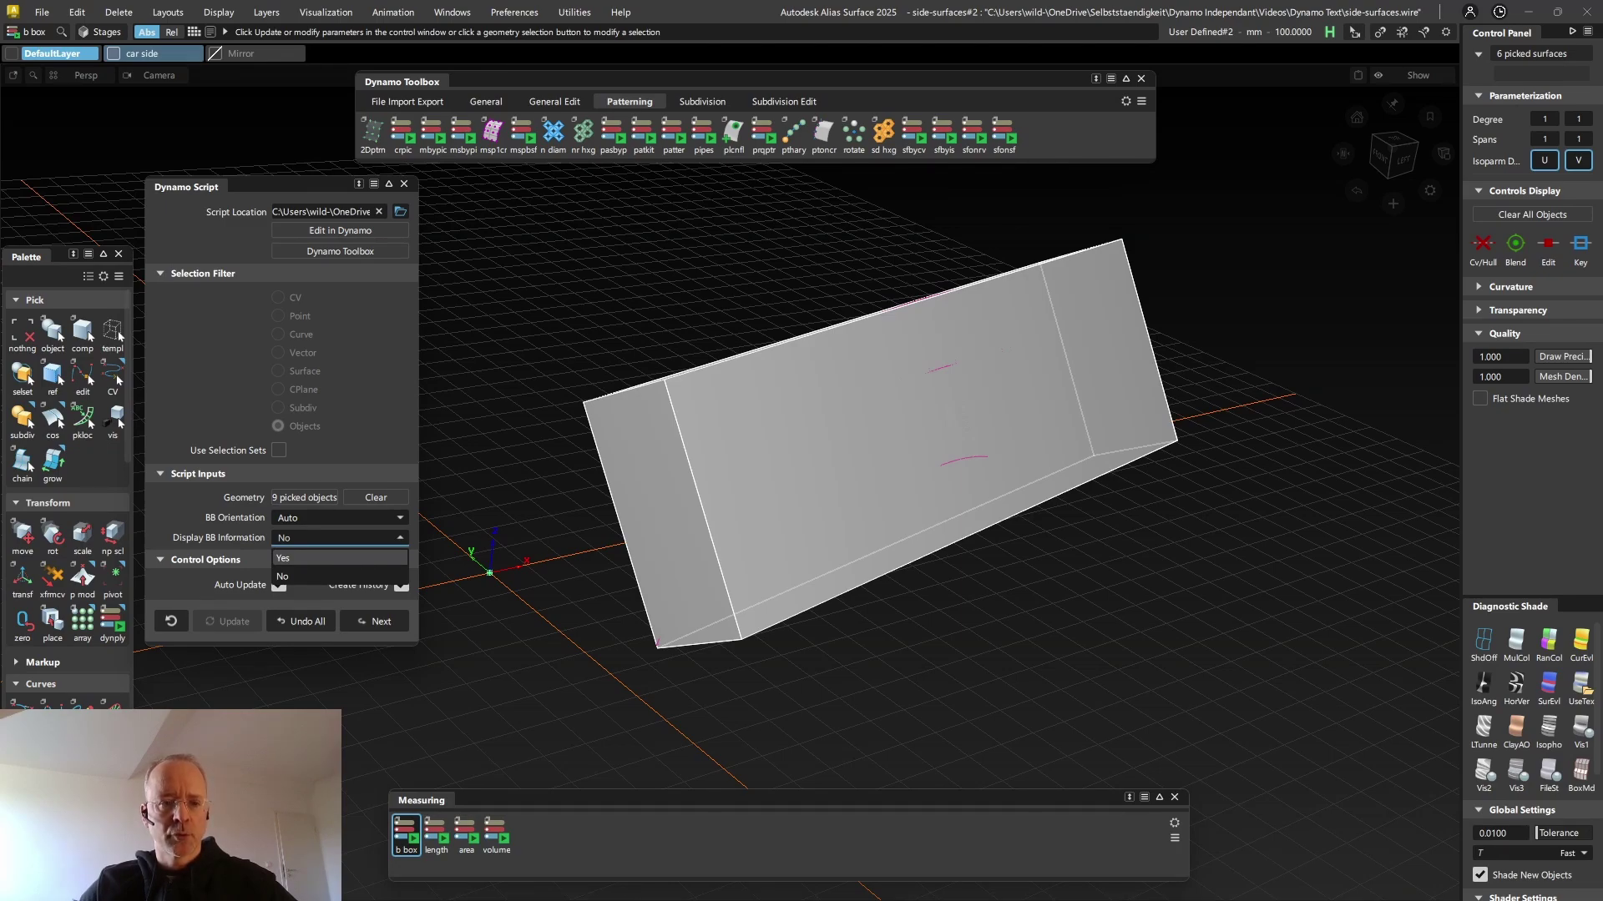
pyautogui.click(334, 558)
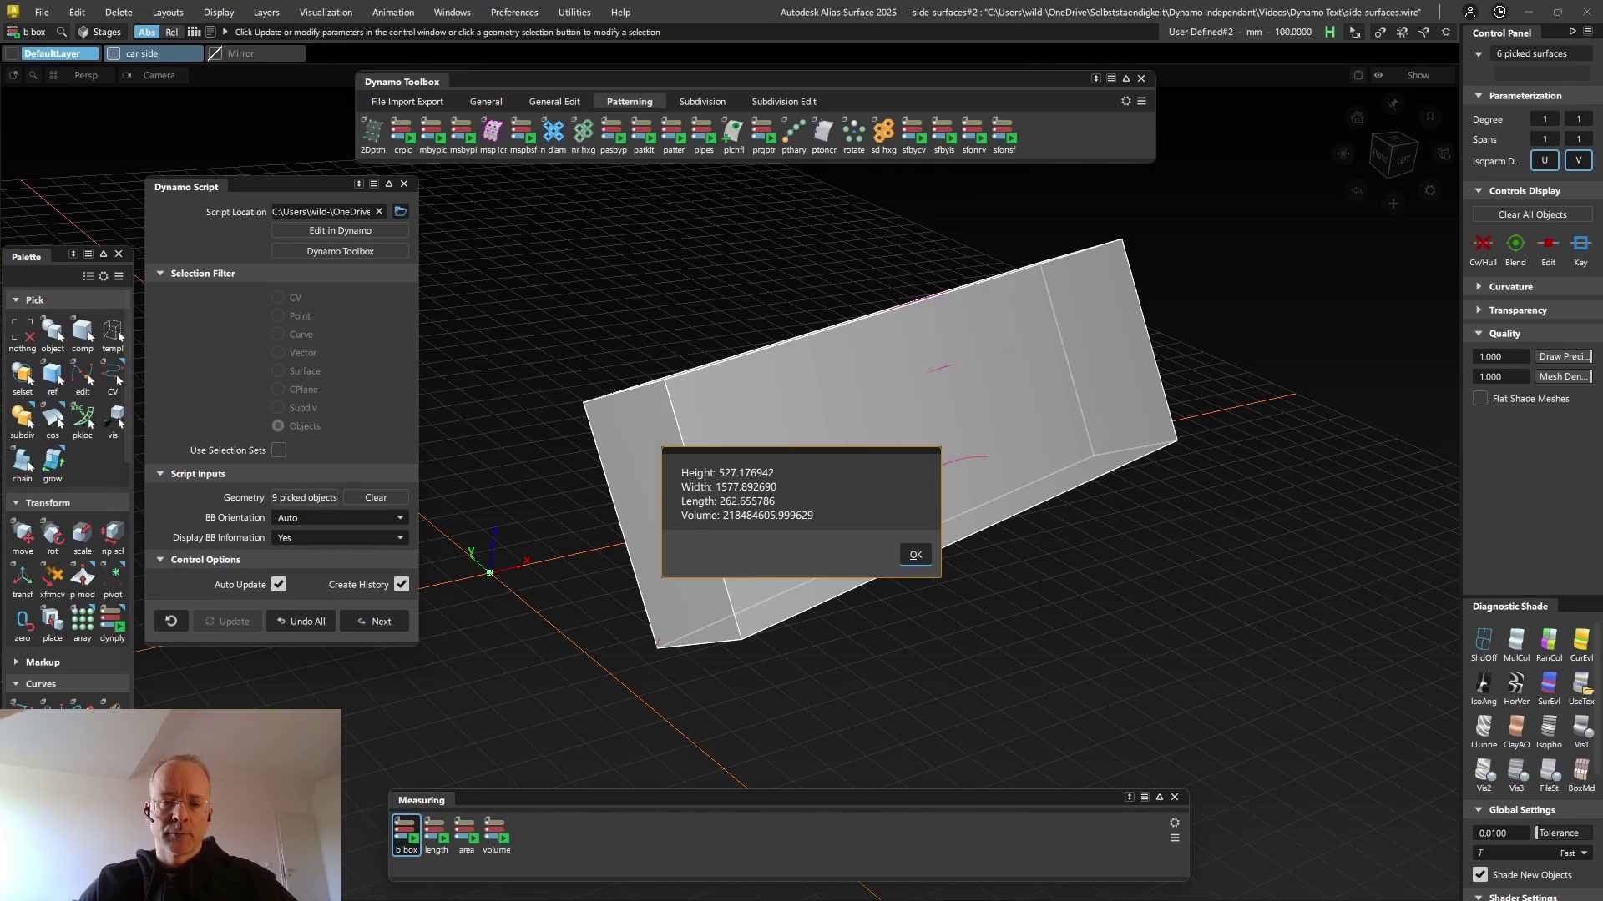
pyautogui.press('Return')
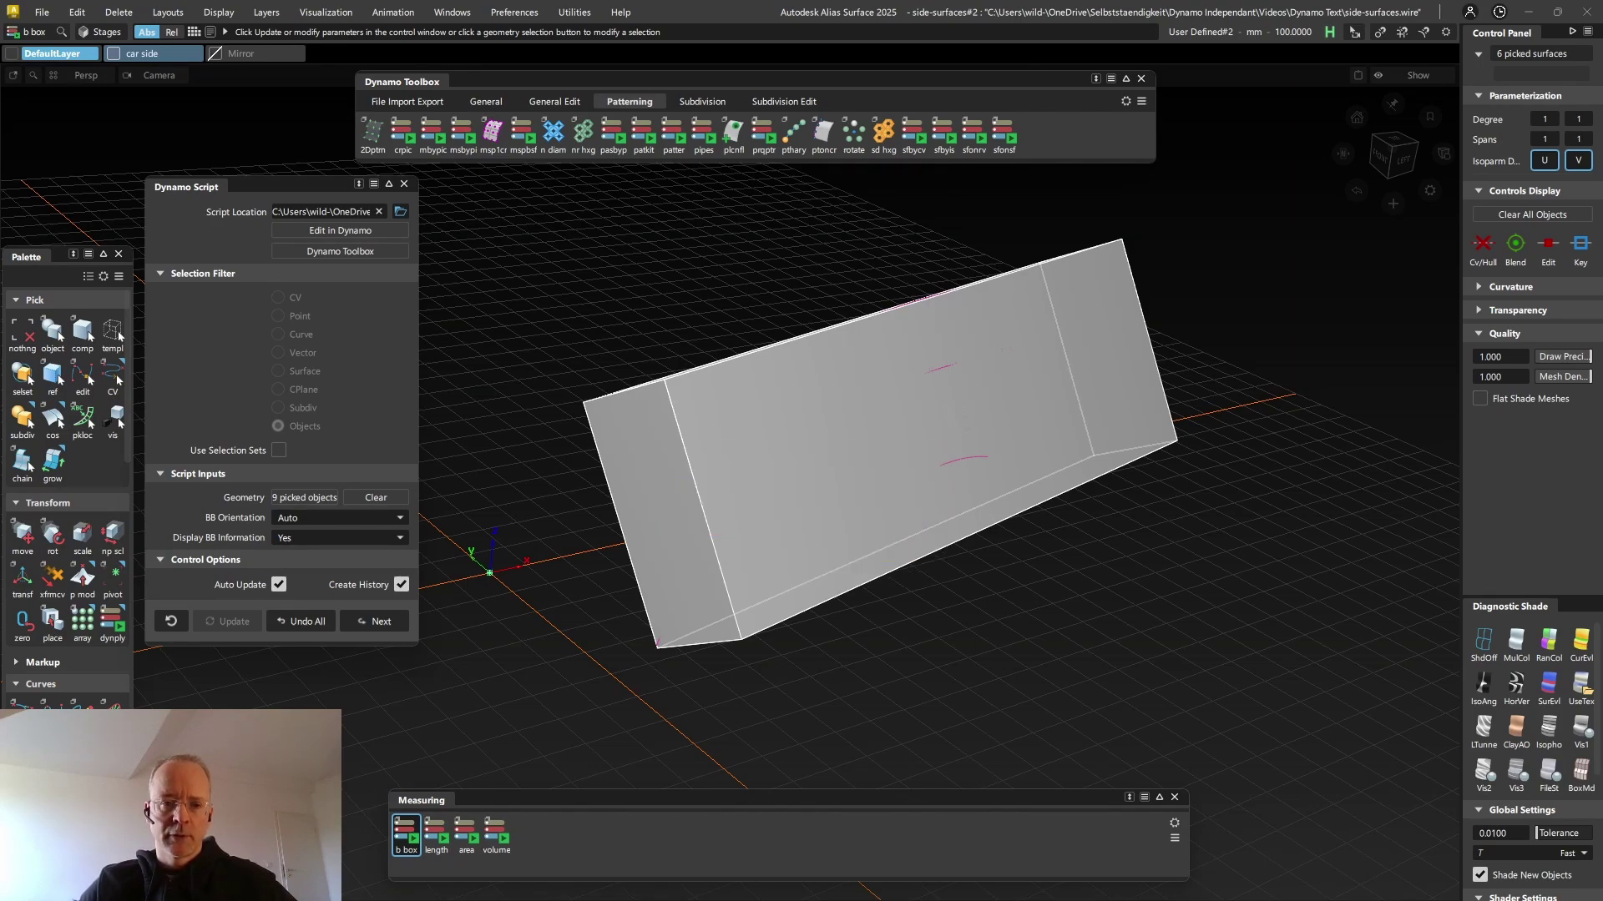
# Pick the Dynamo_Bounding_Box group and turn off its shading so the car body inside can be seen
pyautogui.keyDown('alt'); pyautogui.keyDown('shift'); pyautogui.moveTo(915, 518); pyautogui.dragTo(909, 592); pyautogui.keyUp('shift'); pyautogui.keyUp('alt')
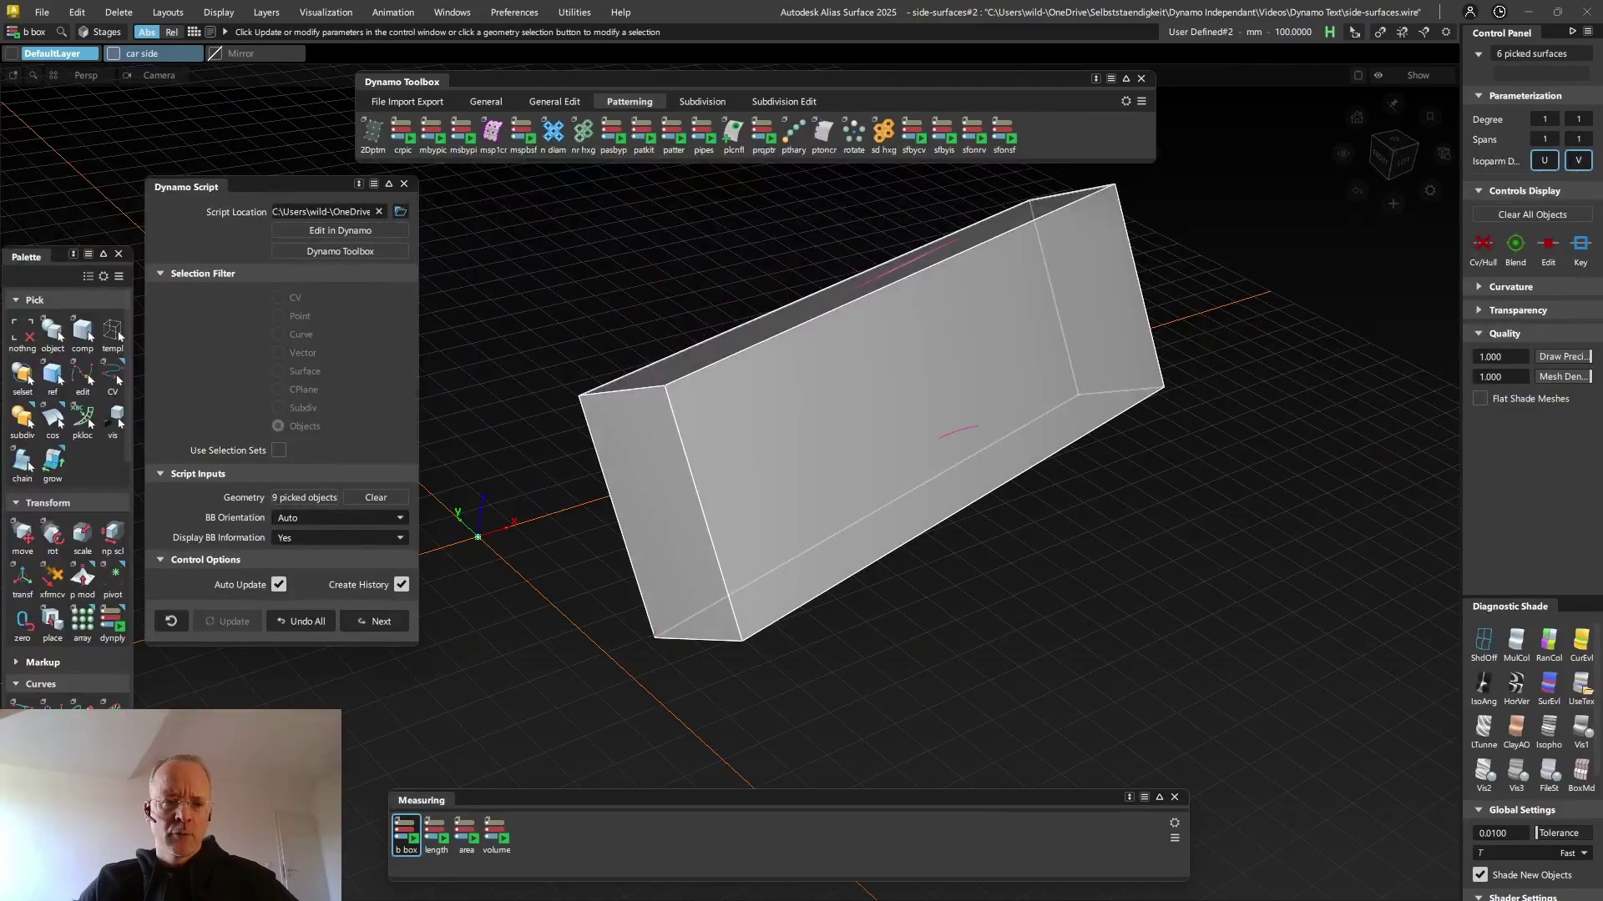
pyautogui.keyDown('ctrl'); pyautogui.keyDown('shift'); pyautogui.moveTo(959, 469); pyautogui.dragTo(959, 429); pyautogui.keyUp('shift'); pyautogui.keyUp('ctrl')
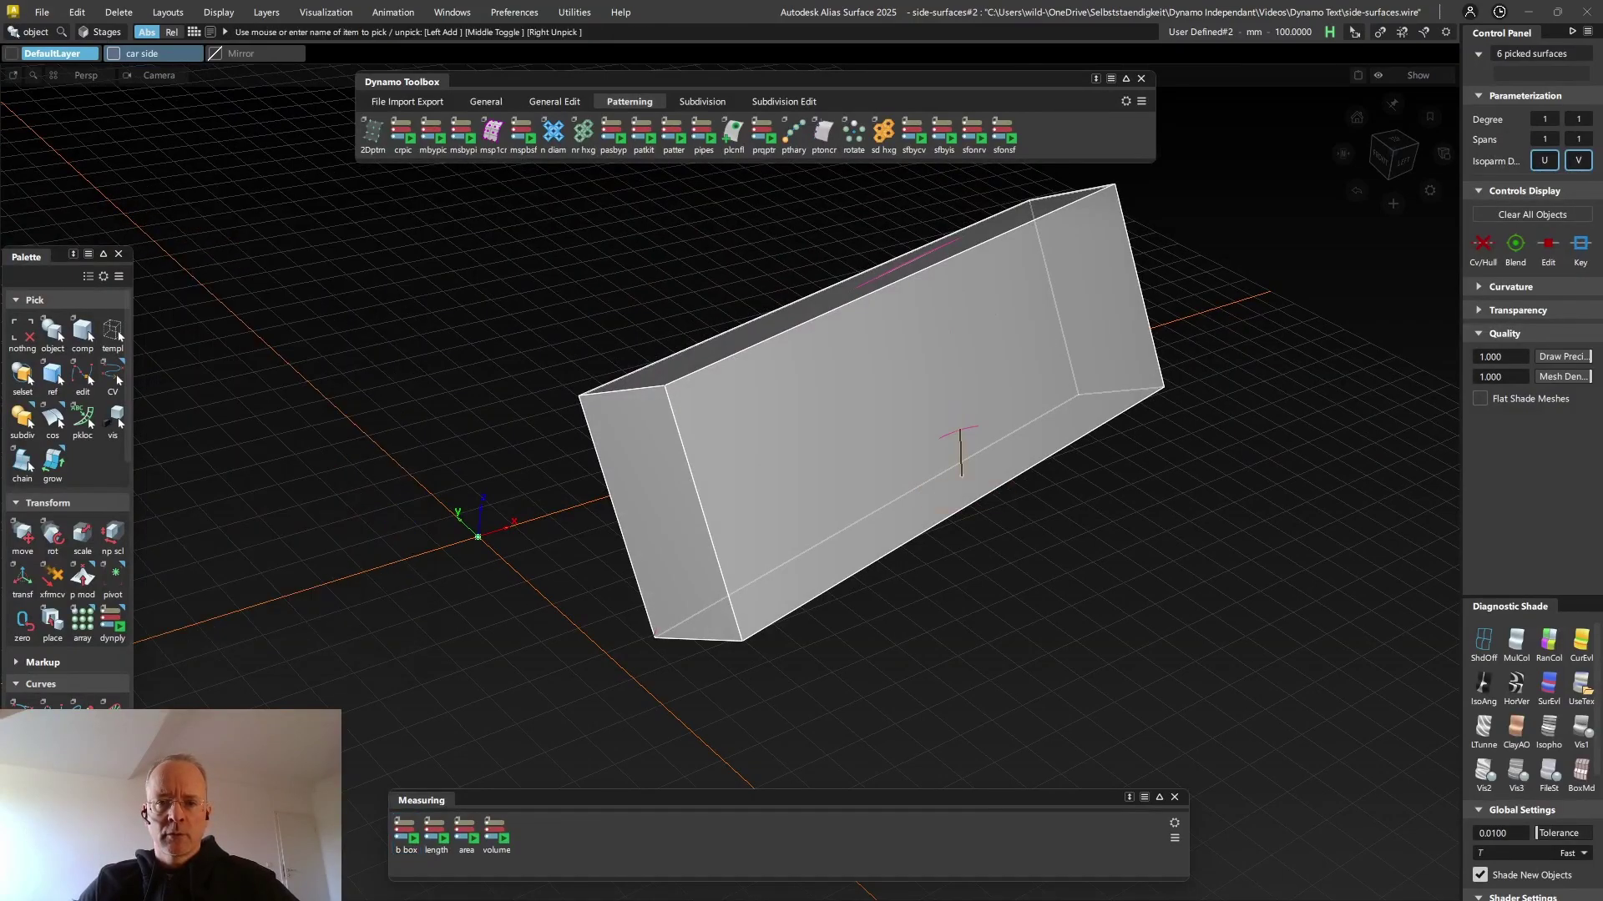
pyautogui.click(1042, 372)
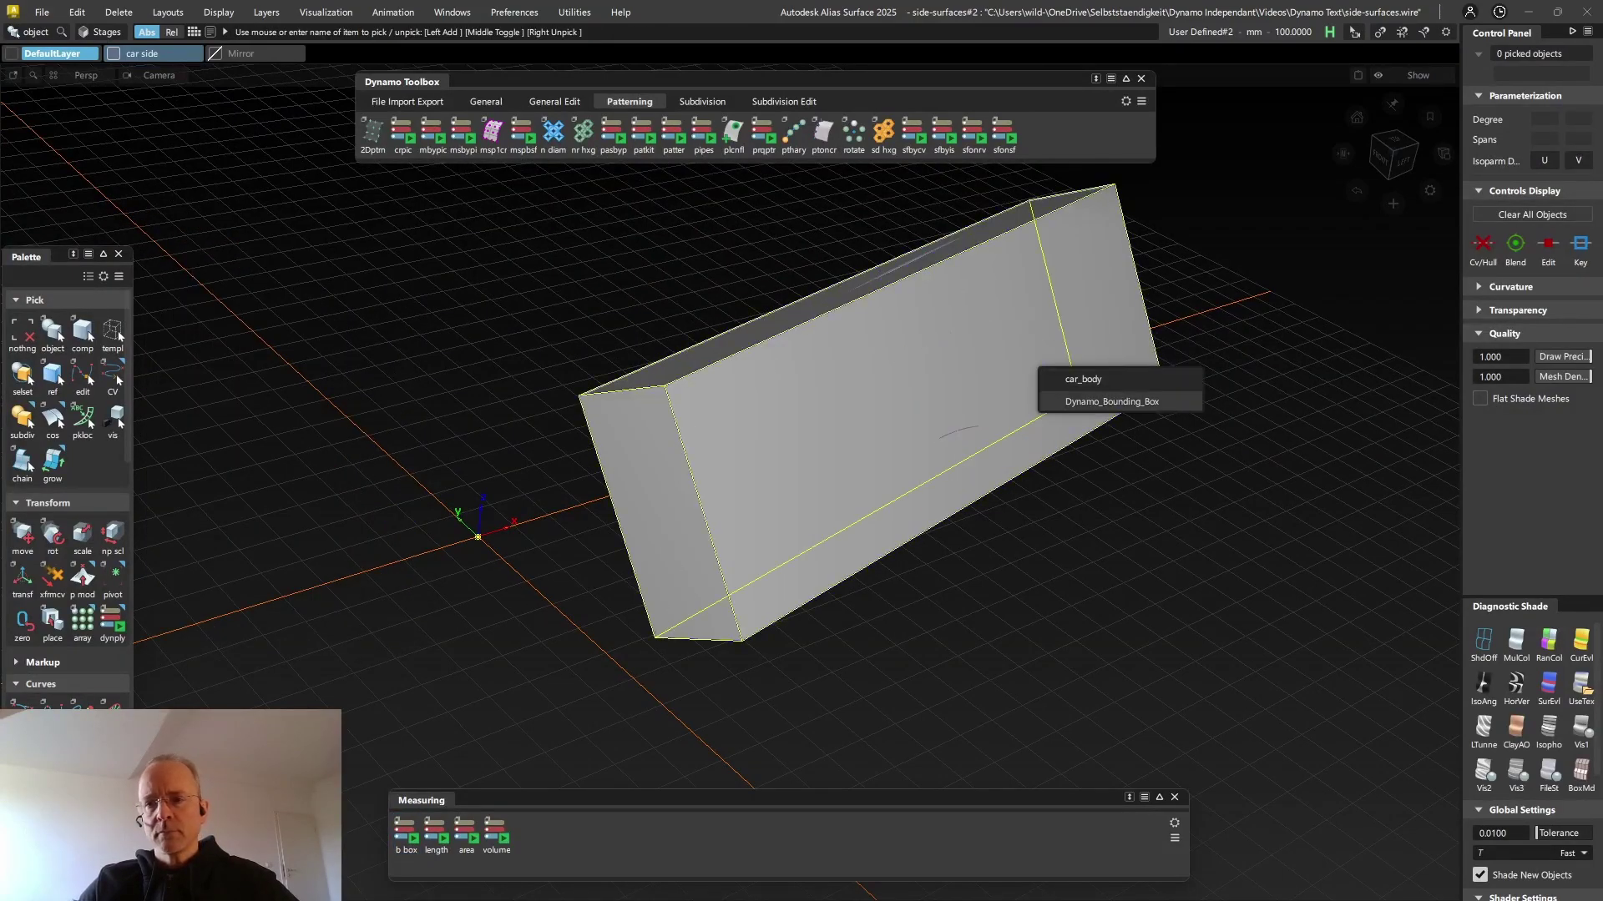
pyautogui.click(1111, 402)
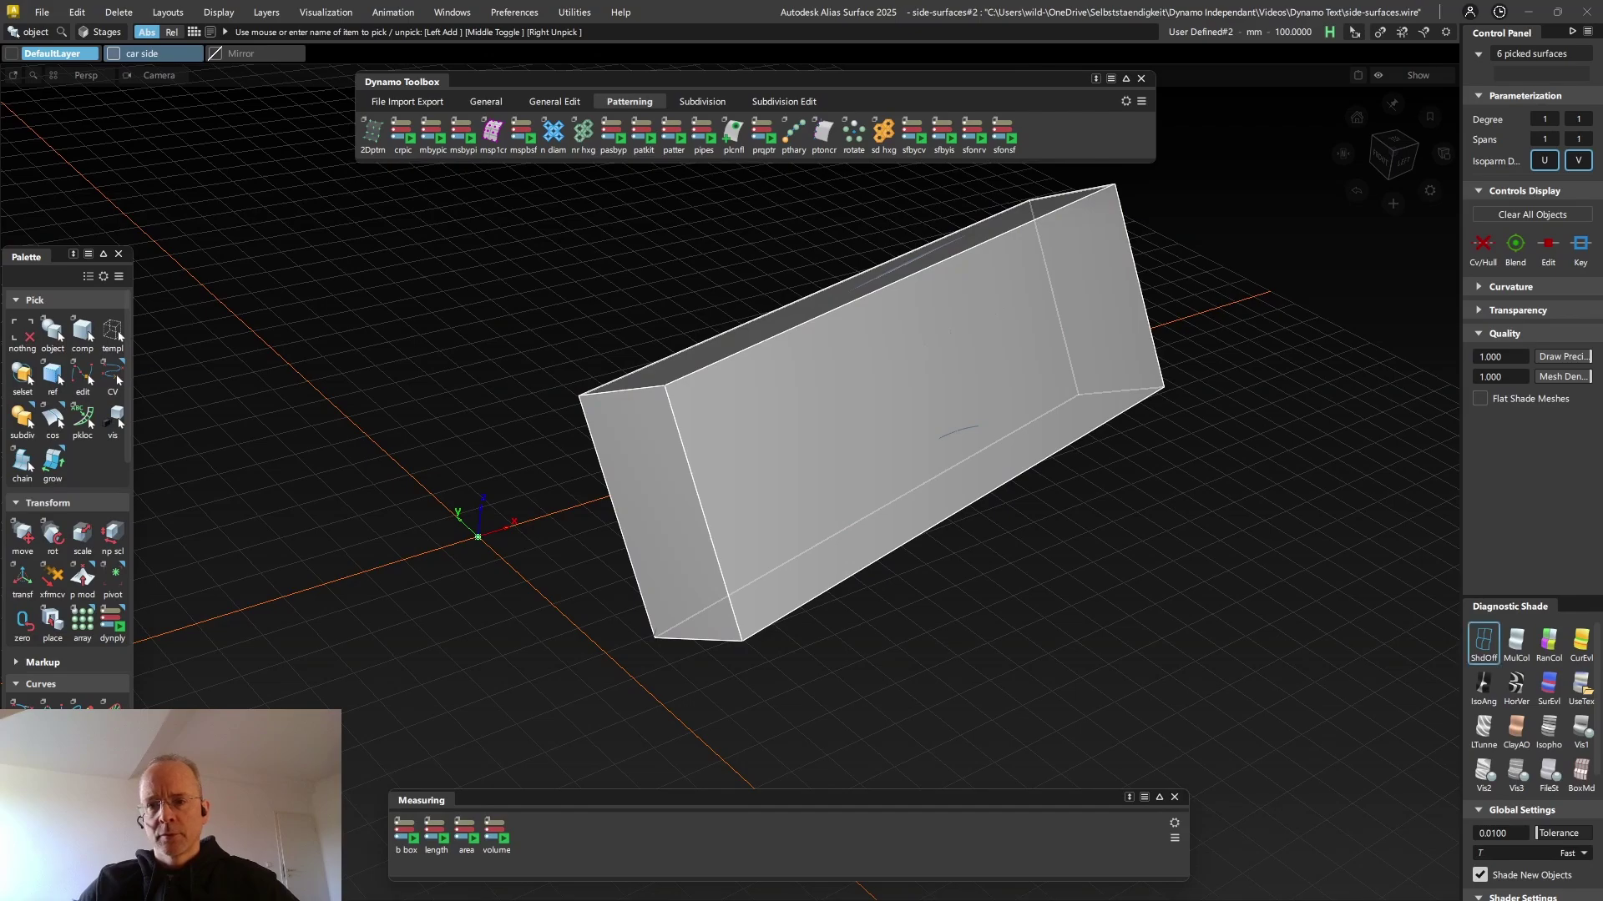
pyautogui.click(1484, 643)
pyautogui.moveTo(1068, 434)
pyautogui.keyDown('alt'); pyautogui.keyDown('shift'); pyautogui.mouseDown()
pyautogui.moveTo(976, 415)
pyautogui.moveTo(1054, 386)
pyautogui.moveTo(953, 389)
pyautogui.mouseUp(); pyautogui.keyUp('shift'); pyautogui.keyUp('alt')
pyautogui.keyDown('alt'); pyautogui.keyDown('shift'); pyautogui.moveTo(953, 389); pyautogui.dragTo(741, 422, button='middle'); pyautogui.keyUp('shift'); pyautogui.keyUp('alt')
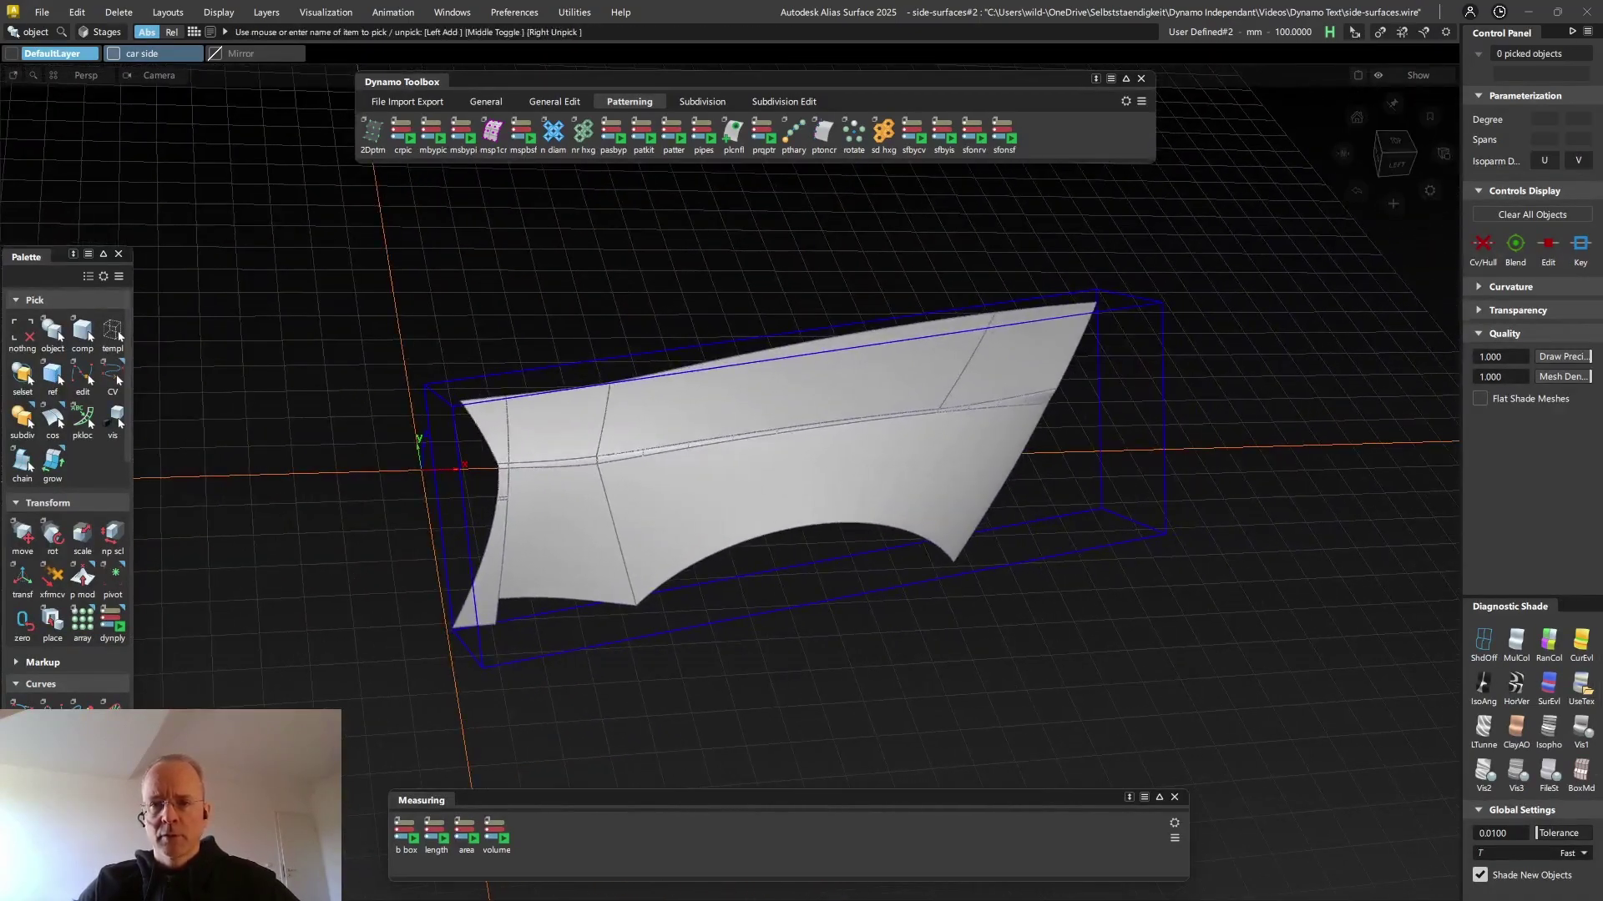
# Pick surface#4, the upper end panel above the wheel arch, and display its CVs
pyautogui.keyDown('alt'); pyautogui.keyDown('shift'); pyautogui.moveTo(1094, 372); pyautogui.dragTo(1029, 364); pyautogui.keyUp('shift'); pyautogui.keyUp('alt')
pyautogui.keyDown('alt'); pyautogui.keyDown('shift'); pyautogui.moveTo(1029, 365); pyautogui.dragTo(1163, 369, button='right'); pyautogui.keyUp('shift'); pyautogui.keyUp('alt')
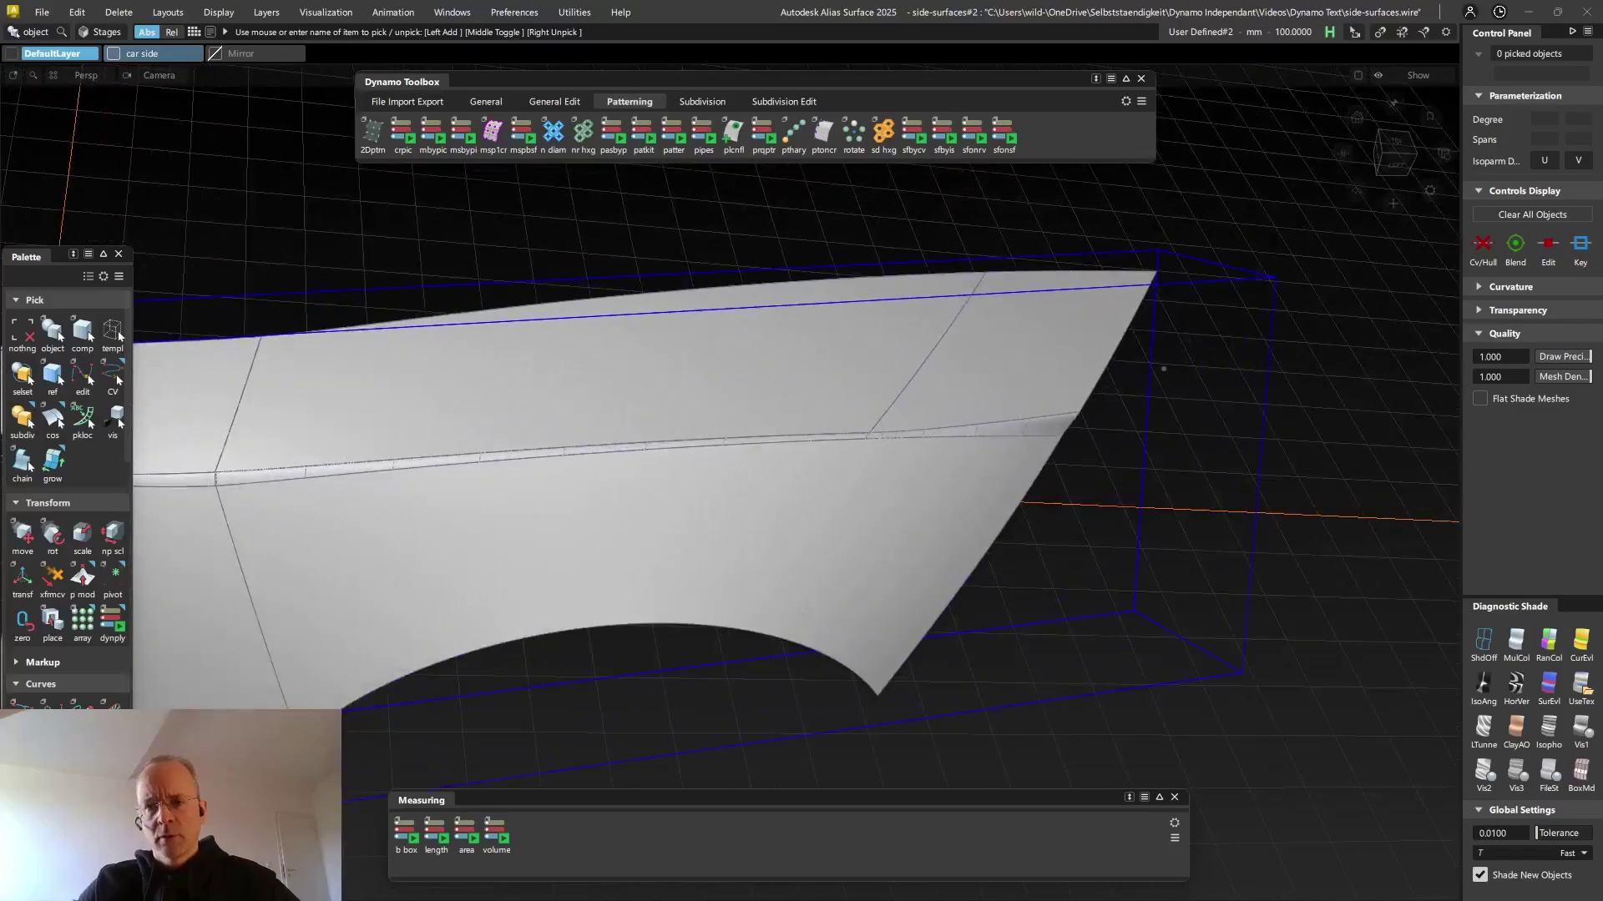
pyautogui.keyDown('ctrl'); pyautogui.keyDown('shift'); pyautogui.moveTo(1164, 368); pyautogui.dragTo(1127, 388); pyautogui.keyUp('shift'); pyautogui.keyUp('ctrl')
pyautogui.click(1056, 372)
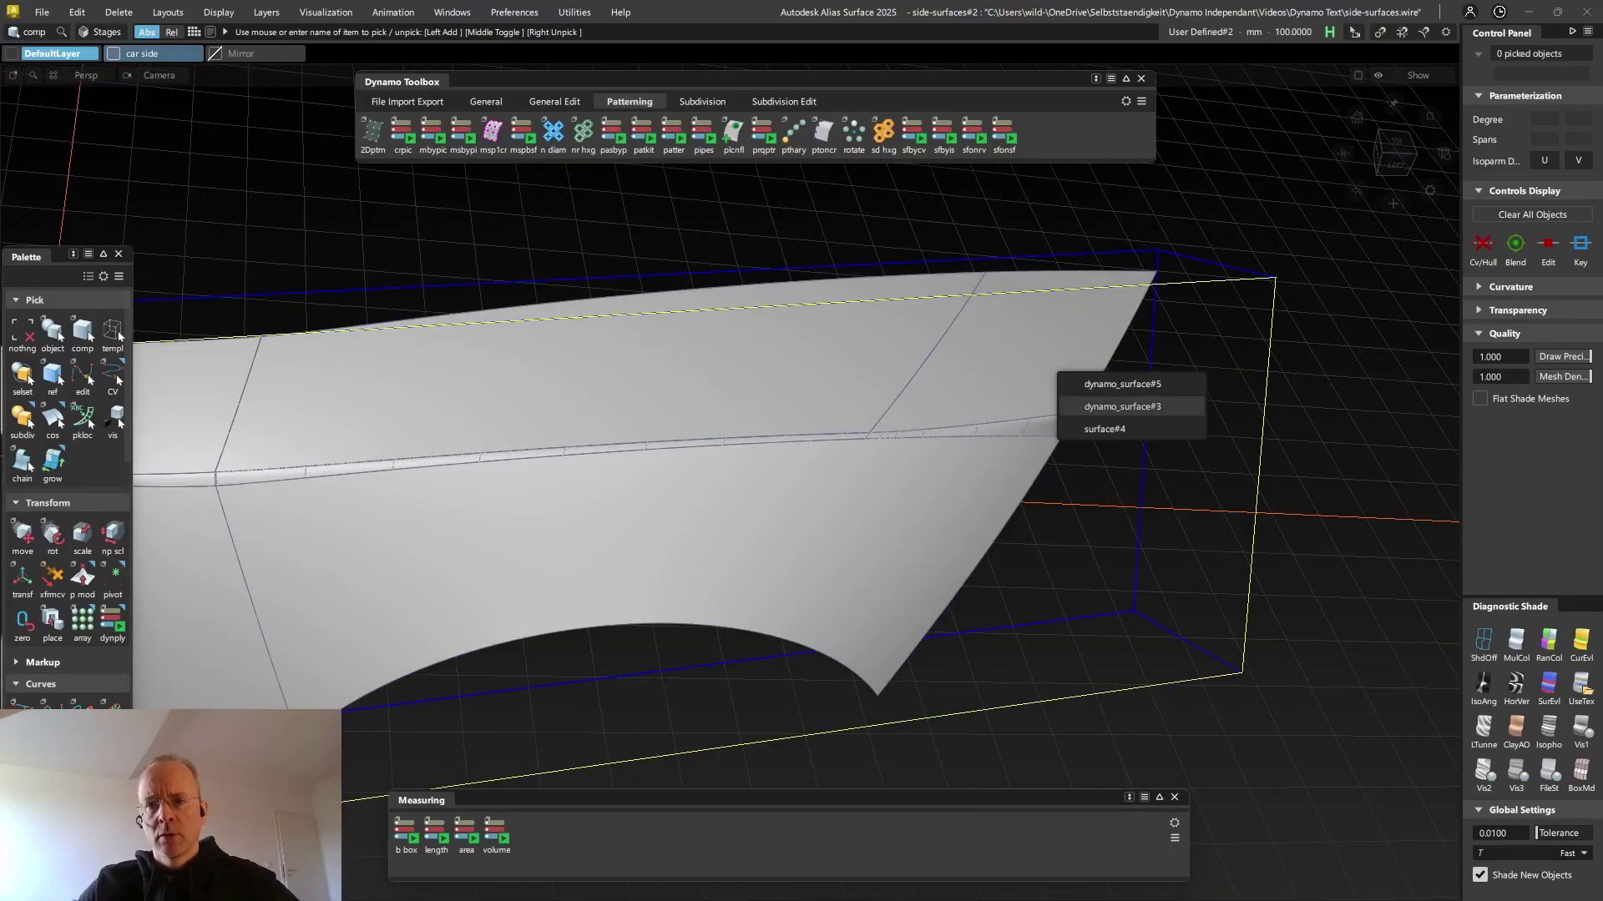
pyautogui.click(1111, 428)
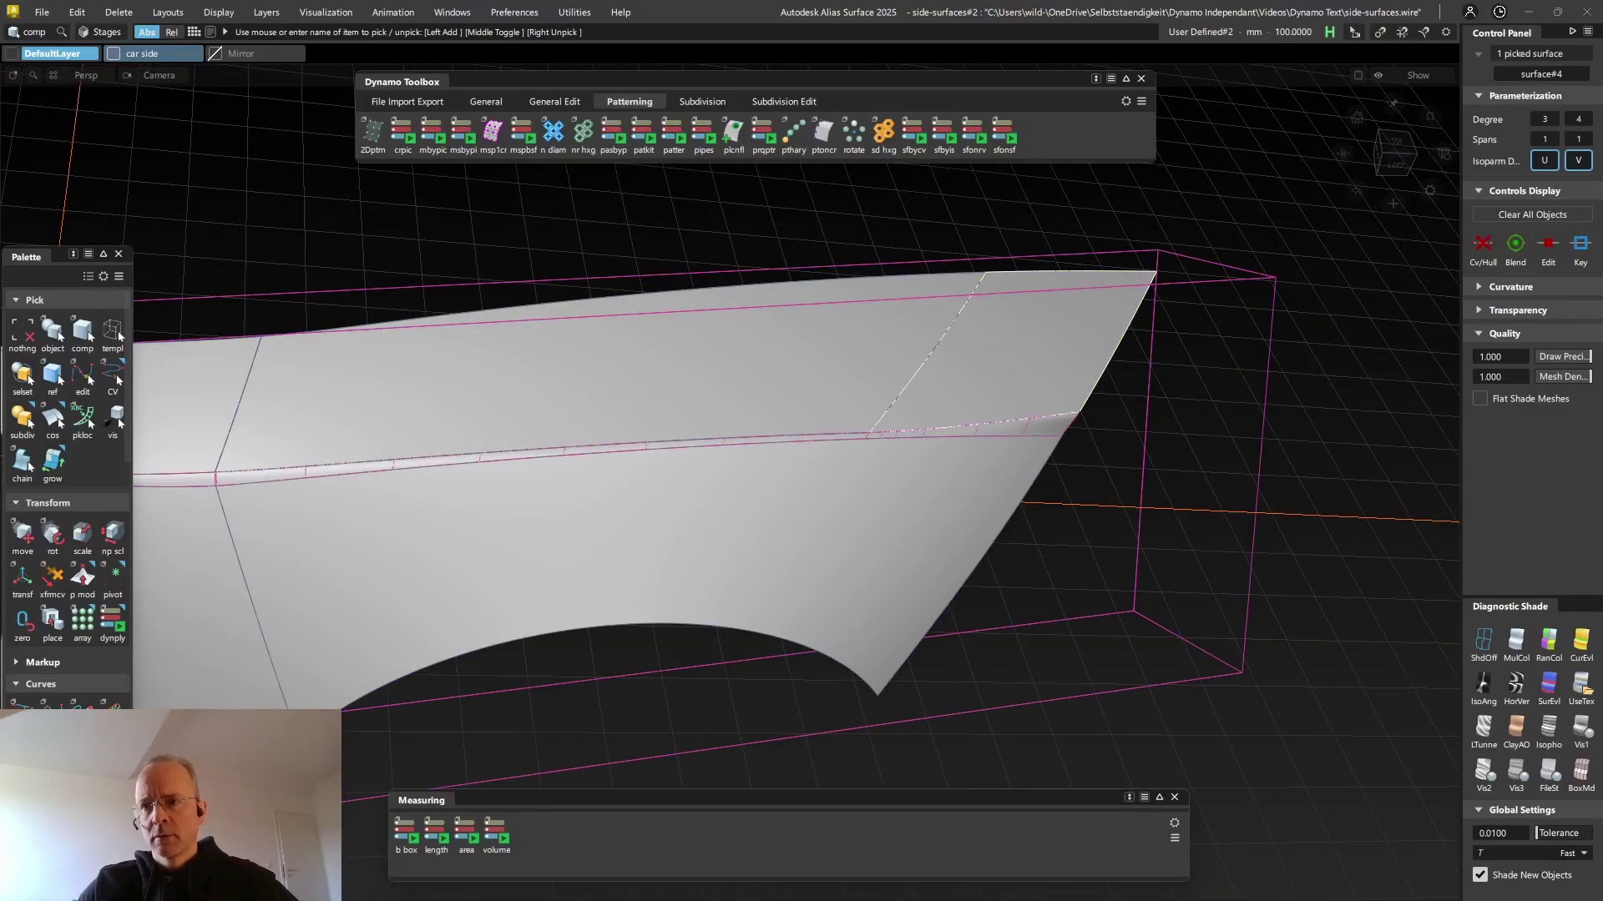
pyautogui.click(1483, 246)
# Move the CV at the pointed upper end corner of surface#4 outward
pyautogui.keyDown('ctrl'); pyautogui.keyDown('shift'); pyautogui.moveTo(1218, 318); pyautogui.dragTo(1292, 318); pyautogui.keyUp('shift'); pyautogui.keyUp('ctrl')
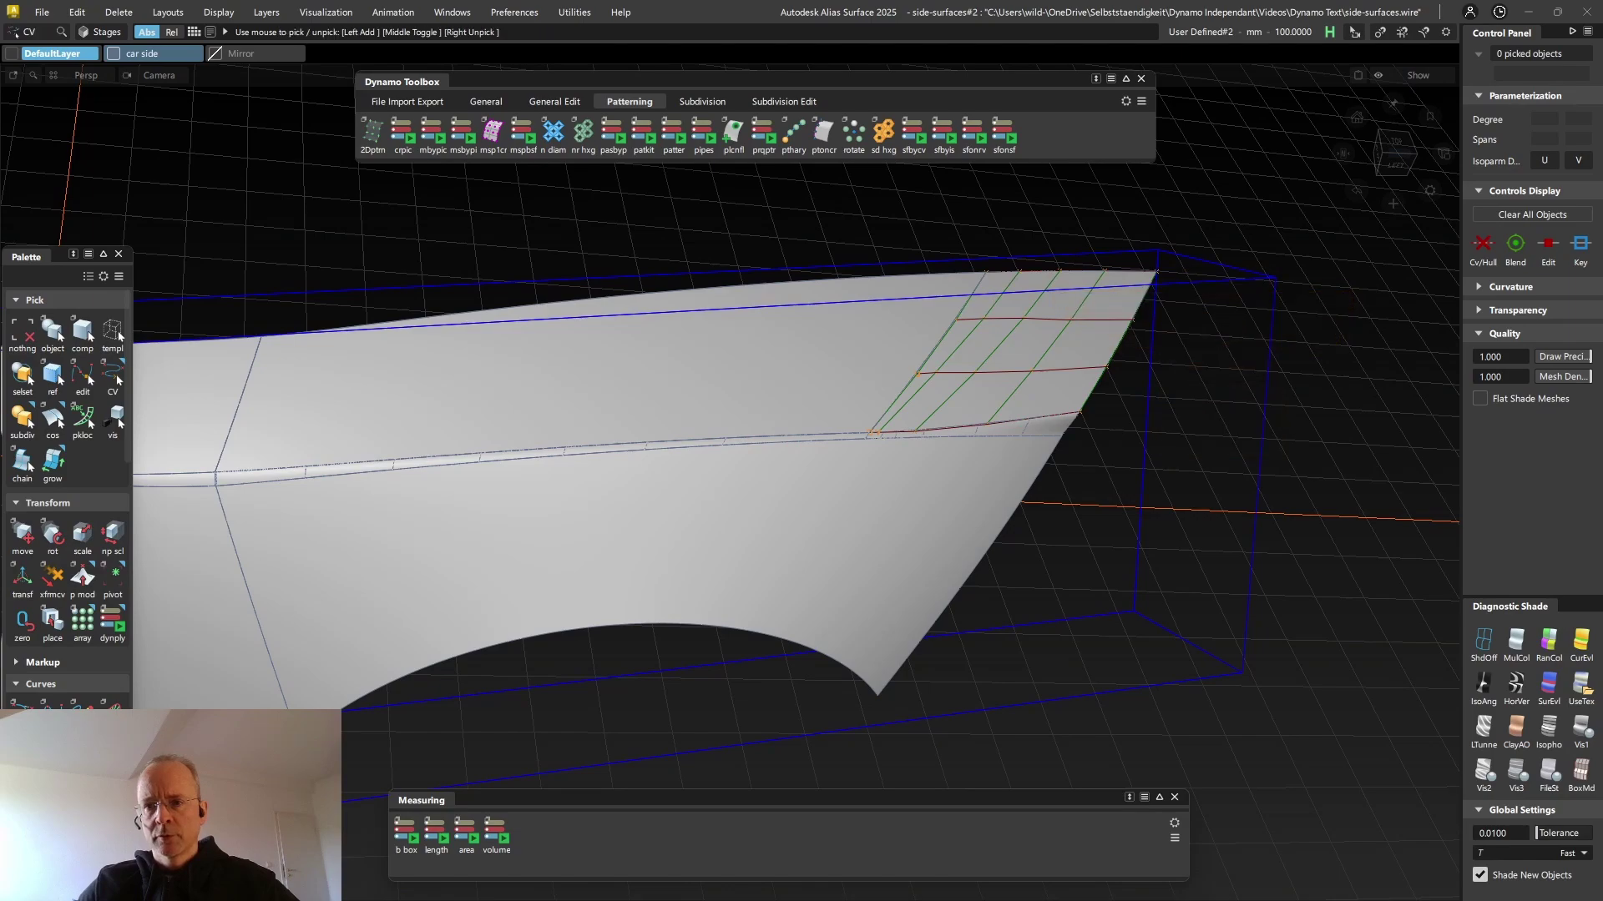
pyautogui.moveTo(1173, 256); pyautogui.dragTo(1147, 287)
pyautogui.keyDown('ctrl'); pyautogui.keyDown('shift'); pyautogui.moveTo(1194, 316); pyautogui.dragTo(1192, 267, button='middle'); pyautogui.keyUp('shift'); pyautogui.keyUp('ctrl')
pyautogui.moveTo(1195, 280); pyautogui.dragTo(1227, 262)
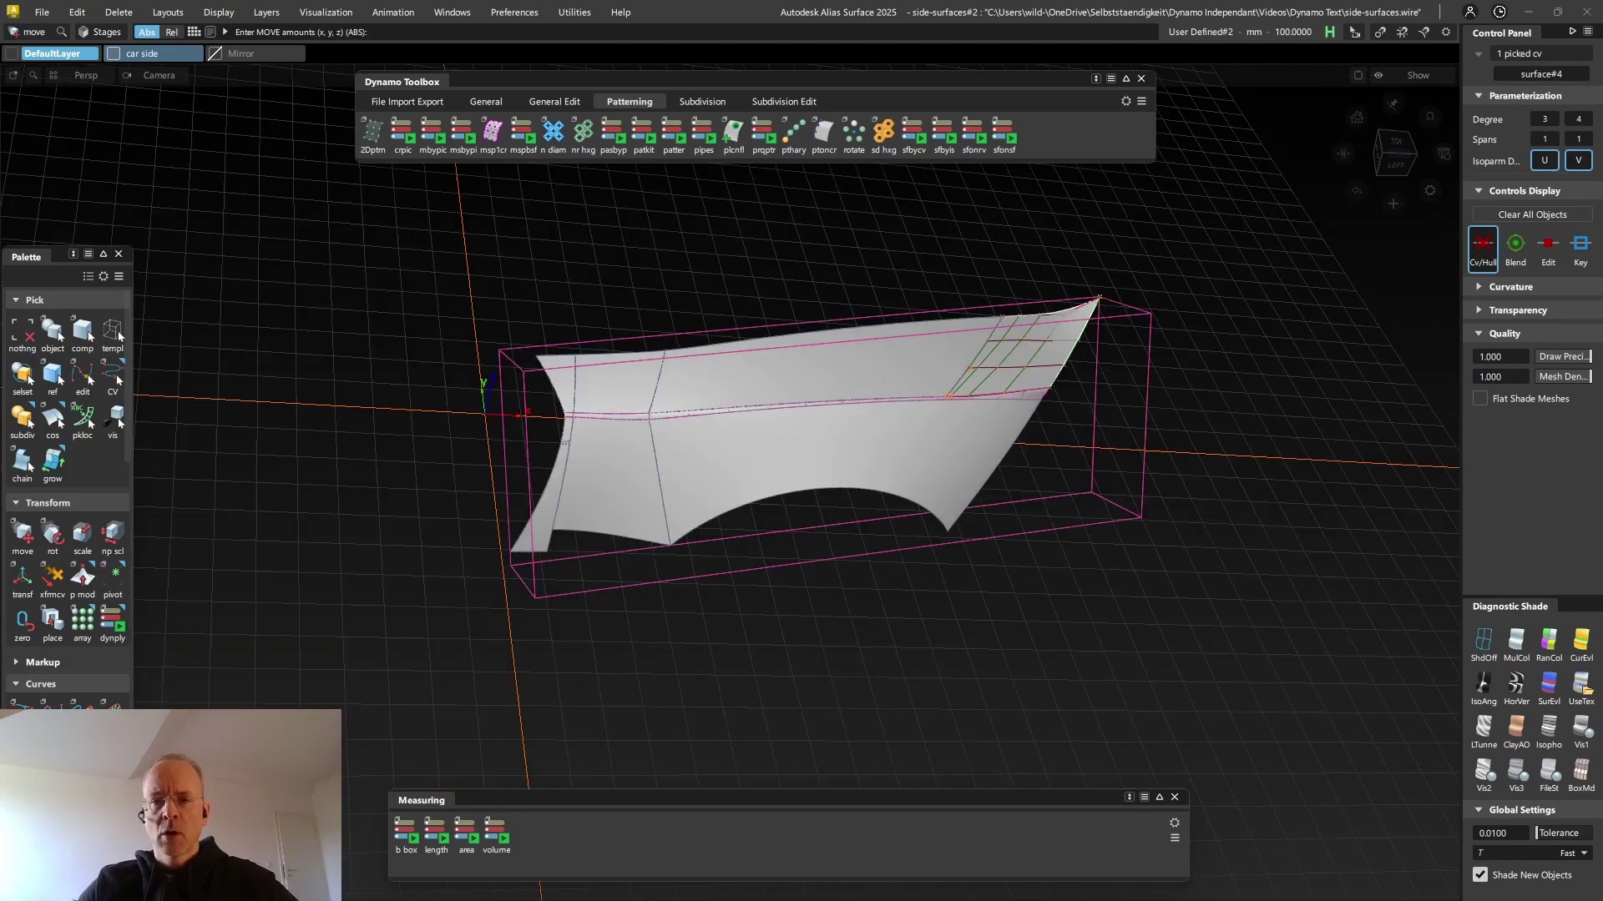
# Reopen the bounding box script and switch Display BB Information to No and back to Yes to show the updated dimensions
pyautogui.keyDown('alt'); pyautogui.keyDown('shift'); pyautogui.moveTo(1185, 317); pyautogui.dragTo(1220, 368); pyautogui.keyUp('shift'); pyautogui.keyUp('alt')
pyautogui.keyDown('ctrl'); pyautogui.keyDown('shift'); pyautogui.moveTo(1209, 374); pyautogui.dragTo(1179, 374, button='middle'); pyautogui.keyUp('shift'); pyautogui.keyUp('ctrl')
pyautogui.click(1141, 374)
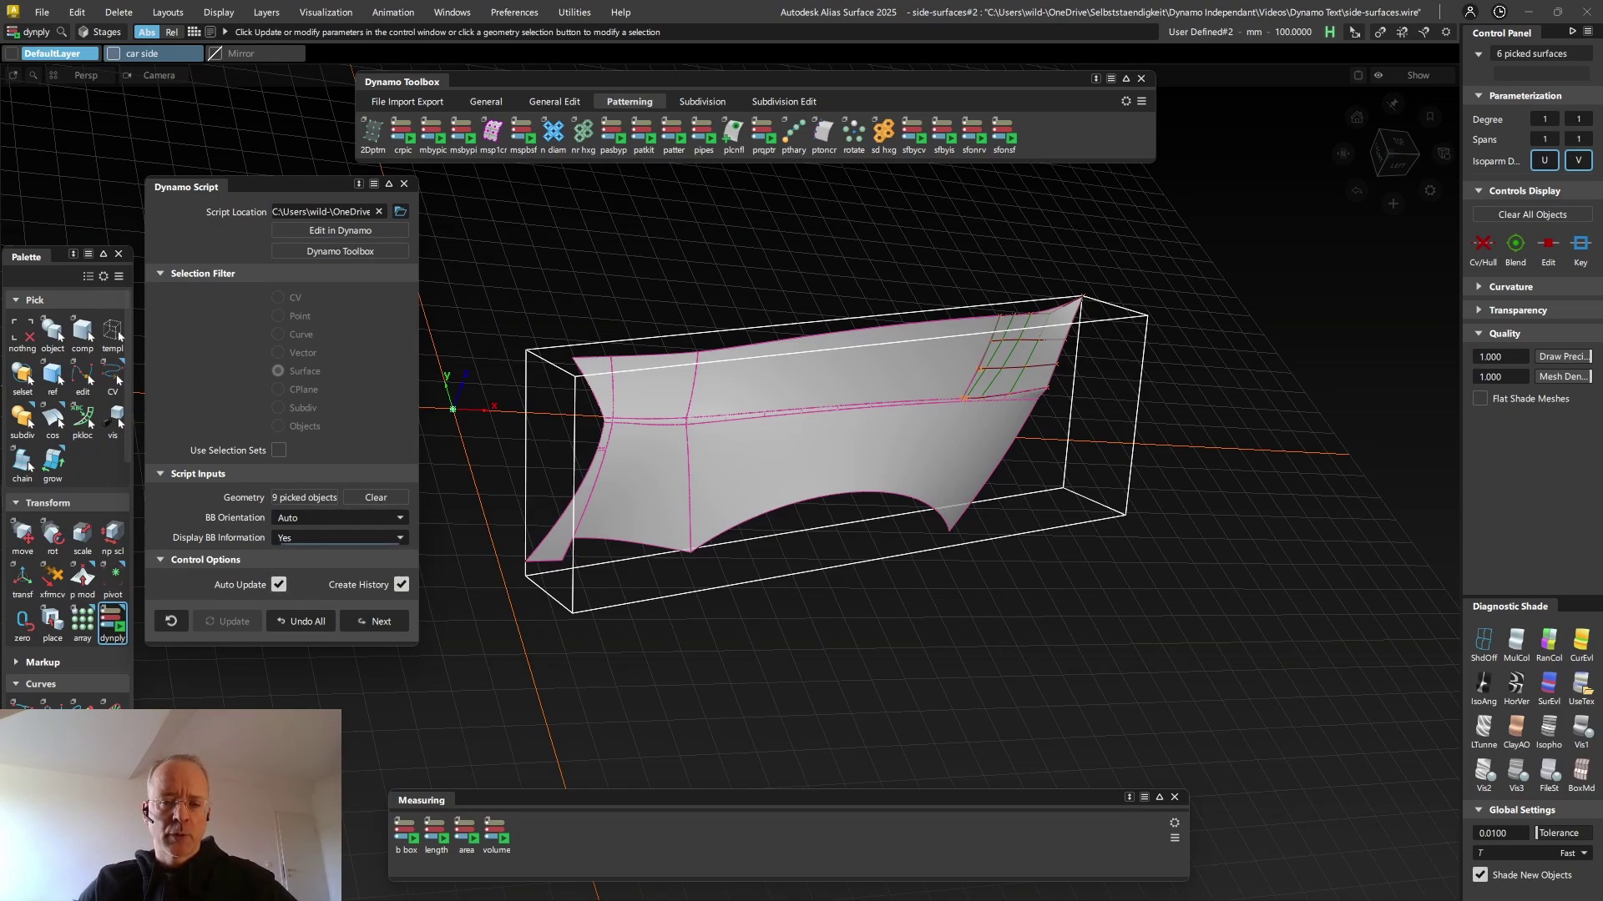
pyautogui.click(338, 538)
pyautogui.click(338, 577)
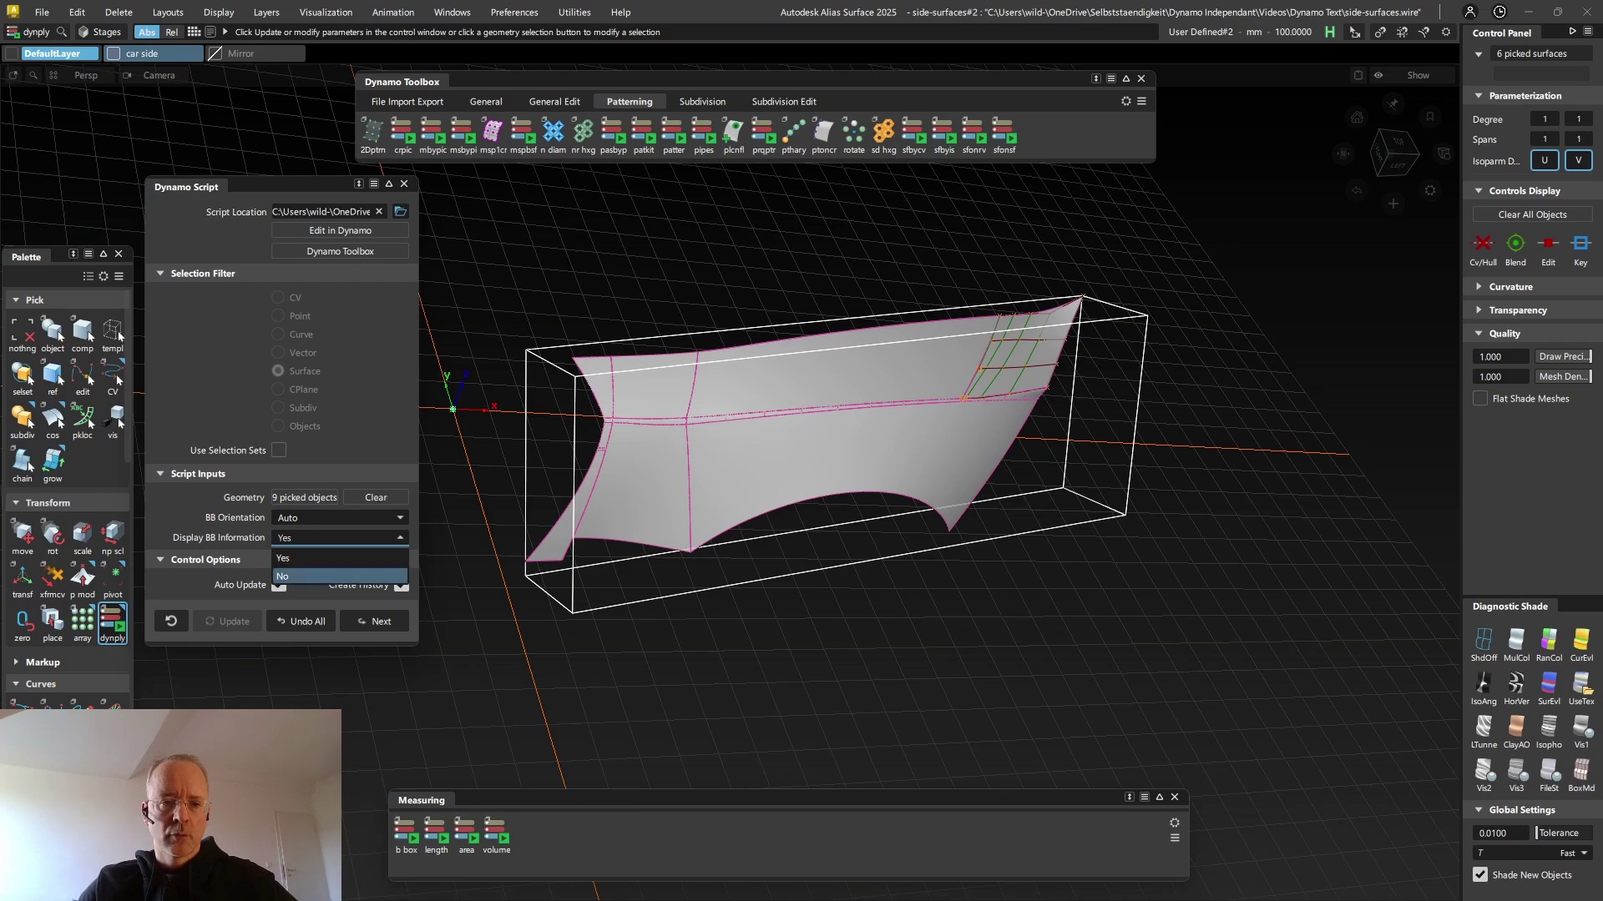
pyautogui.click(338, 539)
pyautogui.click(338, 558)
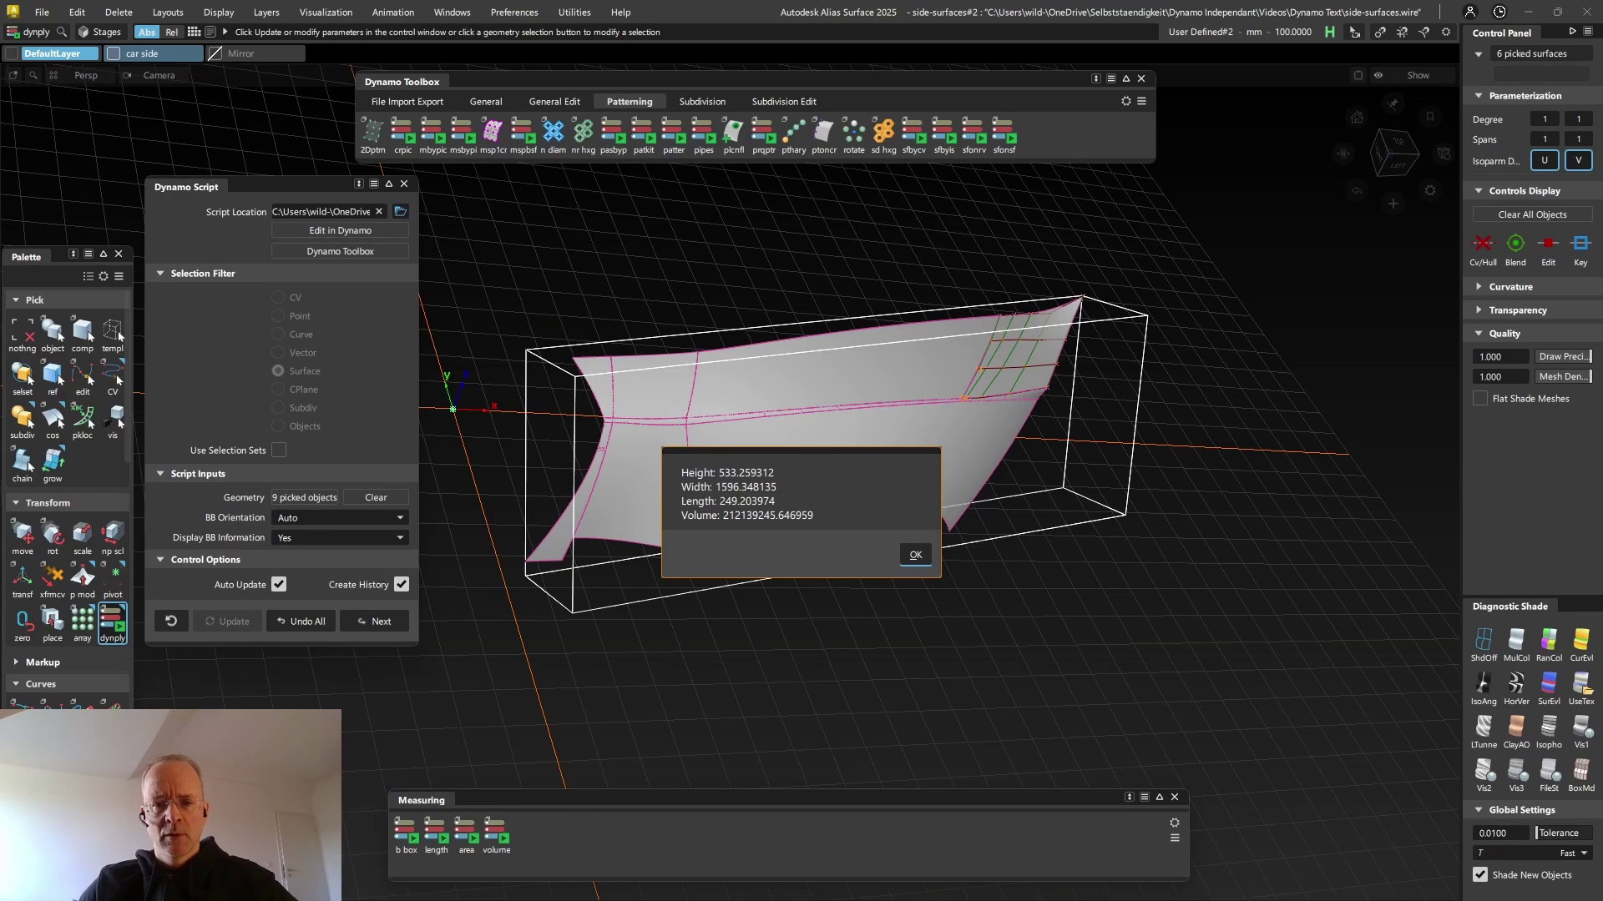
# Close the bounding box dimensions report and inspect the updated box around the car side surfaces
pyautogui.press('Return')
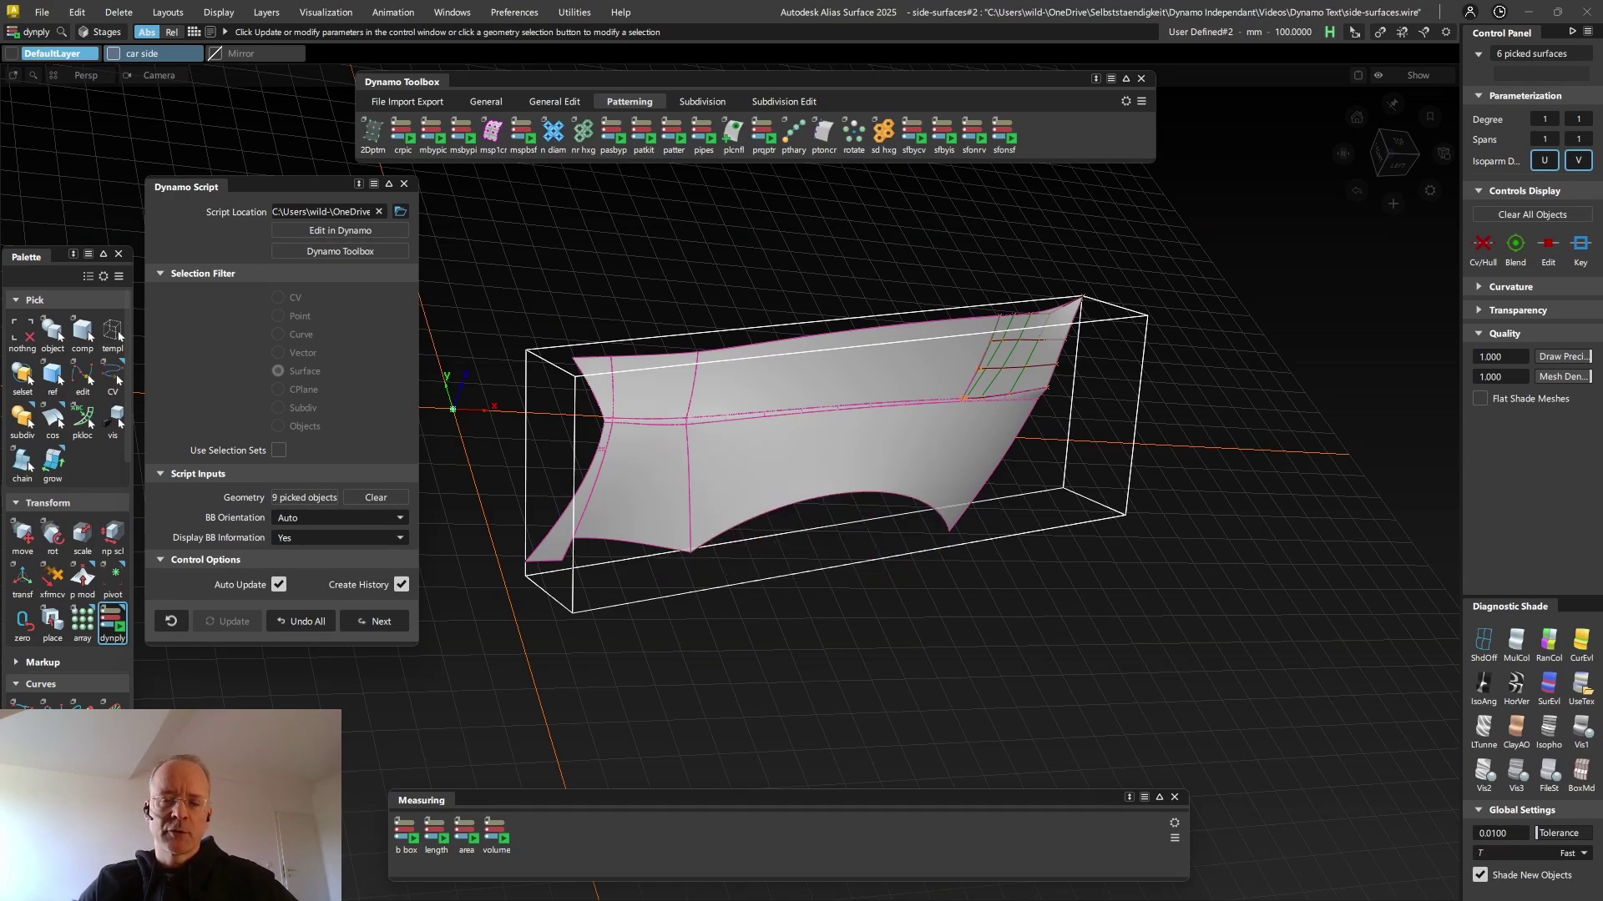
pyautogui.moveTo(801, 451)
pyautogui.keyDown('alt'); pyautogui.keyDown('shift'); pyautogui.mouseDown()
pyautogui.moveTo(814, 417)
pyautogui.moveTo(803, 426)
pyautogui.mouseUp(); pyautogui.keyUp('shift'); pyautogui.keyUp('alt')
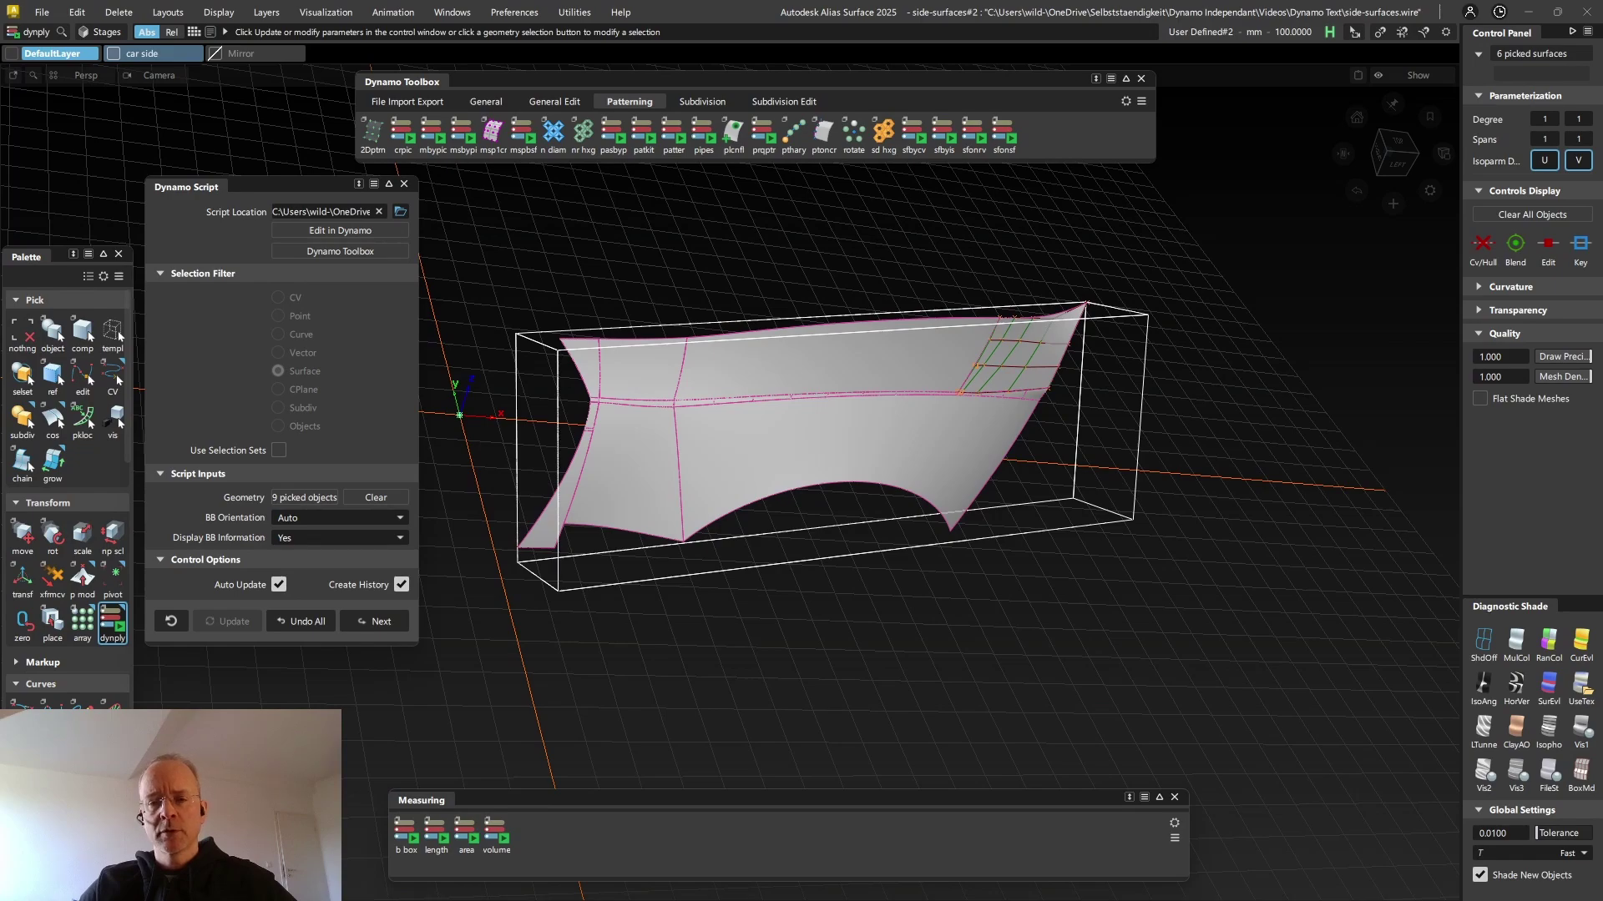
pyautogui.keyDown('ctrl'); pyautogui.keyDown('shift'); pyautogui.moveTo(902, 442); pyautogui.dragTo(894, 390); pyautogui.keyUp('shift'); pyautogui.keyUp('ctrl')
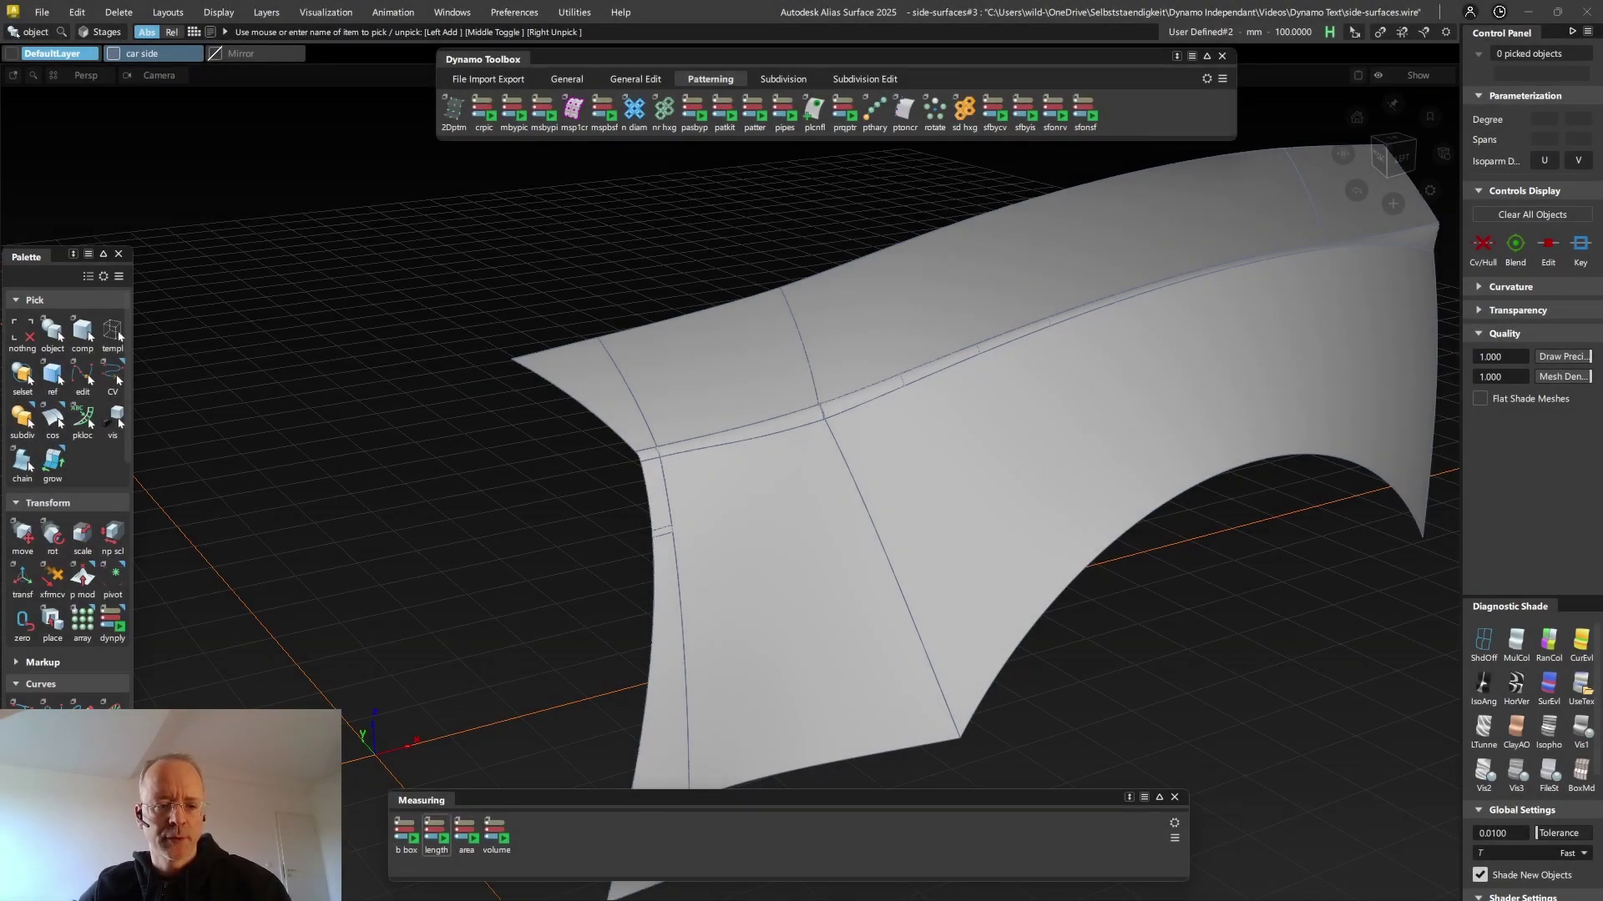
# Run the length script on three consecutive upper edges of the blend strip along the feature line, including Blend_piece#7.V=0
pyautogui.click(436, 835)
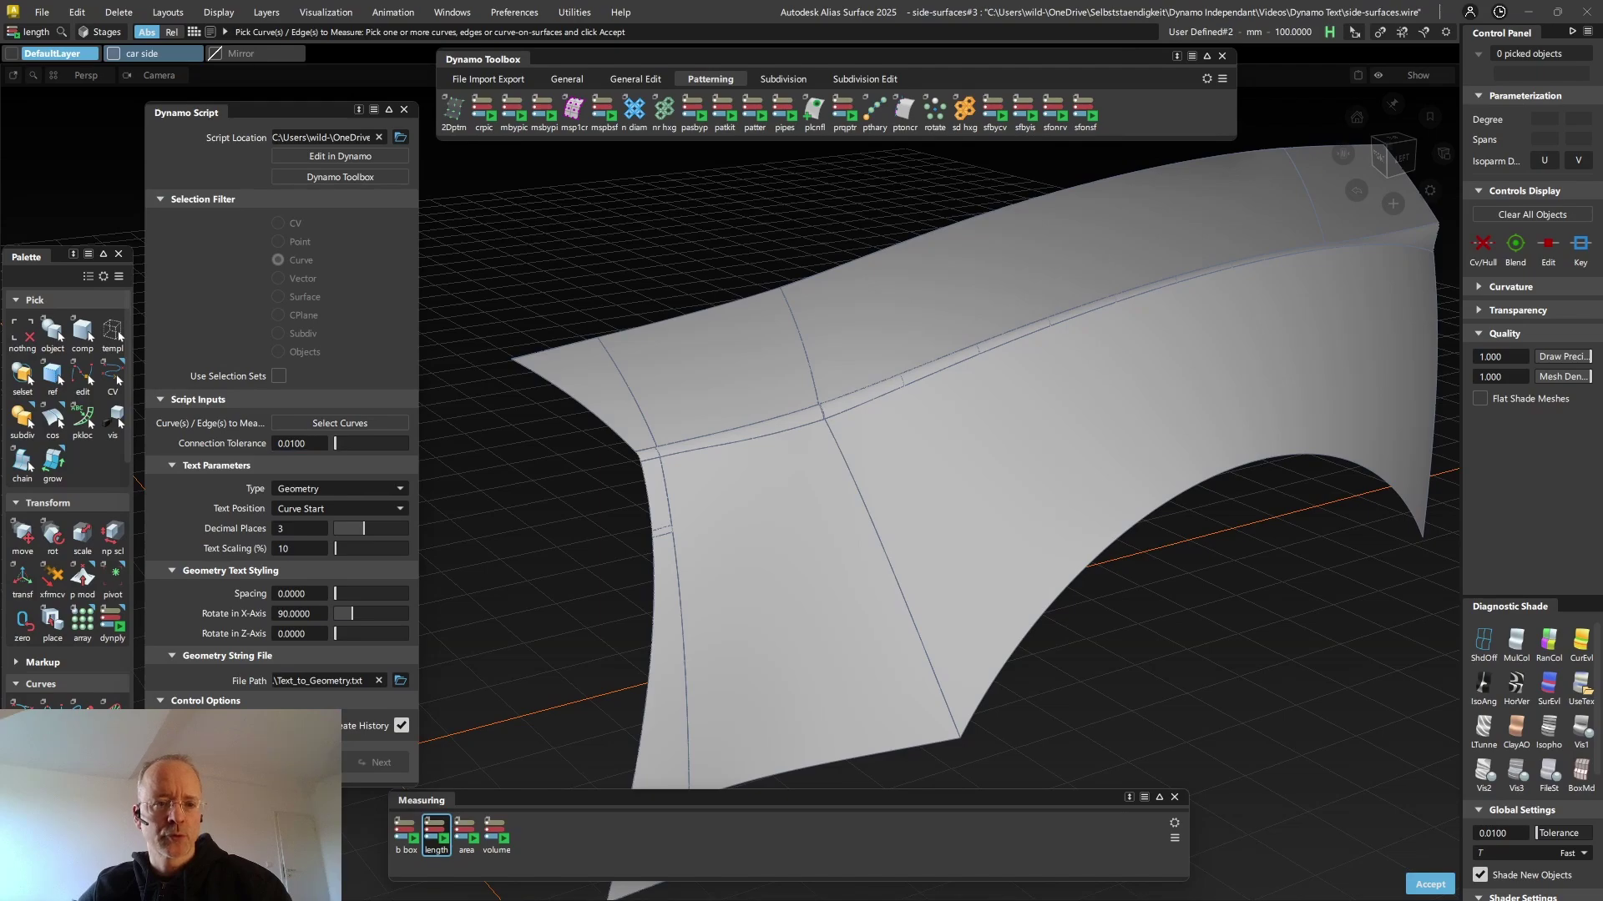
pyautogui.click(649, 455)
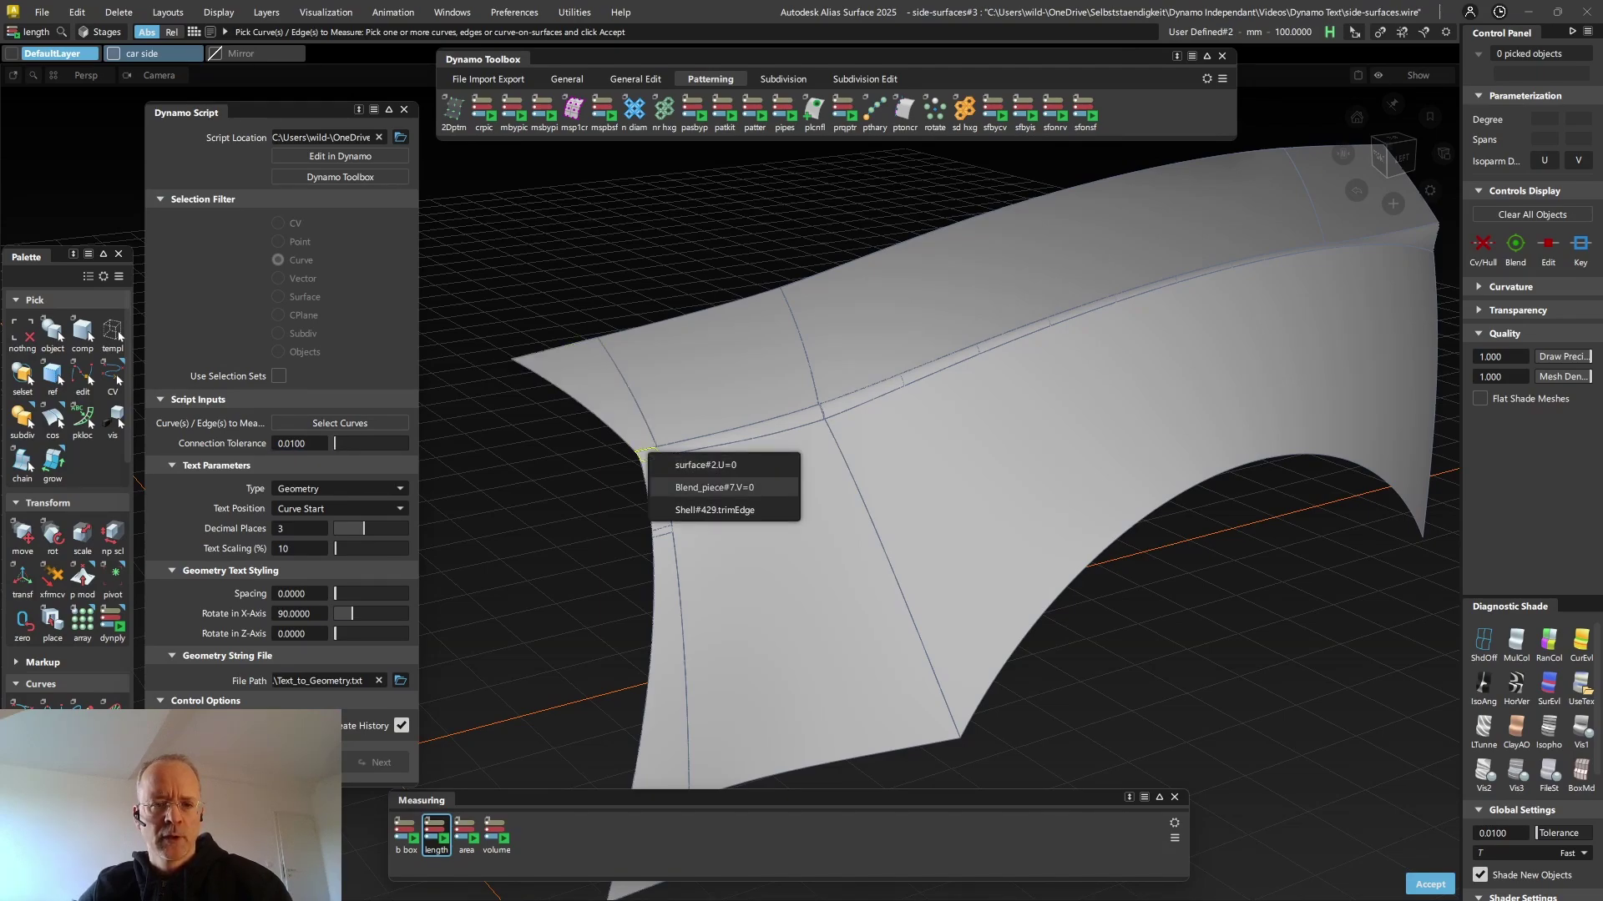
pyautogui.click(713, 488)
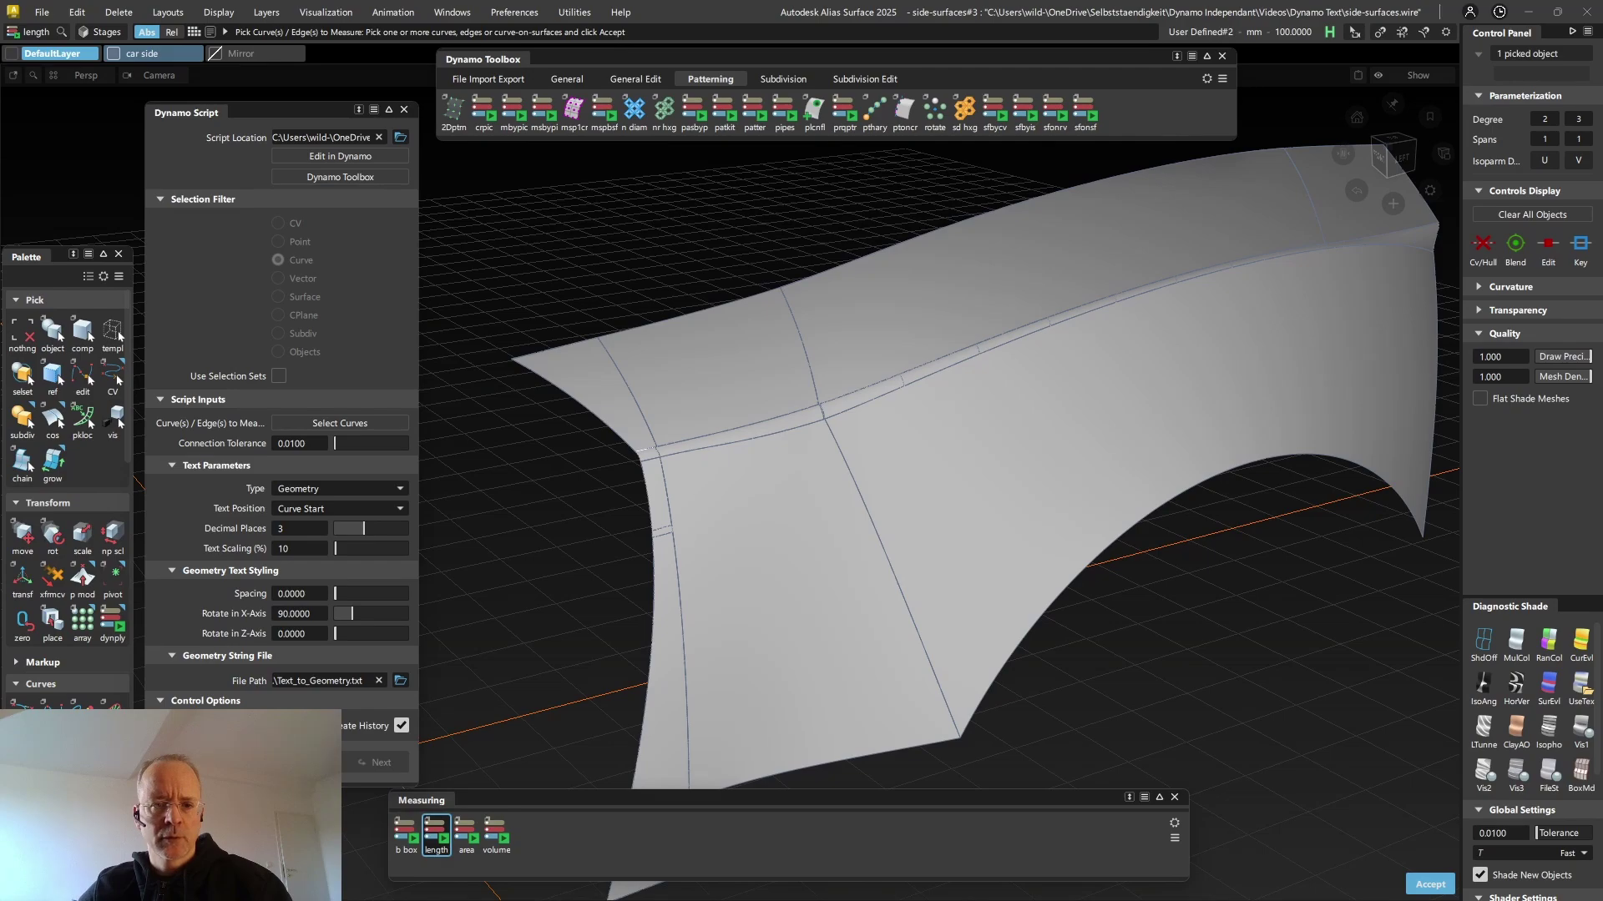
pyautogui.click(697, 441)
pyautogui.click(751, 456)
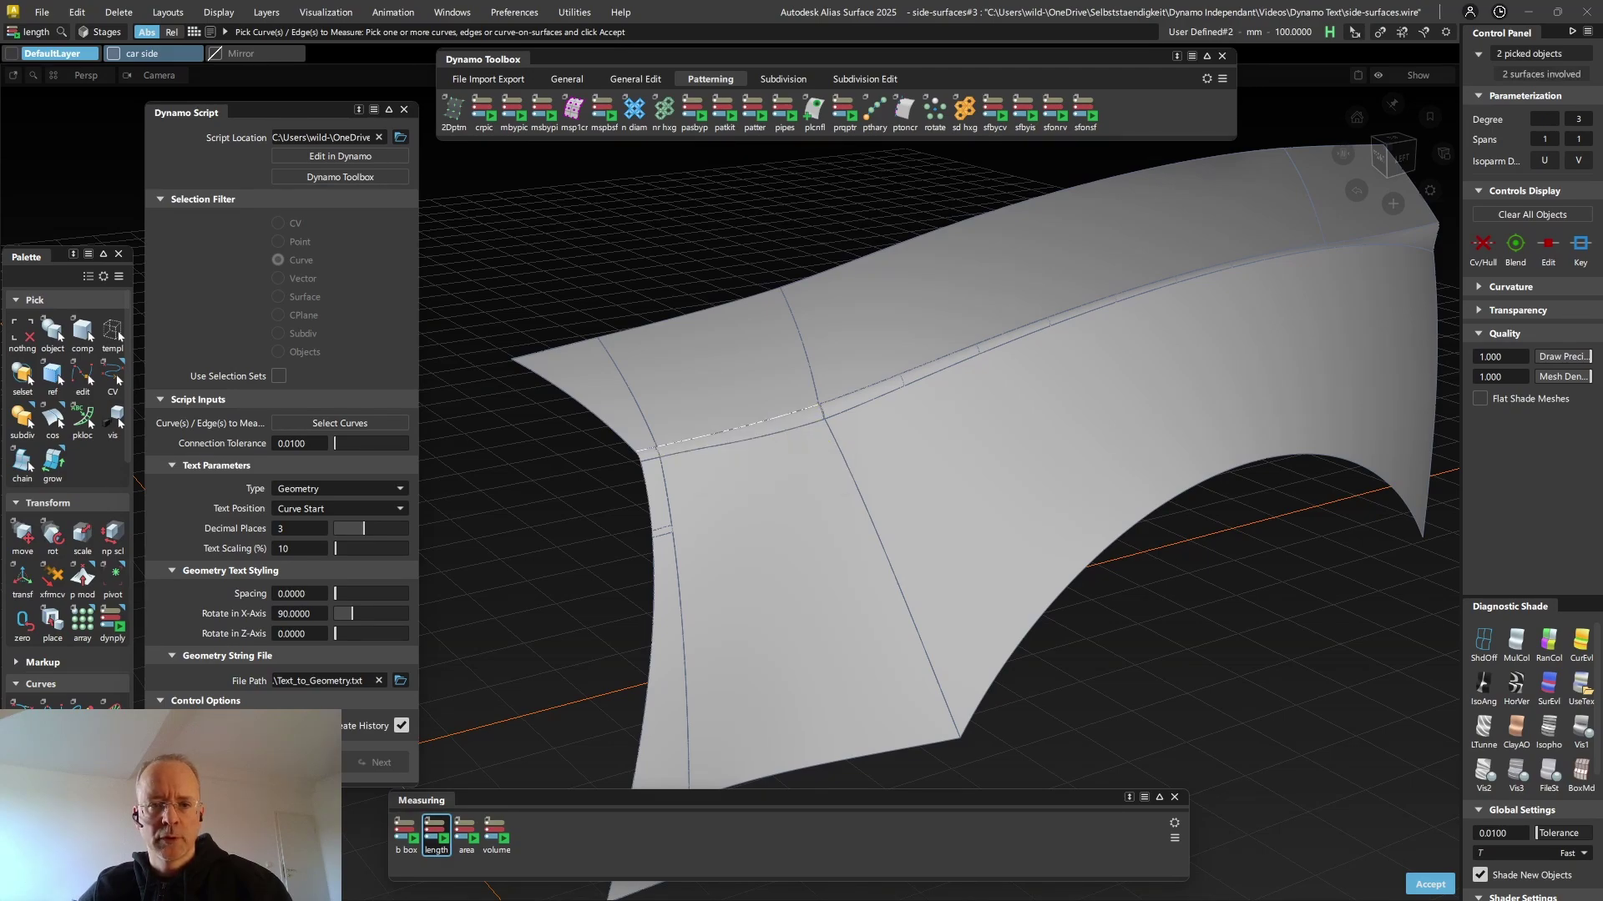
pyautogui.click(827, 409)
pyautogui.click(908, 414)
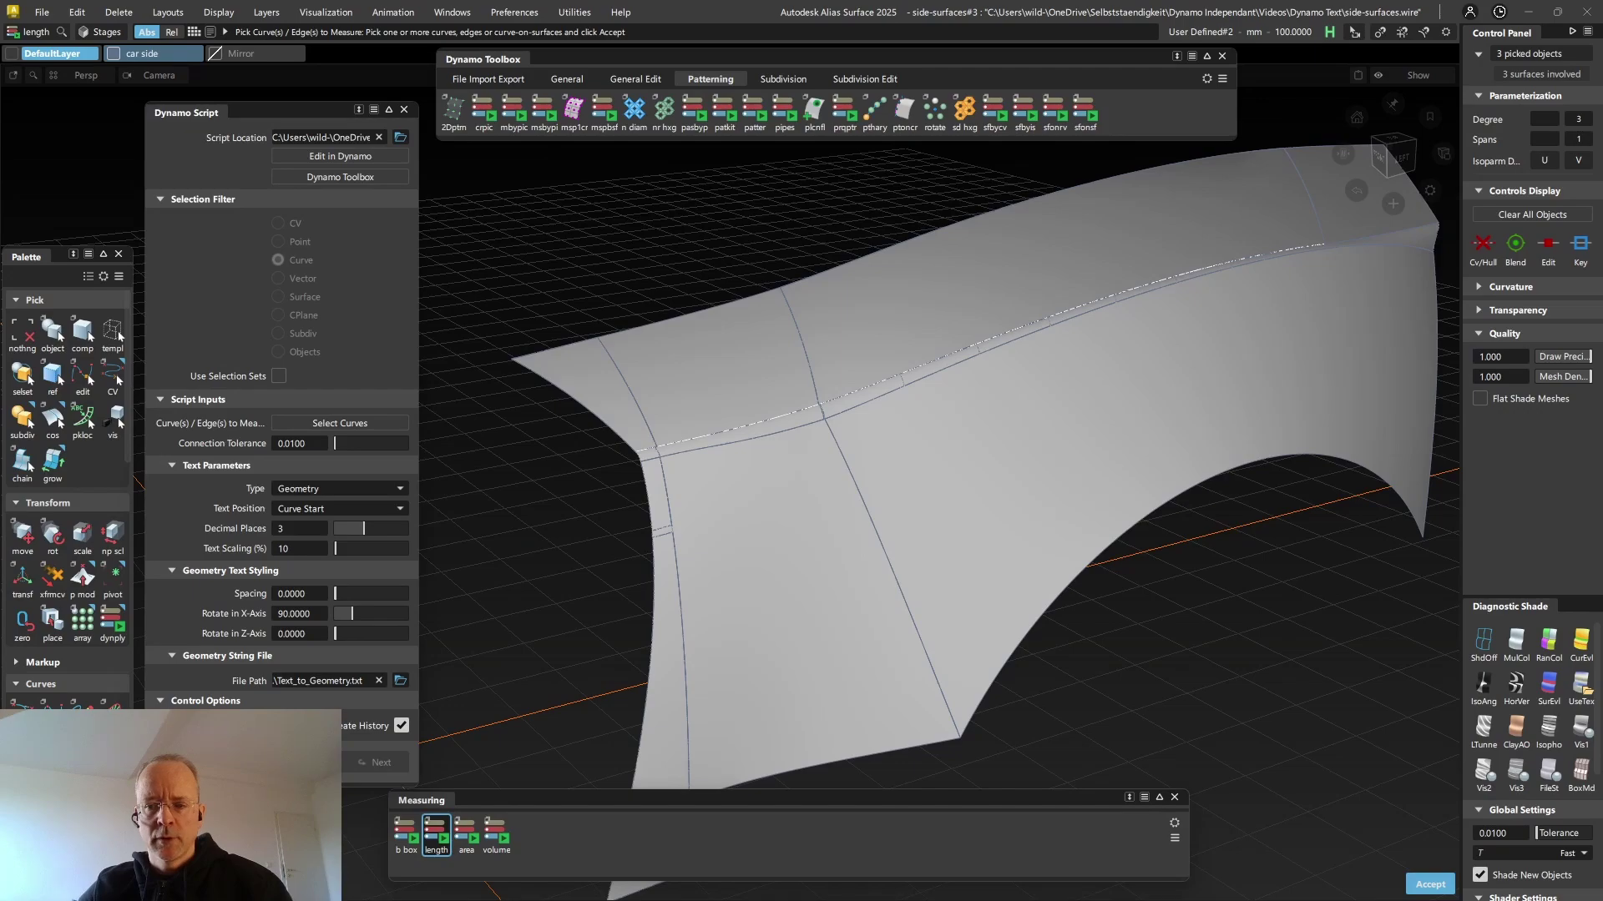
pyautogui.press('space')
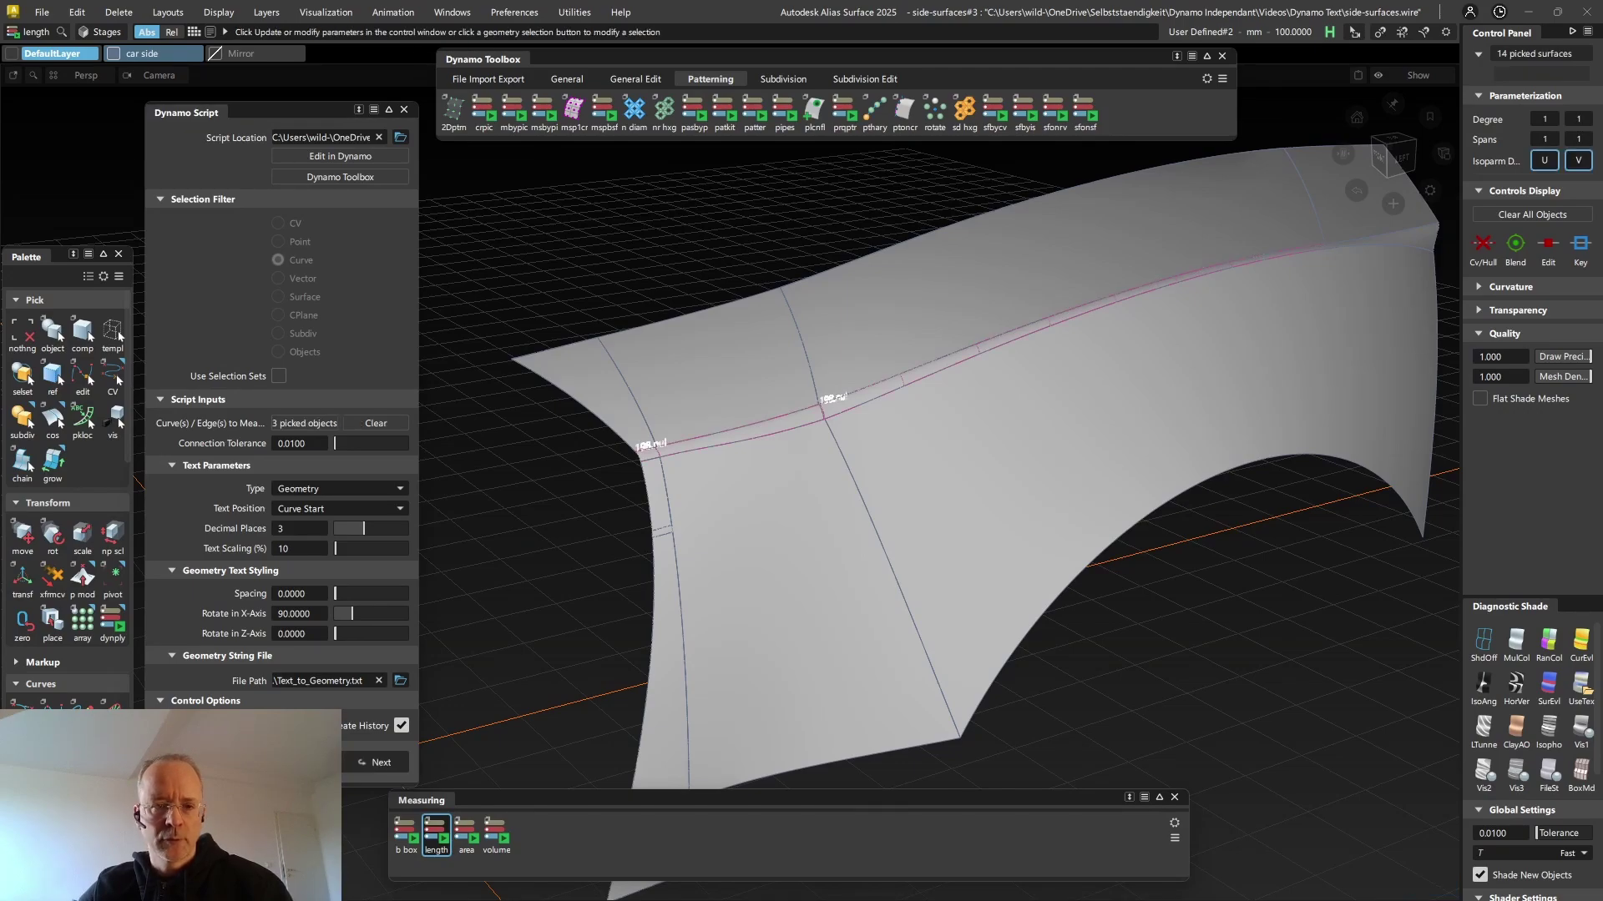
# Check the separate edge length labels and raise the Connection Tolerance to 1.0 to measure the three edges as one curve
pyautogui.scroll(5, 693, 436)
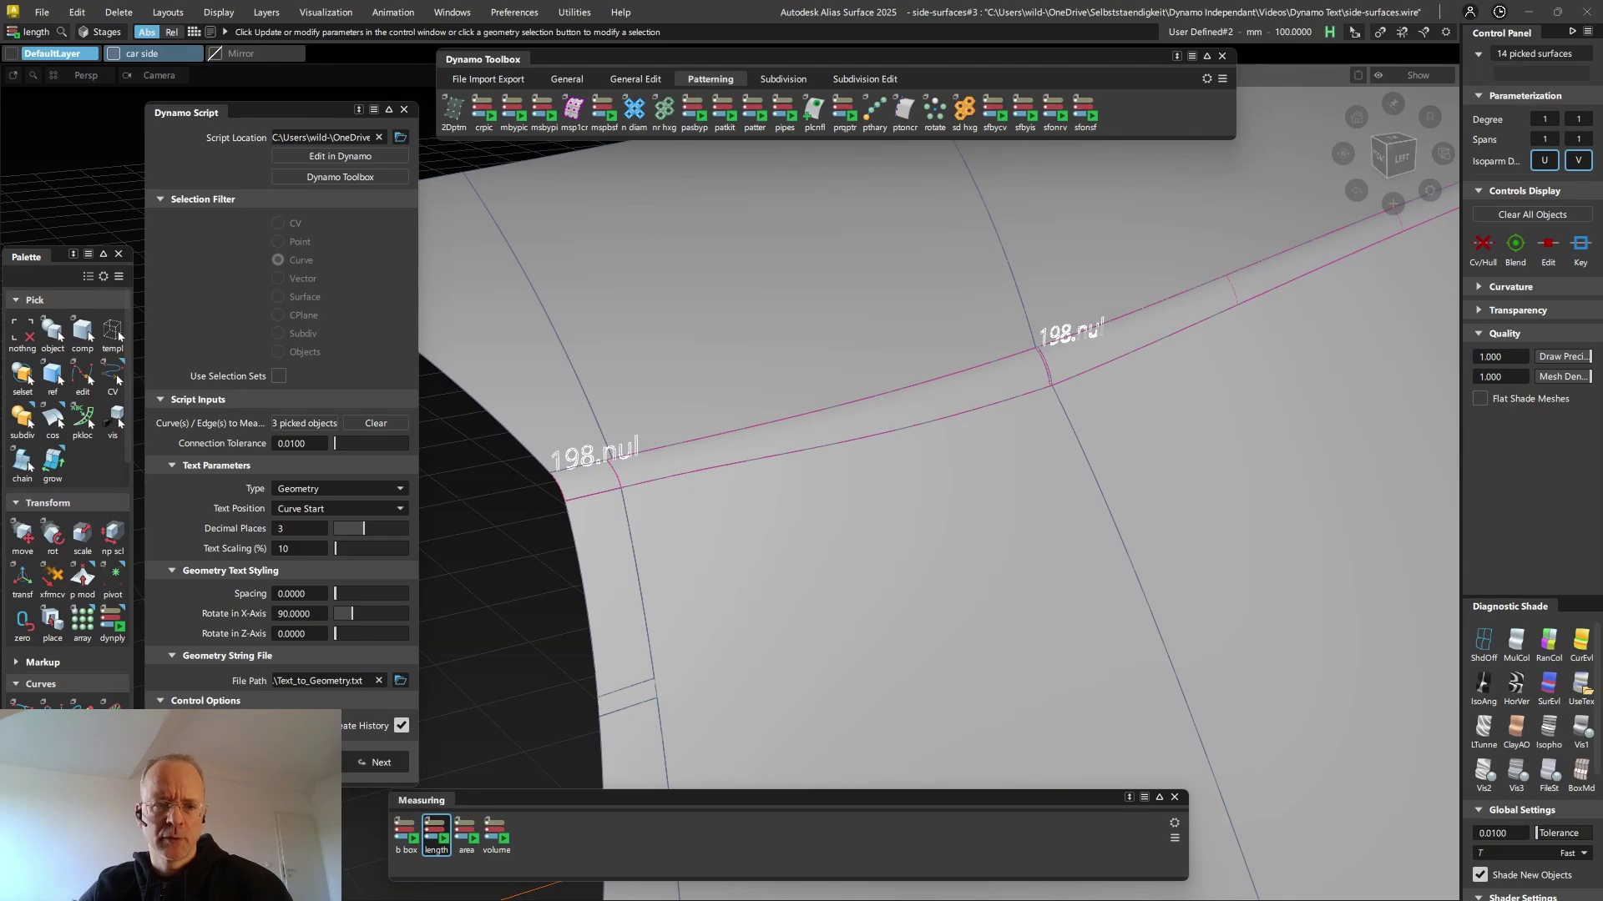
pyautogui.keyDown('alt'); pyautogui.keyDown('shift'); pyautogui.moveTo(885, 467); pyautogui.dragTo(651, 468, button='right'); pyautogui.keyUp('shift'); pyautogui.keyUp('alt')
pyautogui.keyDown('alt'); pyautogui.keyDown('shift'); pyautogui.moveTo(822, 479); pyautogui.dragTo(778, 469, button='middle'); pyautogui.keyUp('shift'); pyautogui.keyUp('alt')
pyautogui.keyDown('alt'); pyautogui.keyDown('shift'); pyautogui.moveTo(778, 469); pyautogui.dragTo(780, 458); pyautogui.keyUp('shift'); pyautogui.keyUp('alt')
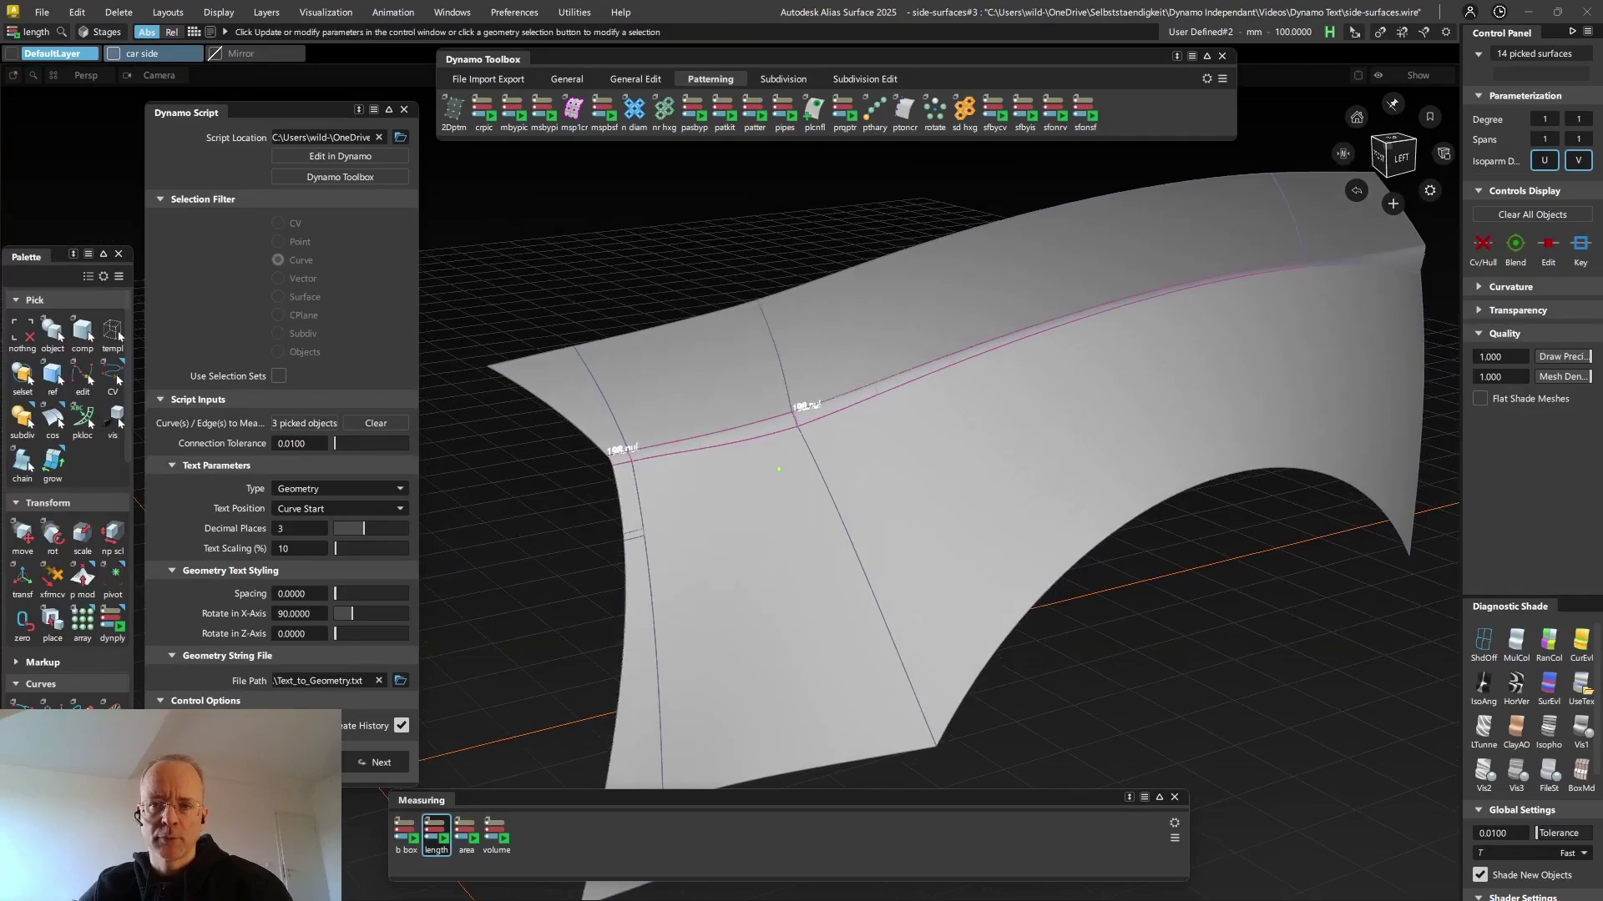
pyautogui.scroll(1, 778, 469)
pyautogui.keyDown('alt'); pyautogui.keyDown('shift'); pyautogui.moveTo(778, 469); pyautogui.dragTo(733, 467, button='middle'); pyautogui.keyUp('shift'); pyautogui.keyUp('alt')
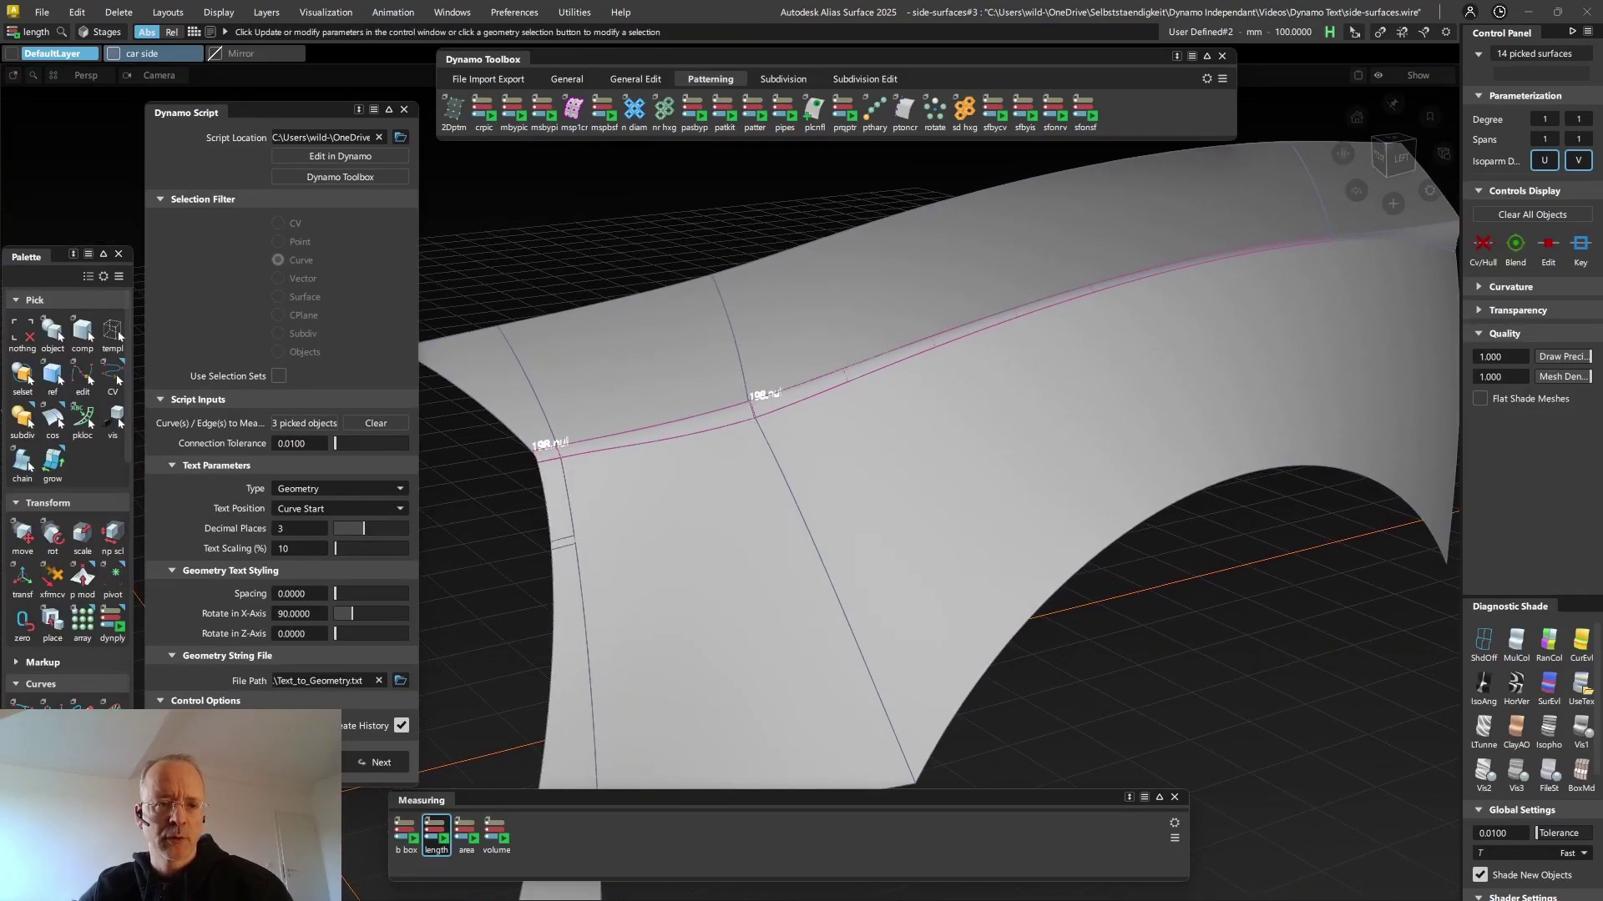
pyautogui.moveTo(335, 443); pyautogui.dragTo(406, 443)
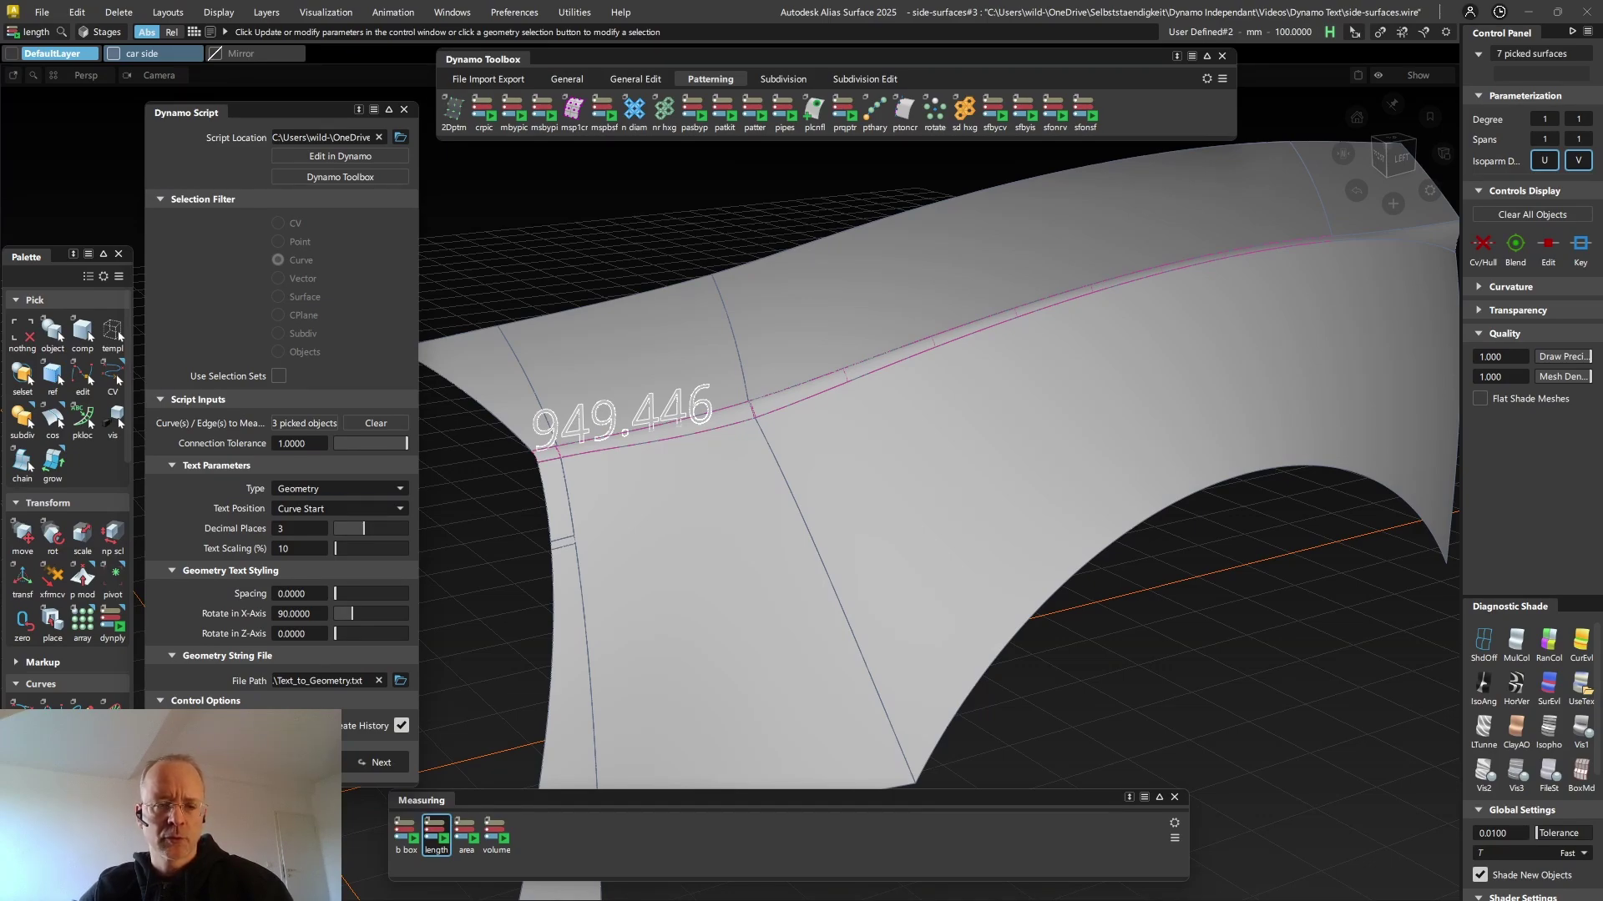
# Place the length text at Curve Middle, followed by Curve End
pyautogui.moveTo(685, 470)
pyautogui.keyDown('alt'); pyautogui.keyDown('shift'); pyautogui.mouseDown()
pyautogui.moveTo(706, 473)
pyautogui.moveTo(688, 474)
pyautogui.mouseUp(); pyautogui.keyUp('shift'); pyautogui.keyUp('alt')
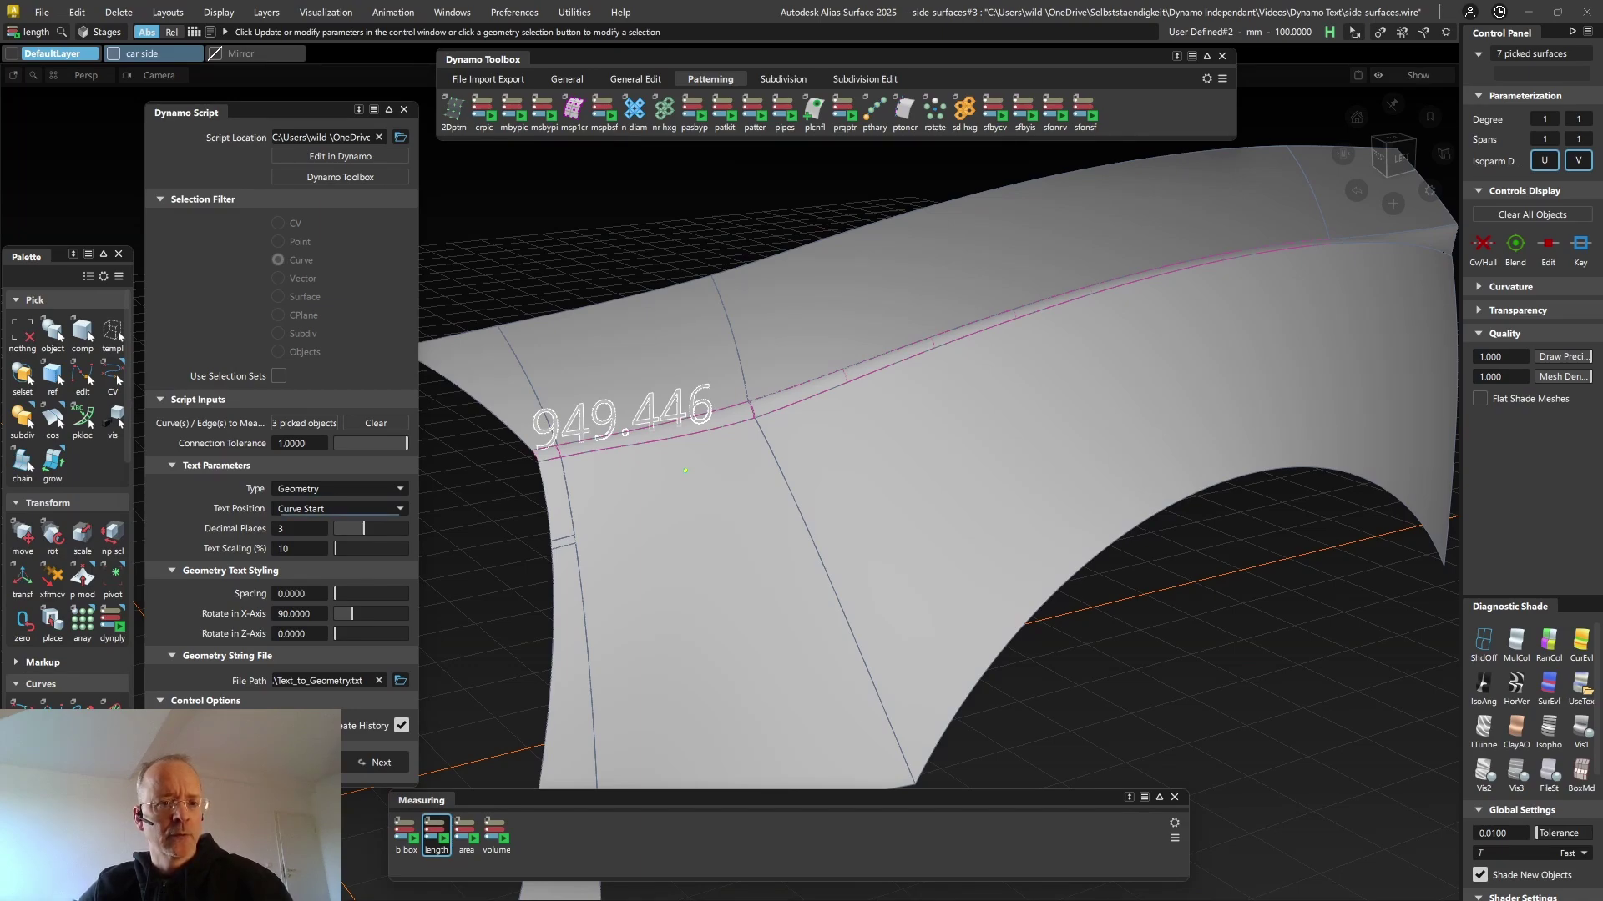
pyautogui.click(338, 509)
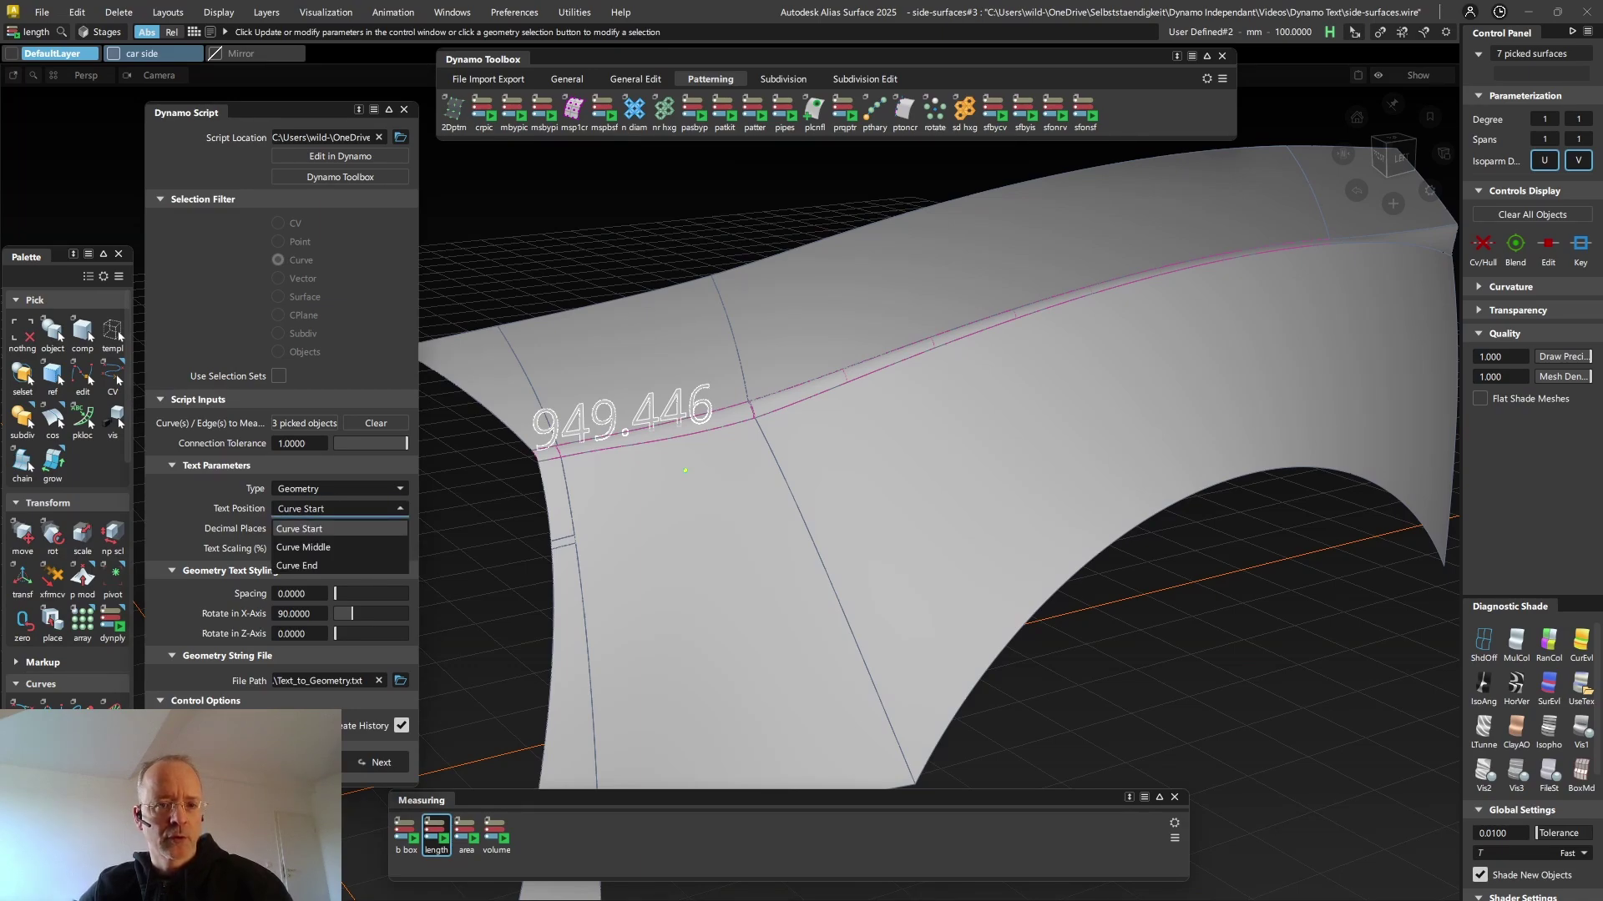
pyautogui.click(303, 547)
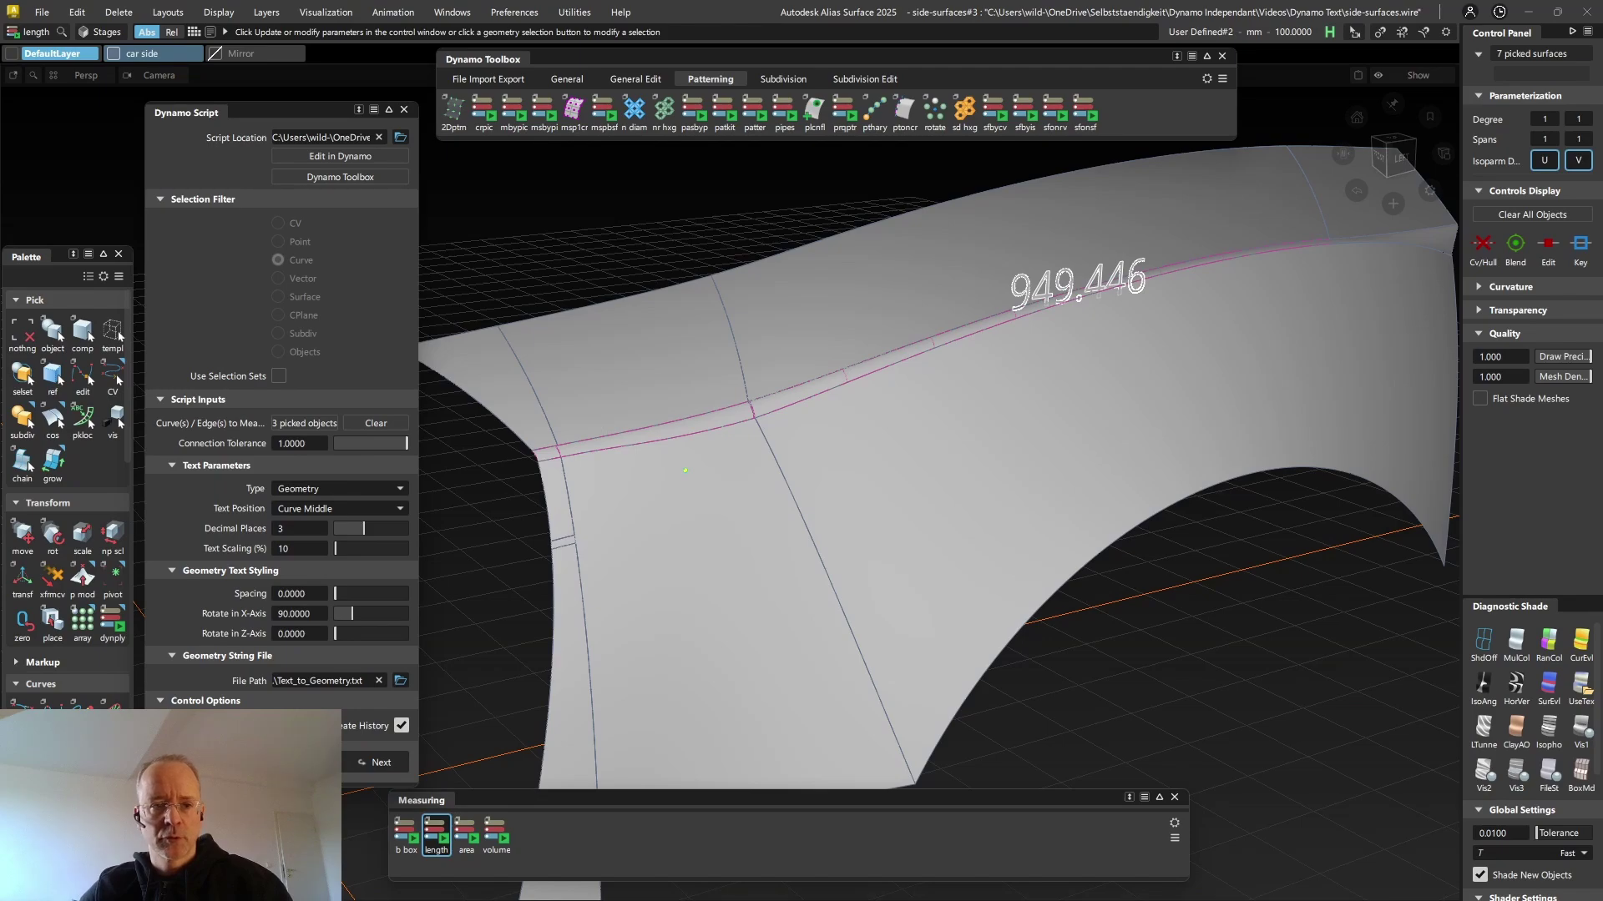
pyautogui.click(338, 509)
pyautogui.click(303, 567)
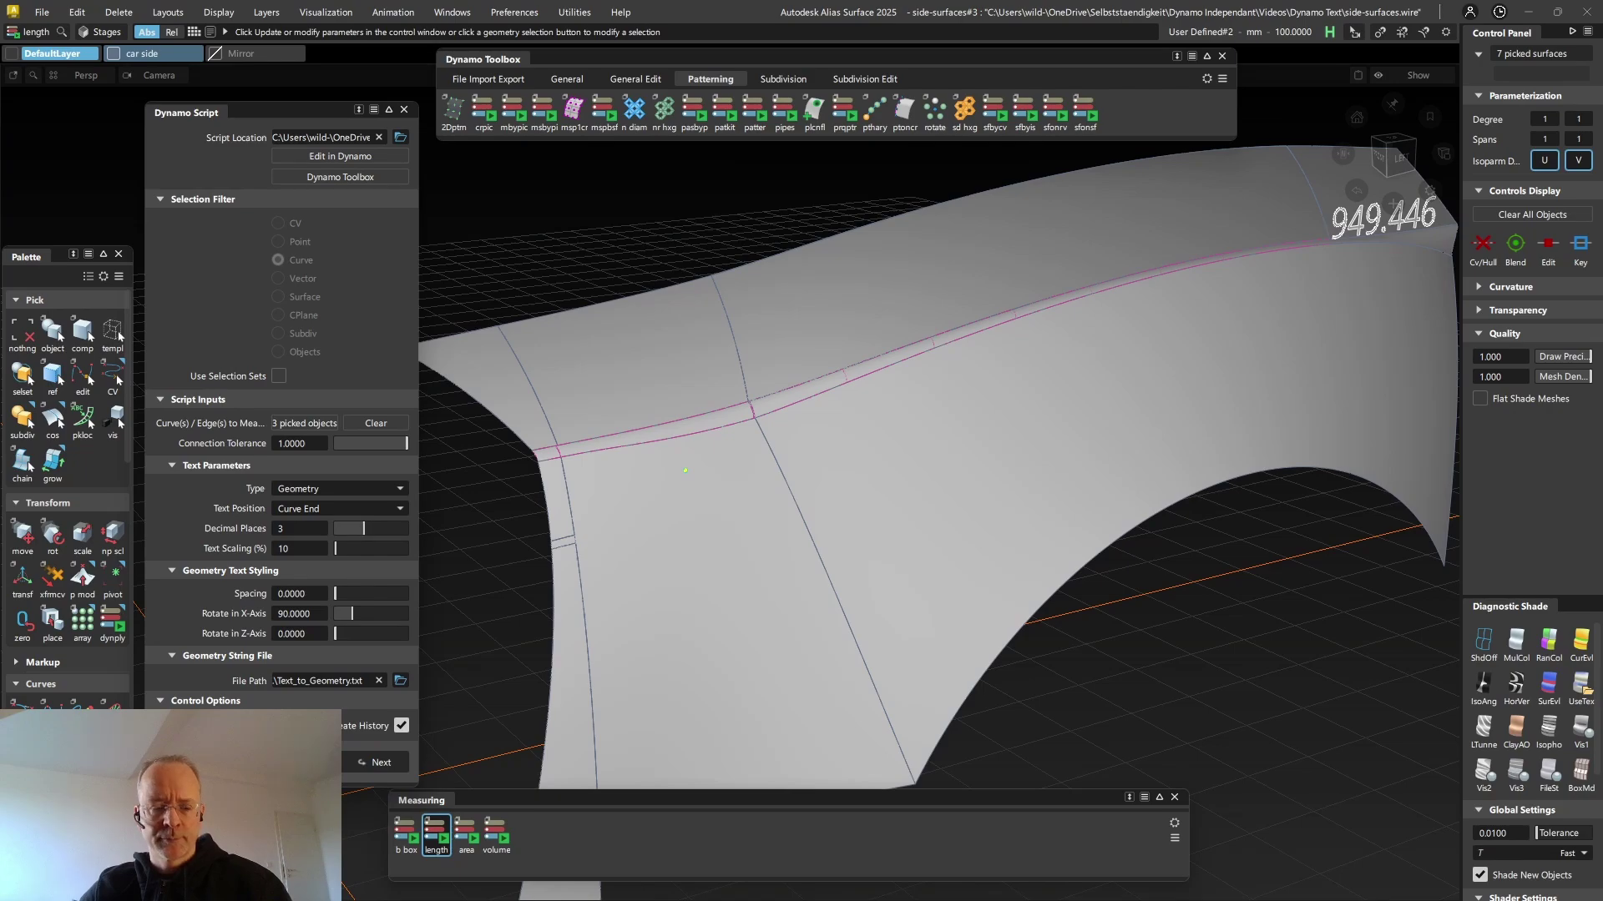
# Try text scaling values of 5 and 88 percent on the length label and settle on 16 percent
pyautogui.keyDown('alt'); pyautogui.keyDown('shift'); pyautogui.moveTo(685, 470); pyautogui.dragTo(656, 477); pyautogui.keyUp('shift'); pyautogui.keyUp('alt')
pyautogui.keyDown('alt'); pyautogui.keyDown('shift'); pyautogui.moveTo(656, 477); pyautogui.dragTo(576, 480, button='right'); pyautogui.keyUp('shift'); pyautogui.keyUp('alt')
pyautogui.keyDown('alt'); pyautogui.keyDown('shift'); pyautogui.moveTo(576, 480); pyautogui.dragTo(586, 475); pyautogui.keyUp('shift'); pyautogui.keyUp('alt')
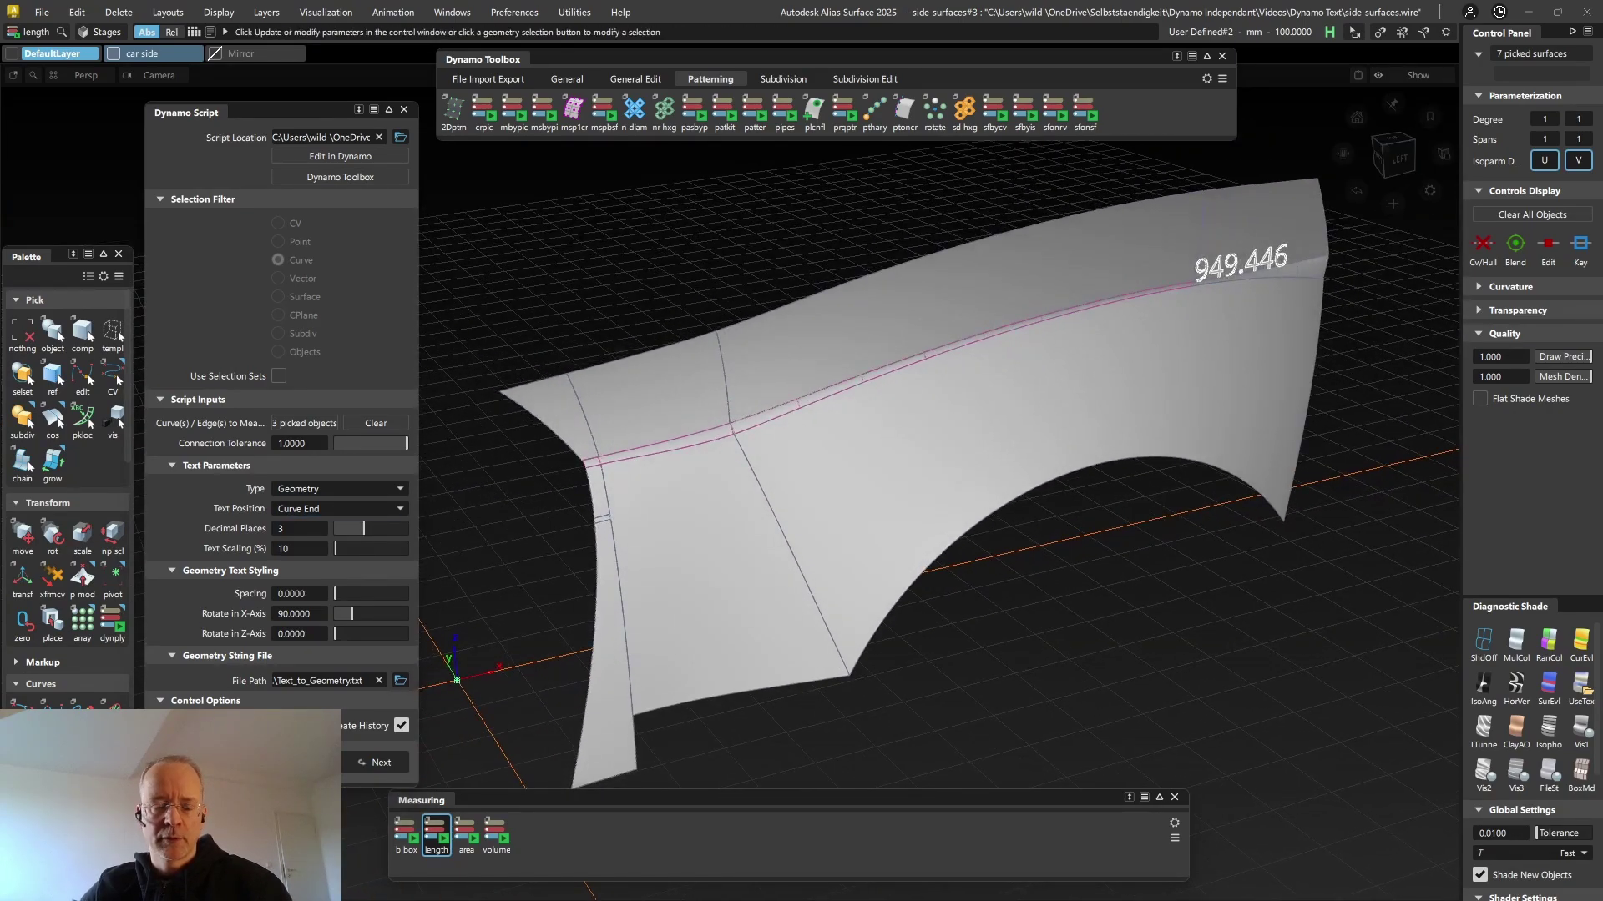
pyautogui.moveTo(364, 528)
pyautogui.mouseDown()
pyautogui.moveTo(407, 528)
pyautogui.moveTo(335, 529)
pyautogui.moveTo(364, 528)
pyautogui.mouseUp()
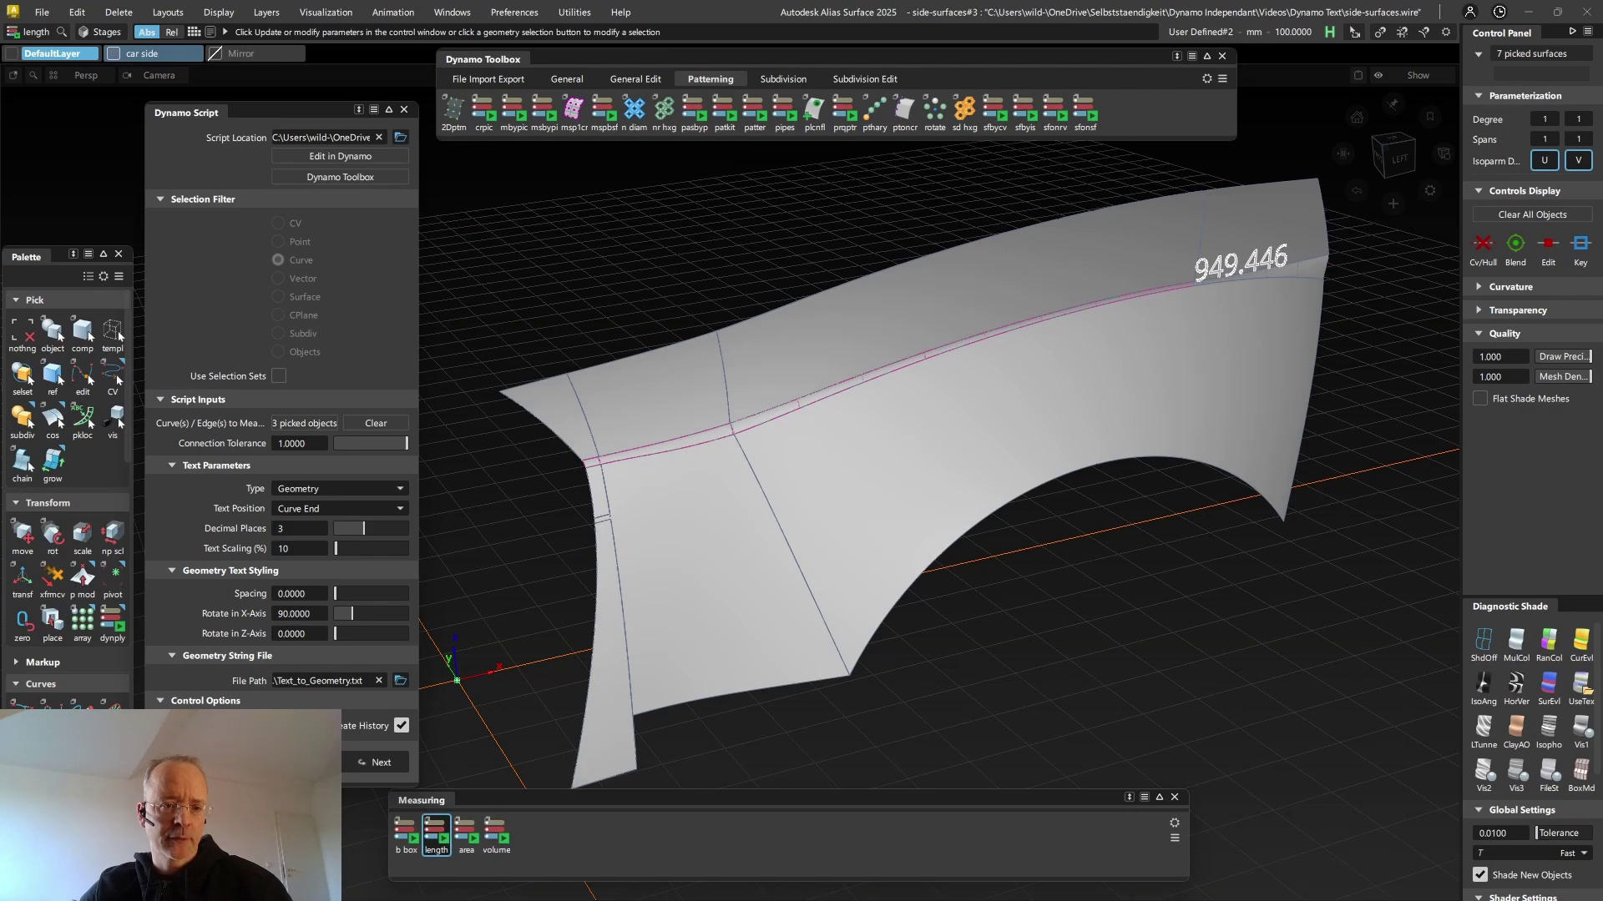
pyautogui.write('5')
pyautogui.press('Return')
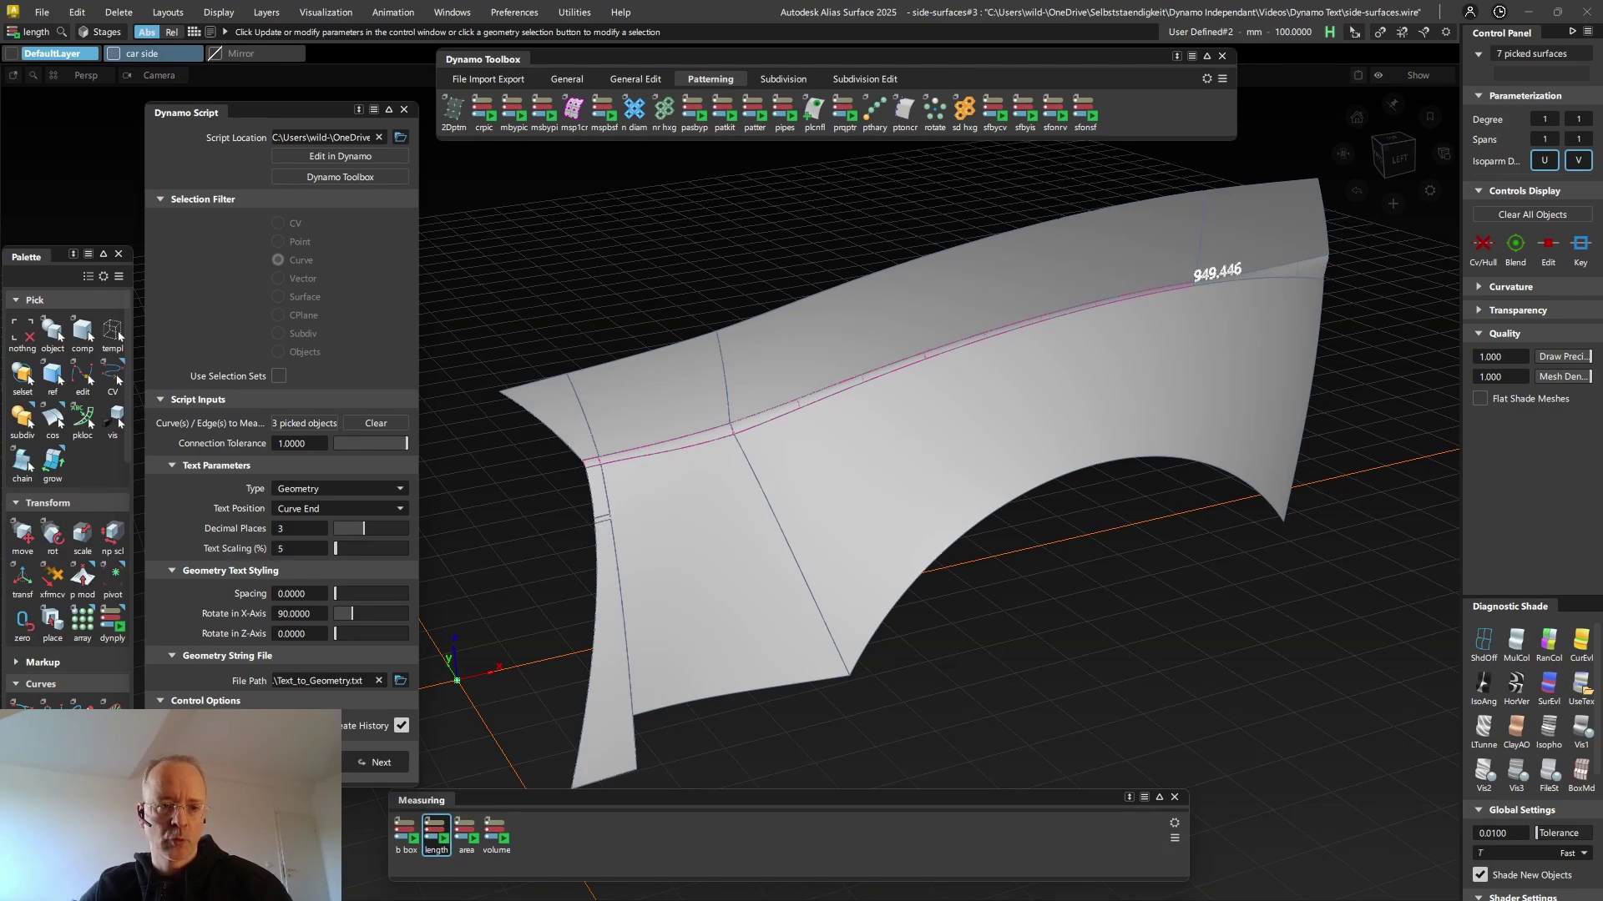
pyautogui.write('88')
pyautogui.press('Return')
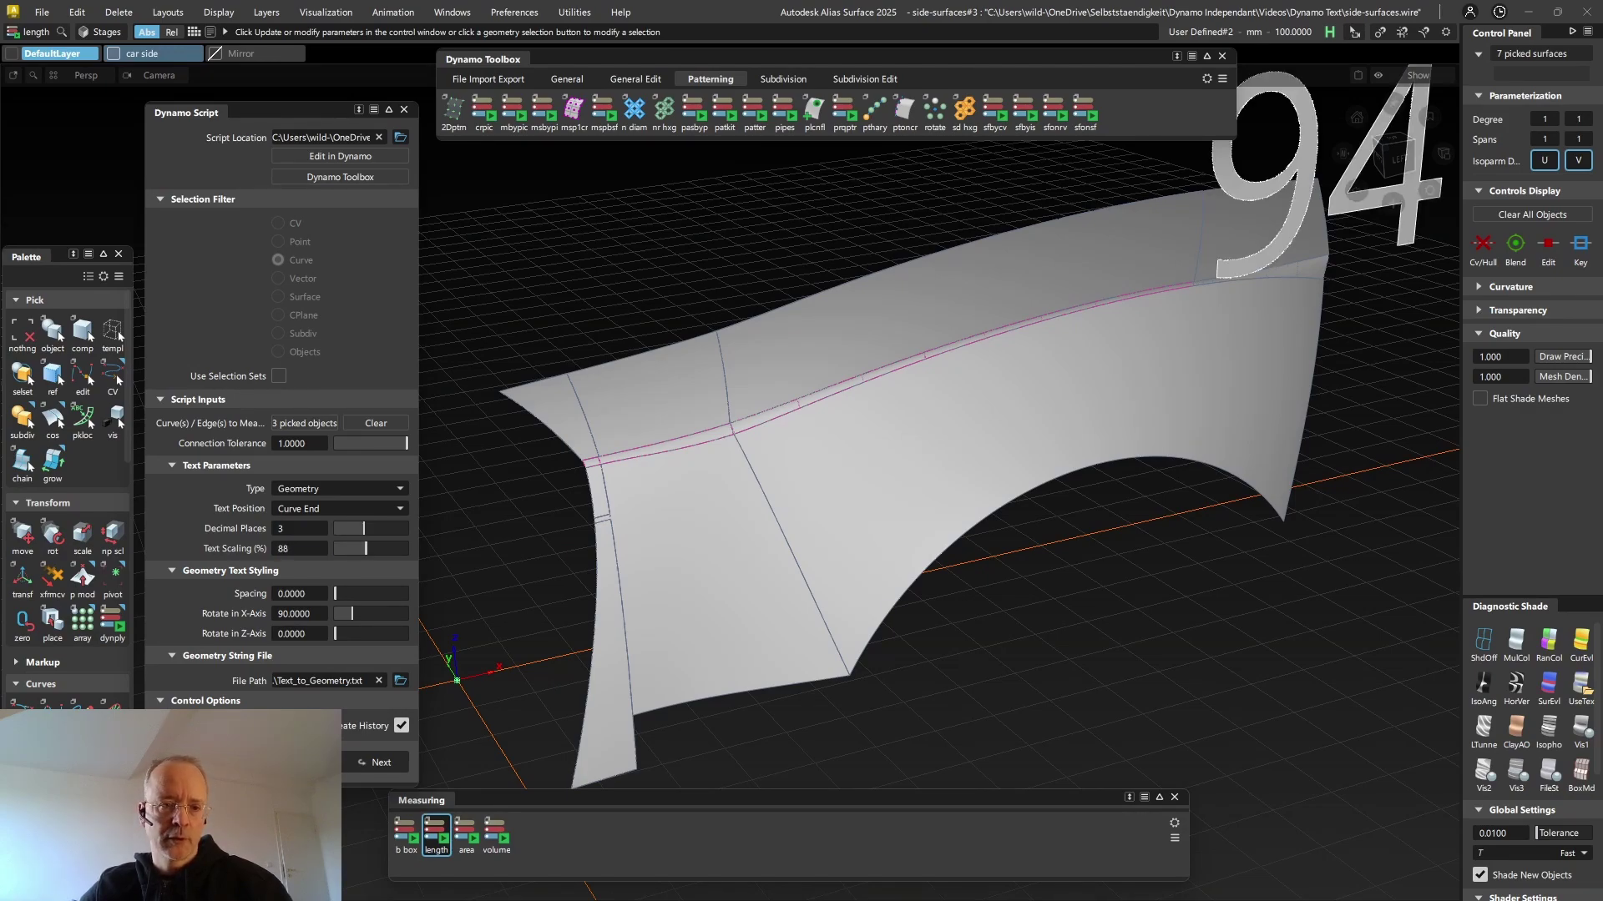
pyautogui.moveTo(365, 548); pyautogui.dragTo(338, 548)
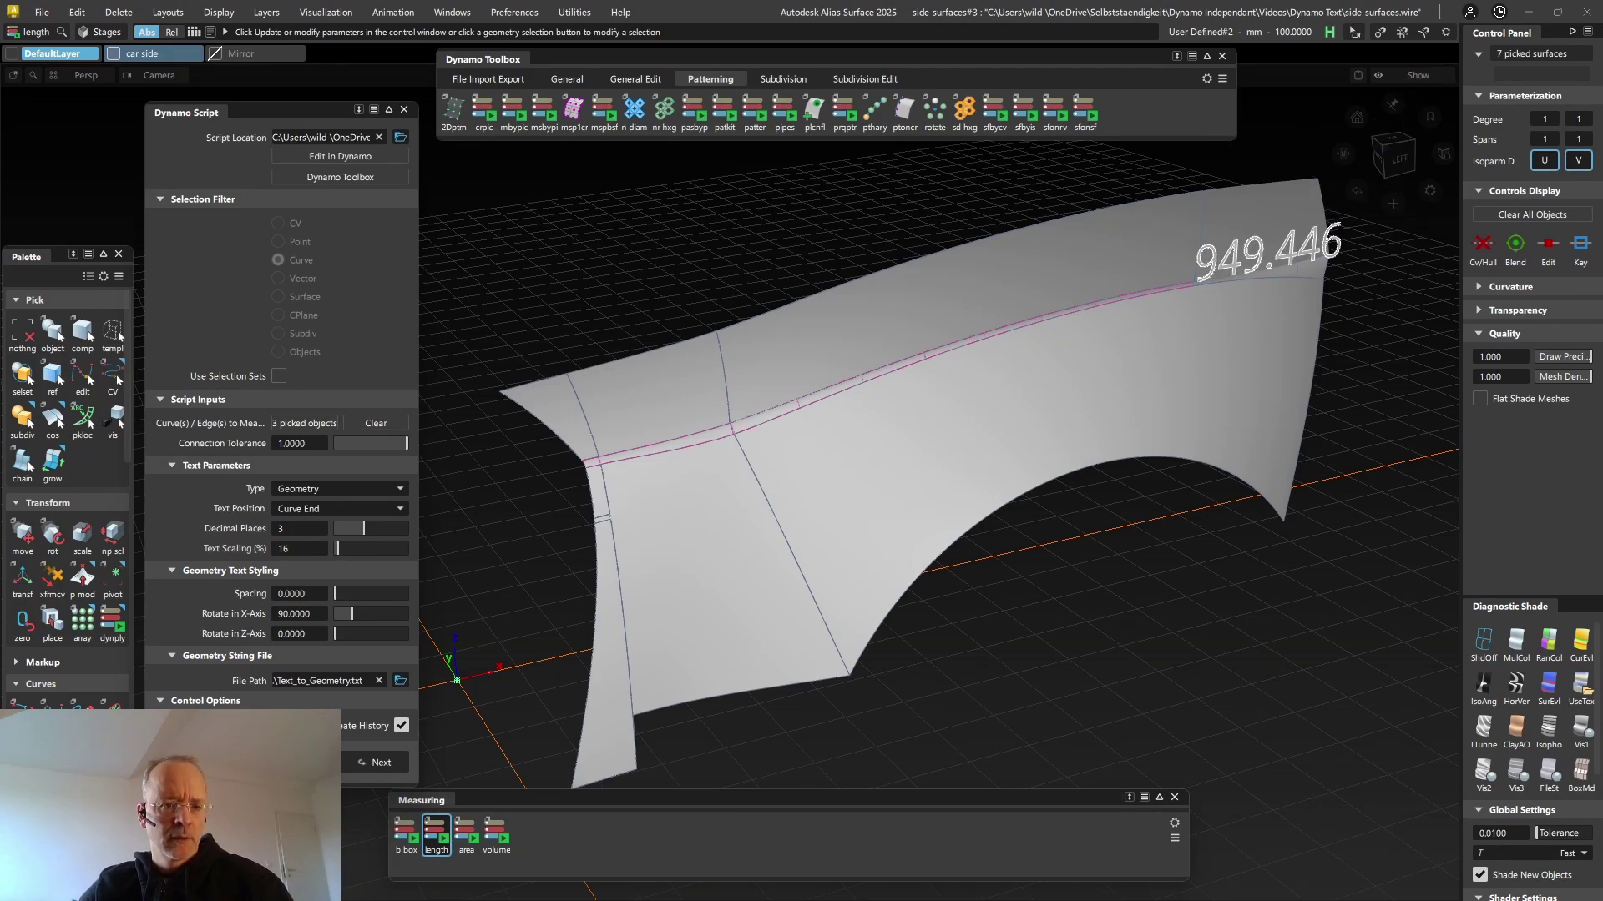
# Try a Z-axis rotation of 360 on the length text and return it to 0
pyautogui.moveTo(335, 594)
pyautogui.mouseDown()
pyautogui.moveTo(350, 593)
pyautogui.moveTo(338, 614)
pyautogui.moveTo(366, 613)
pyautogui.moveTo(353, 613)
pyautogui.mouseUp()
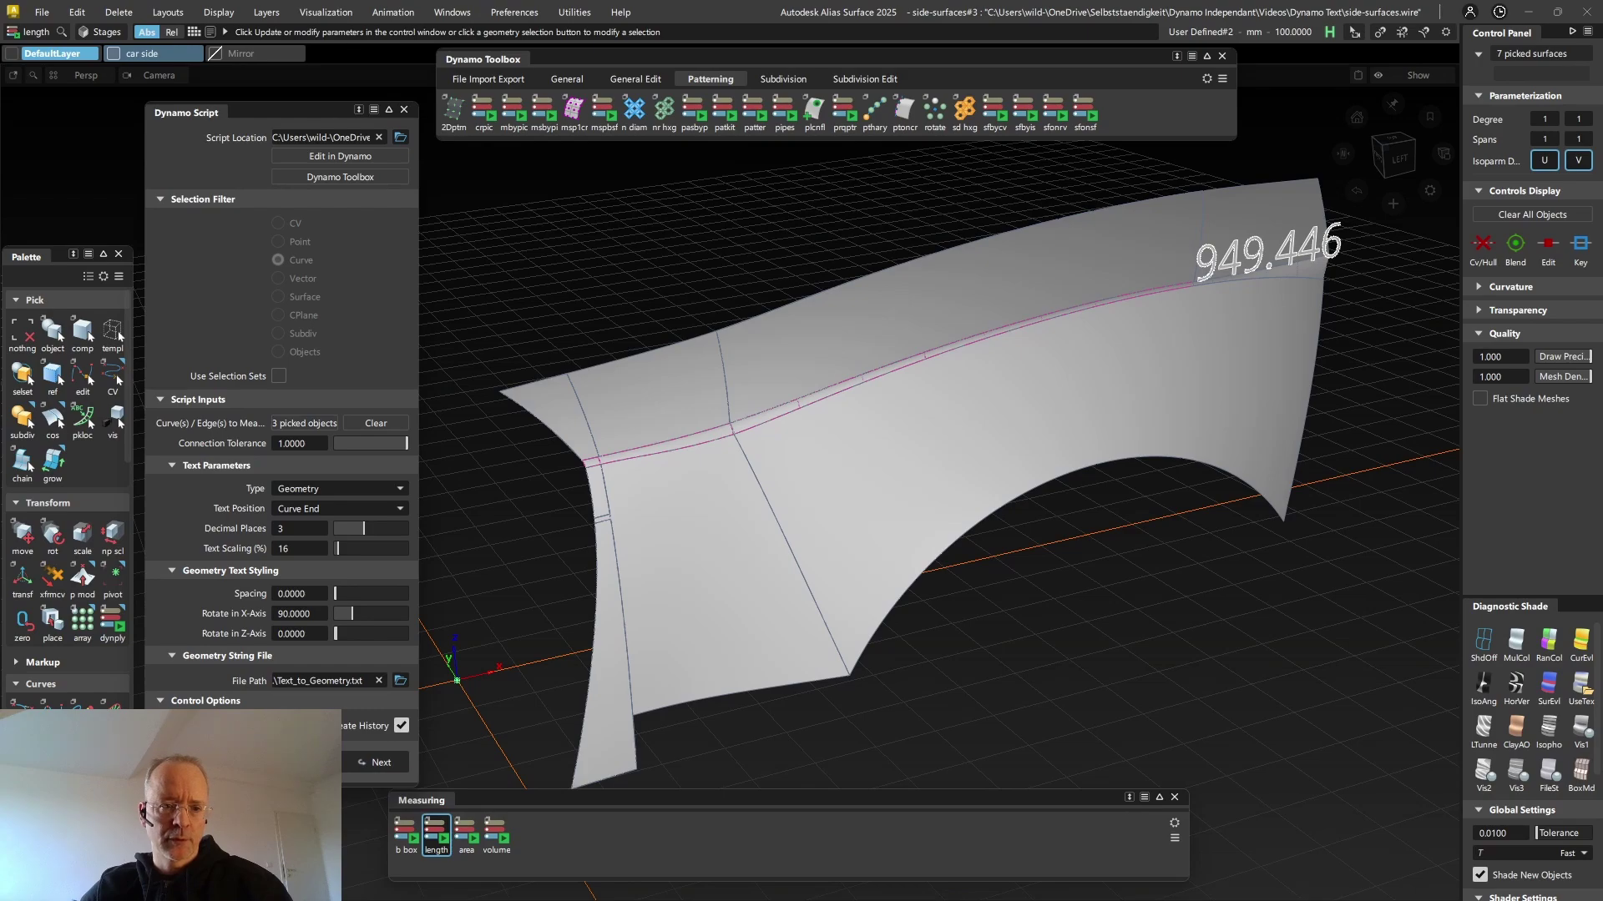
pyautogui.moveTo(334, 633); pyautogui.dragTo(406, 634)
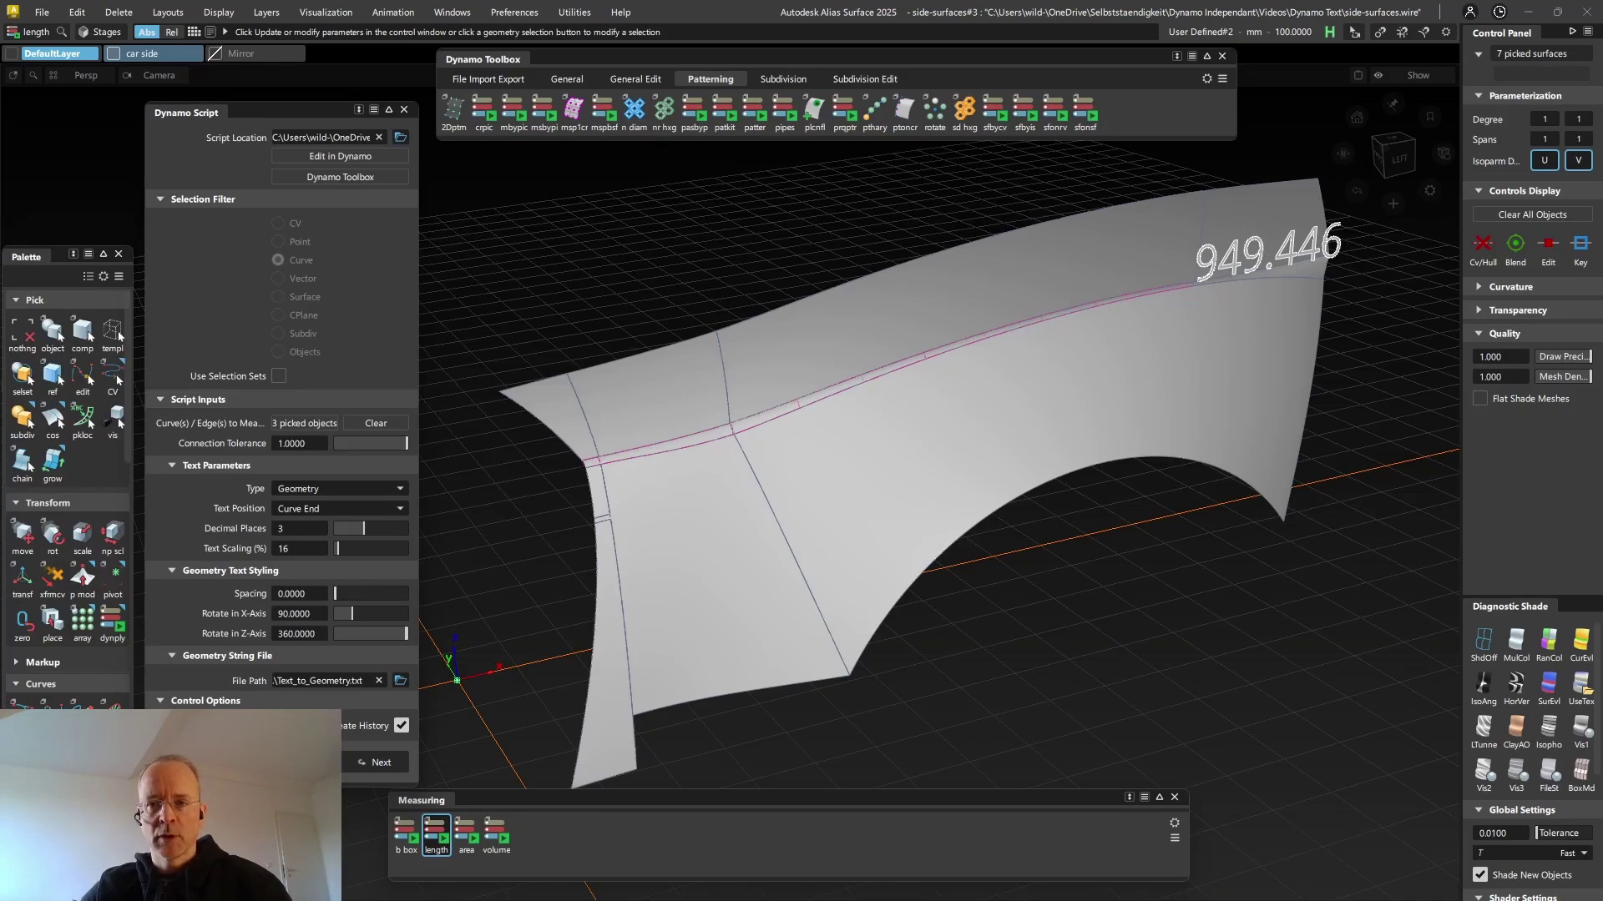
pyautogui.moveTo(407, 634); pyautogui.dragTo(335, 633)
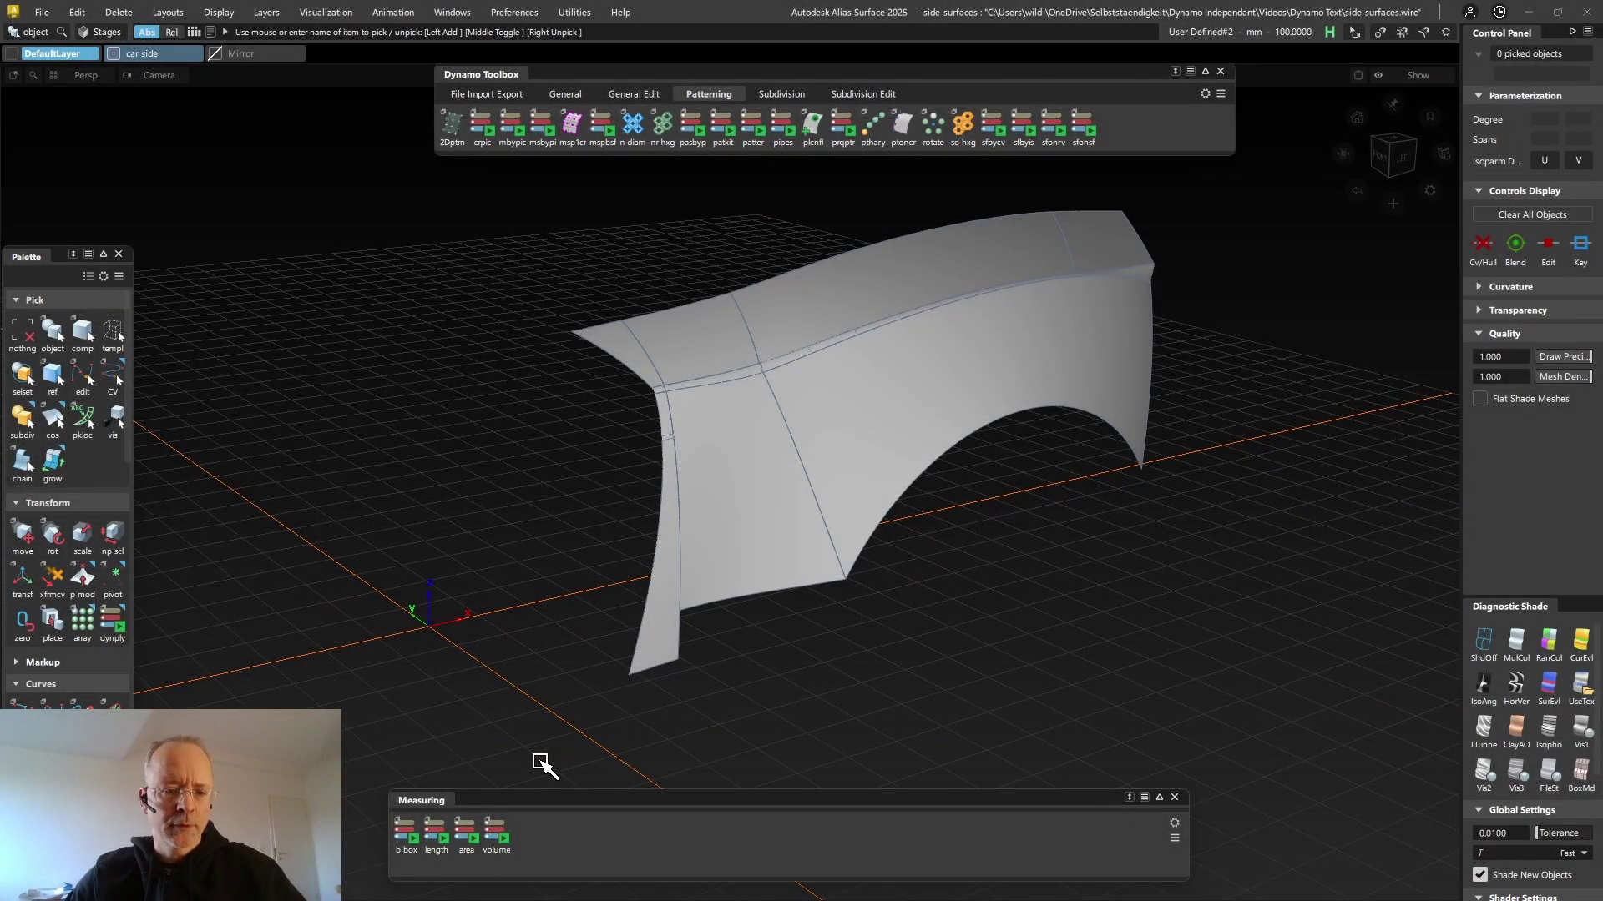
# Run the area script on all surfaces of the car side panel and build the area text
pyautogui.click(466, 835)
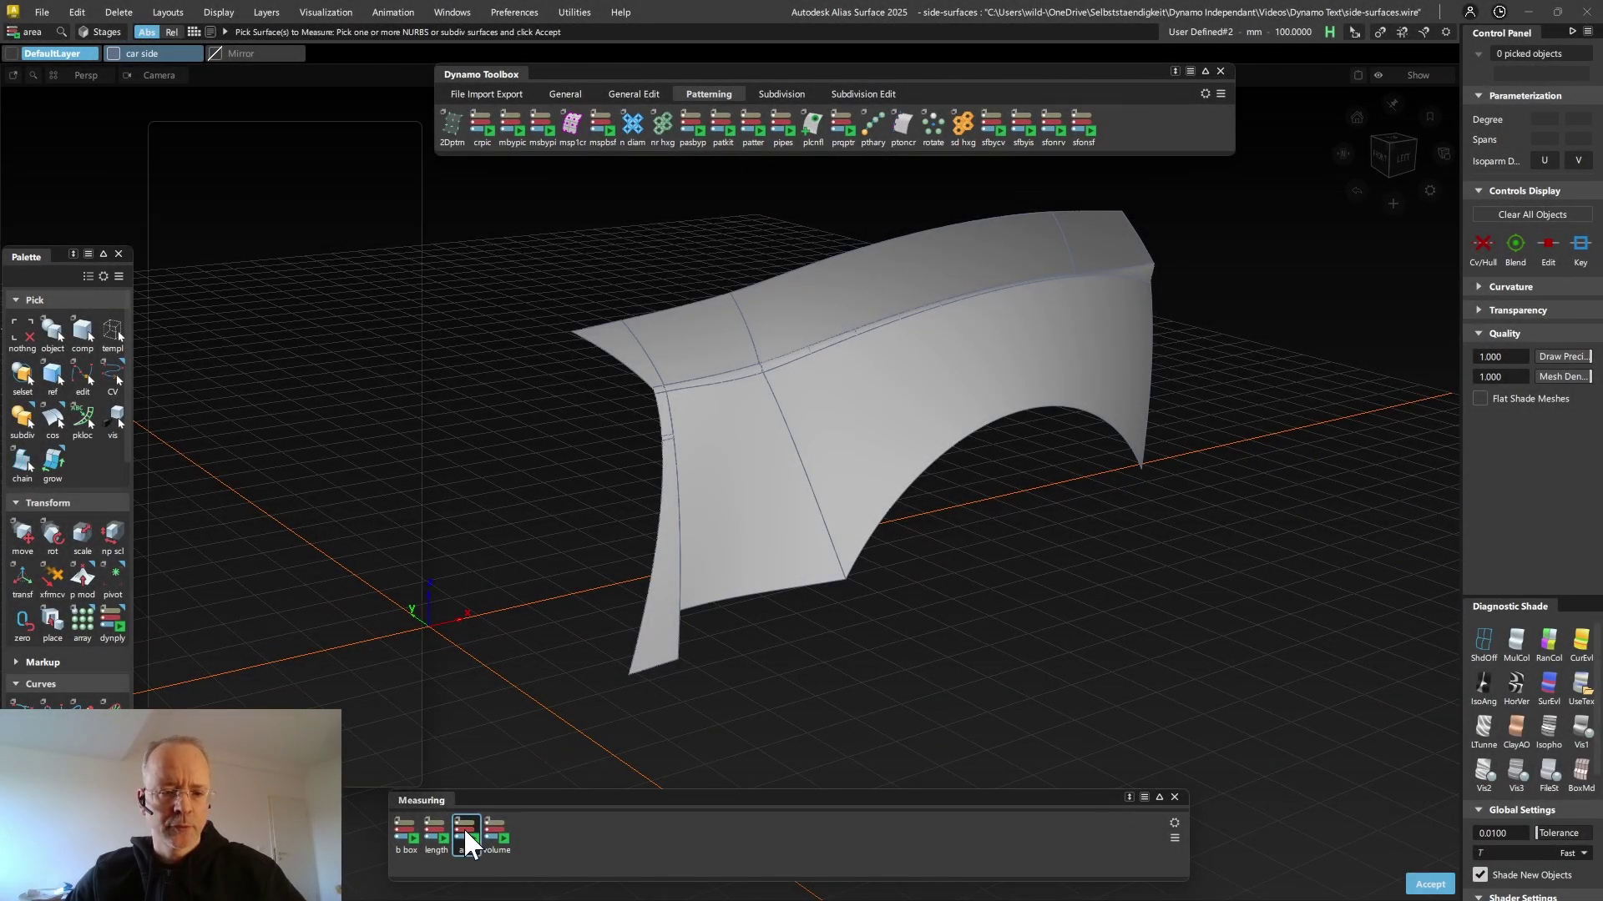
pyautogui.moveTo(1241, 198); pyautogui.dragTo(546, 717)
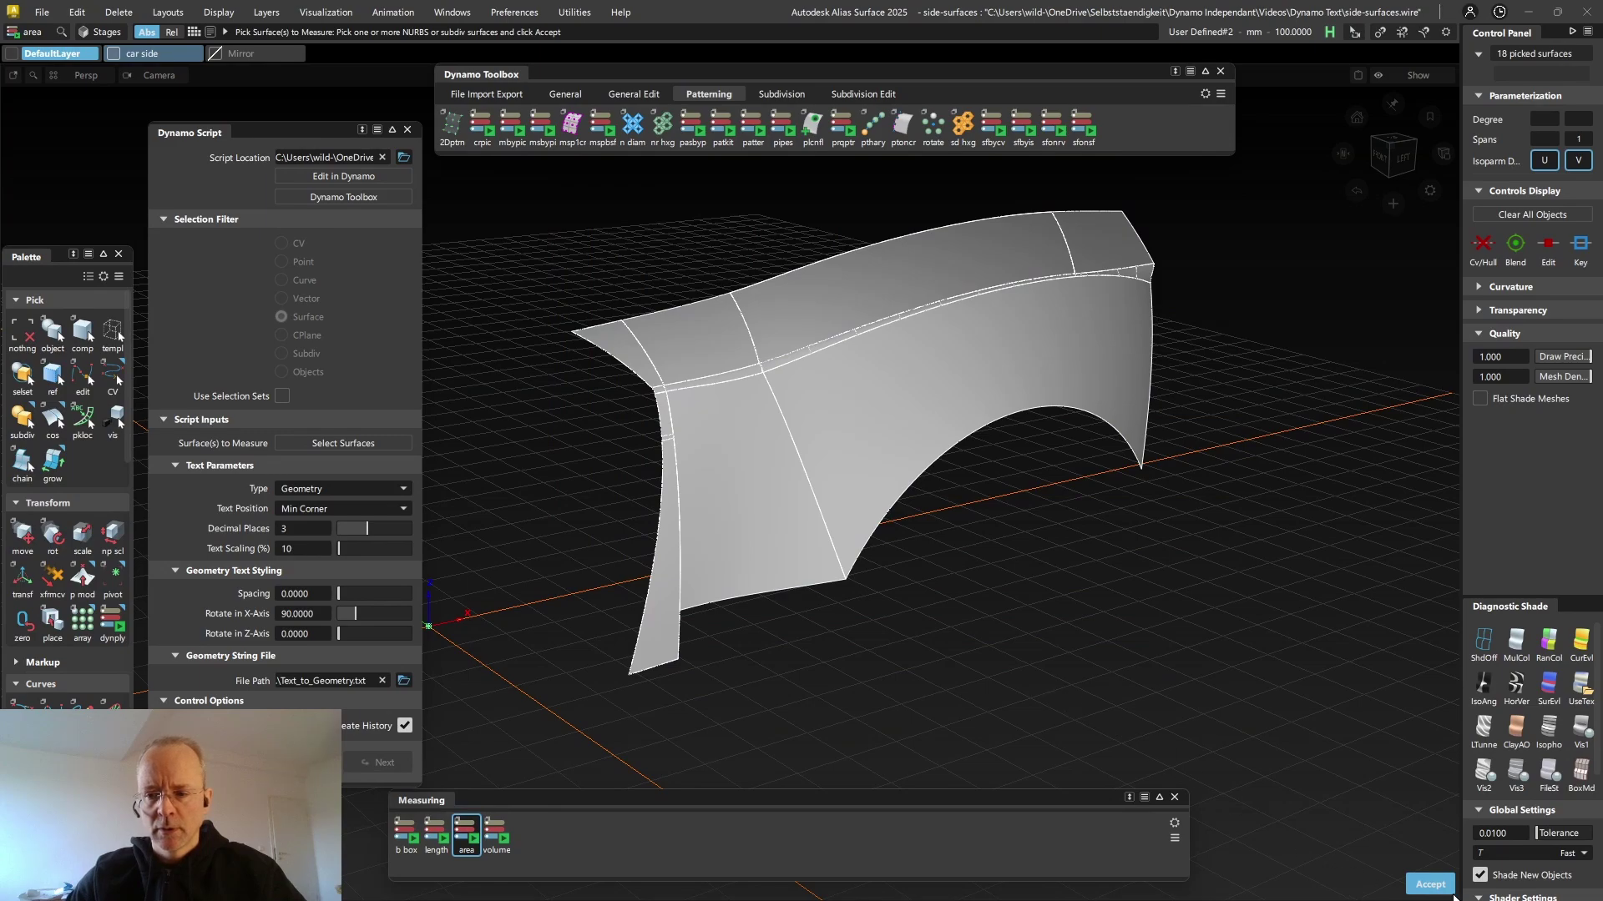
pyautogui.click(1430, 884)
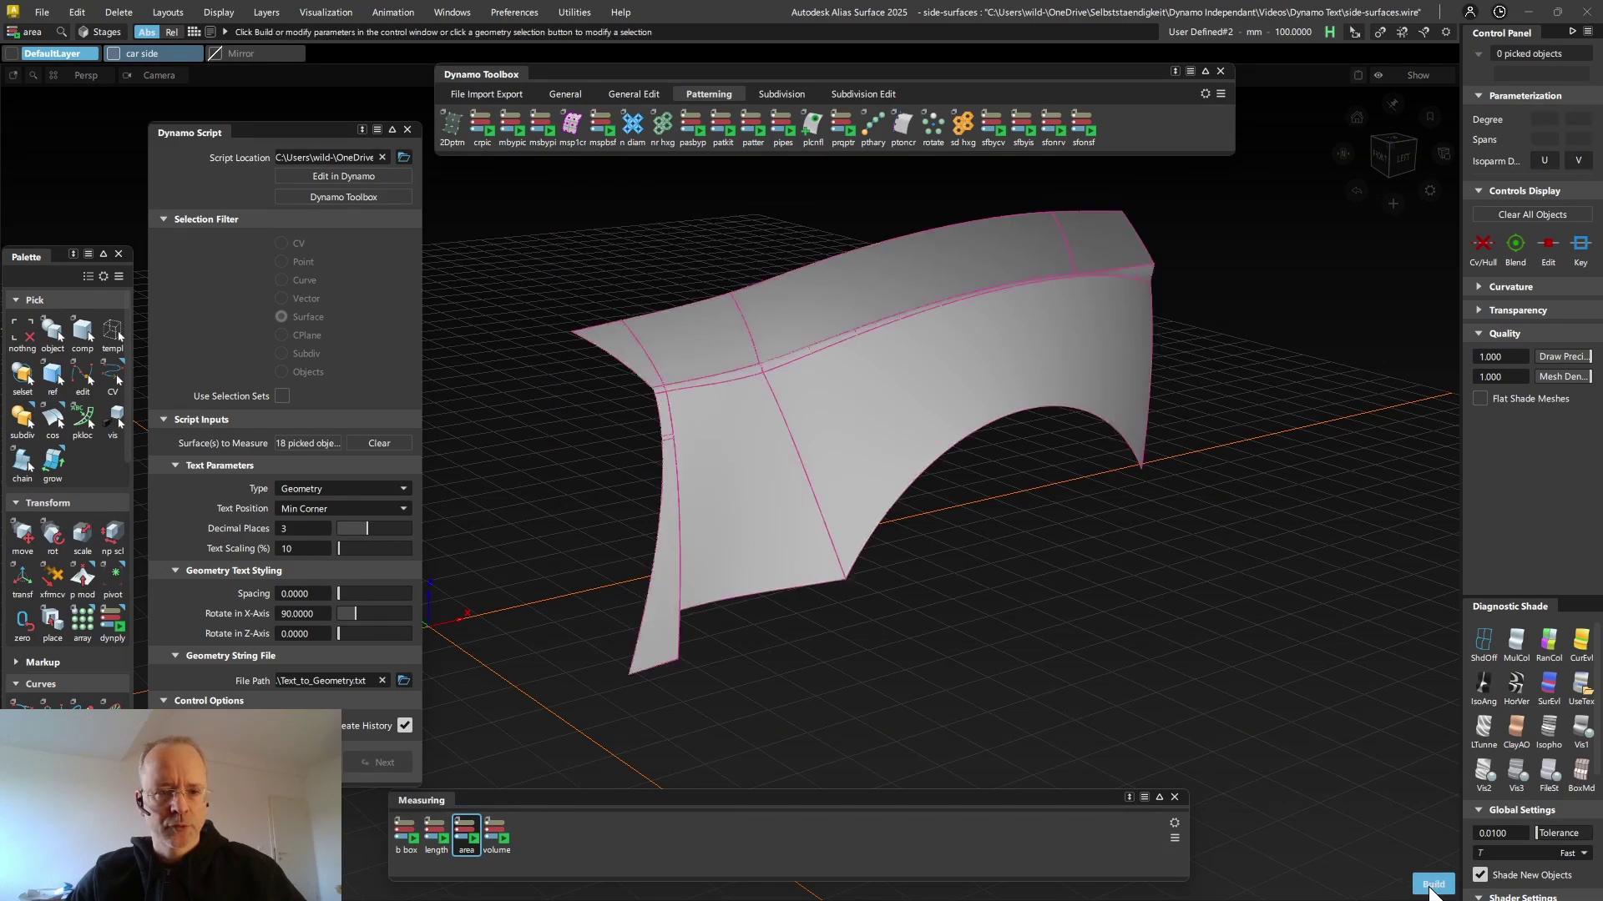
pyautogui.click(1430, 885)
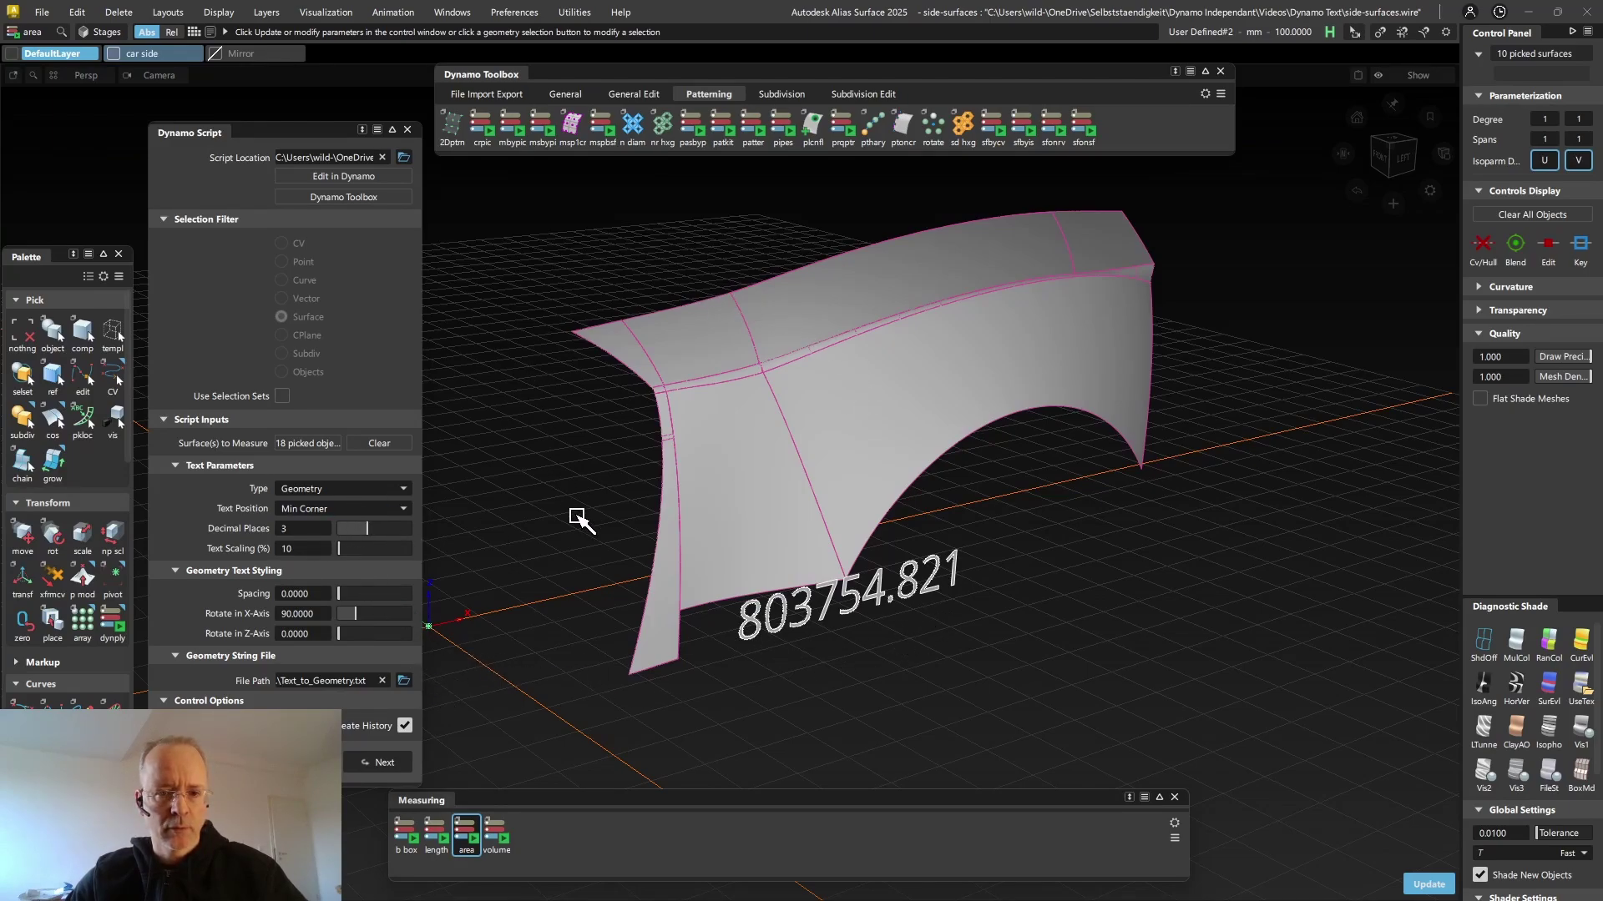
# Place the area text at Center, followed by Max Corner, and view it around the panel
pyautogui.click(363, 504)
pyautogui.click(357, 539)
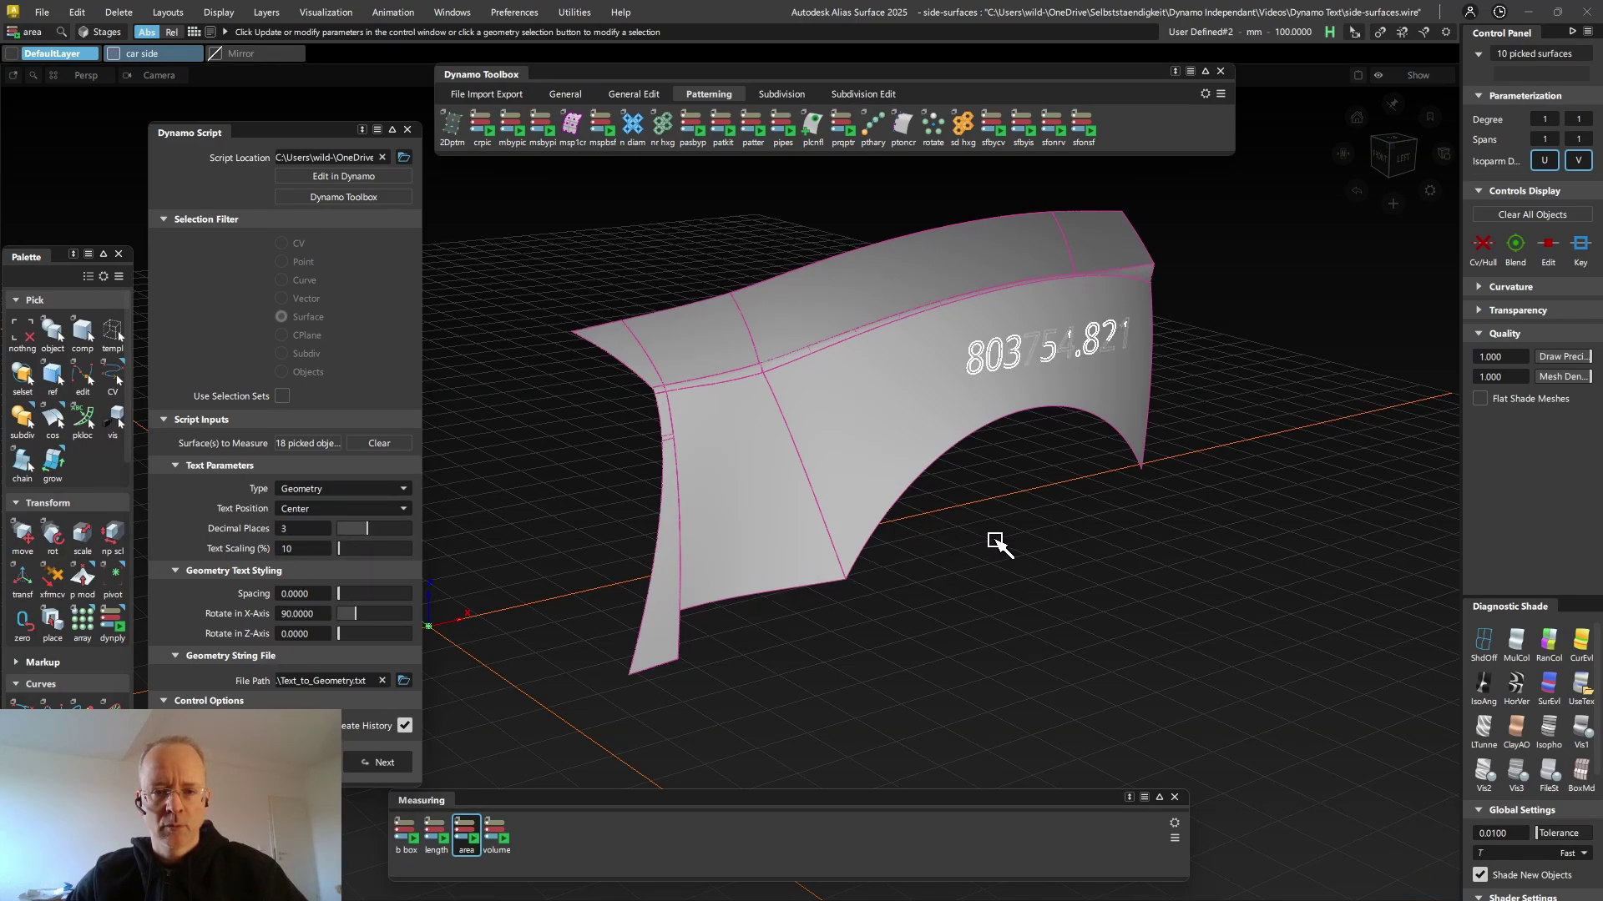
pyautogui.click(365, 509)
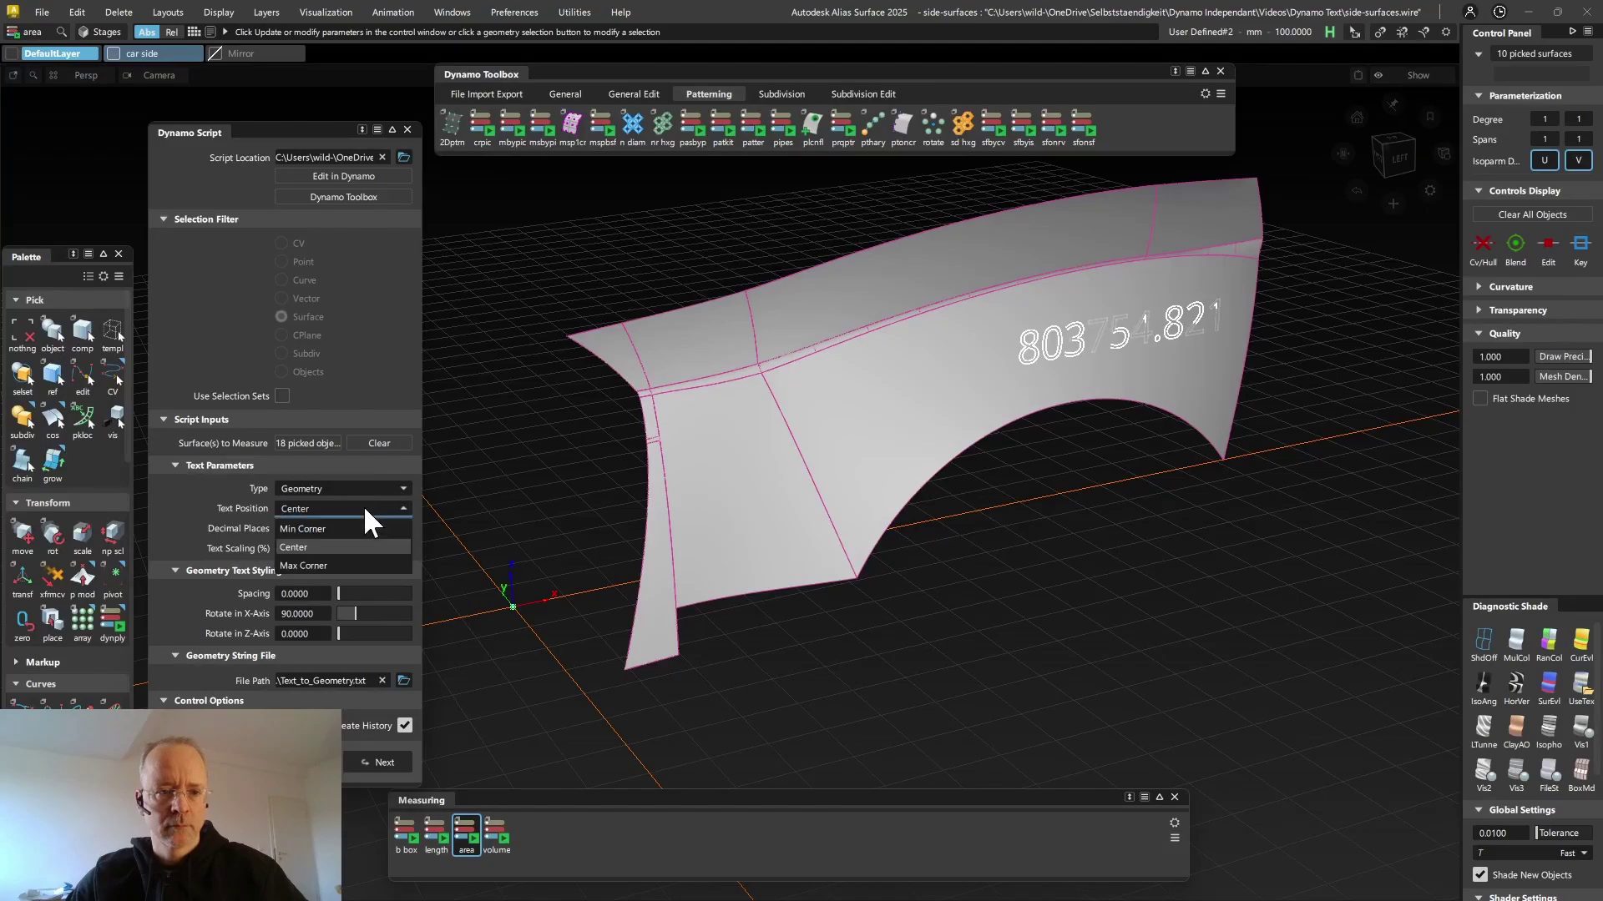
pyautogui.click(343, 565)
pyautogui.keyDown('alt'); pyautogui.keyDown('shift'); pyautogui.moveTo(866, 472); pyautogui.dragTo(599, 509); pyautogui.keyUp('shift'); pyautogui.keyUp('alt')
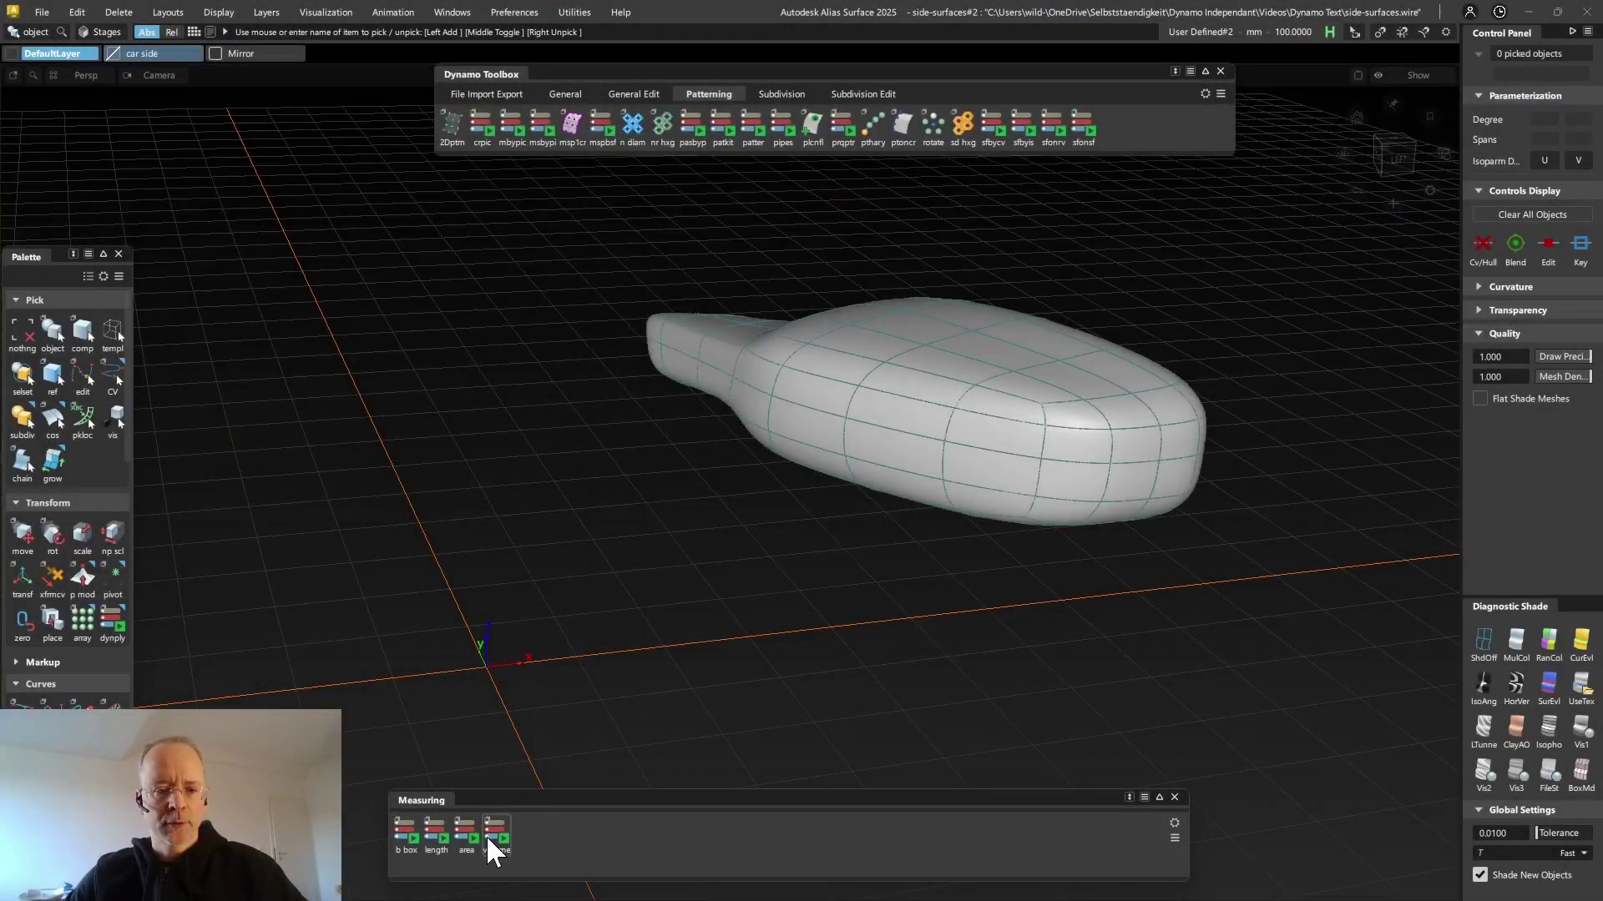
# Run the volume script on all surfaces of the closed, rounded mirror body
pyautogui.click(494, 847)
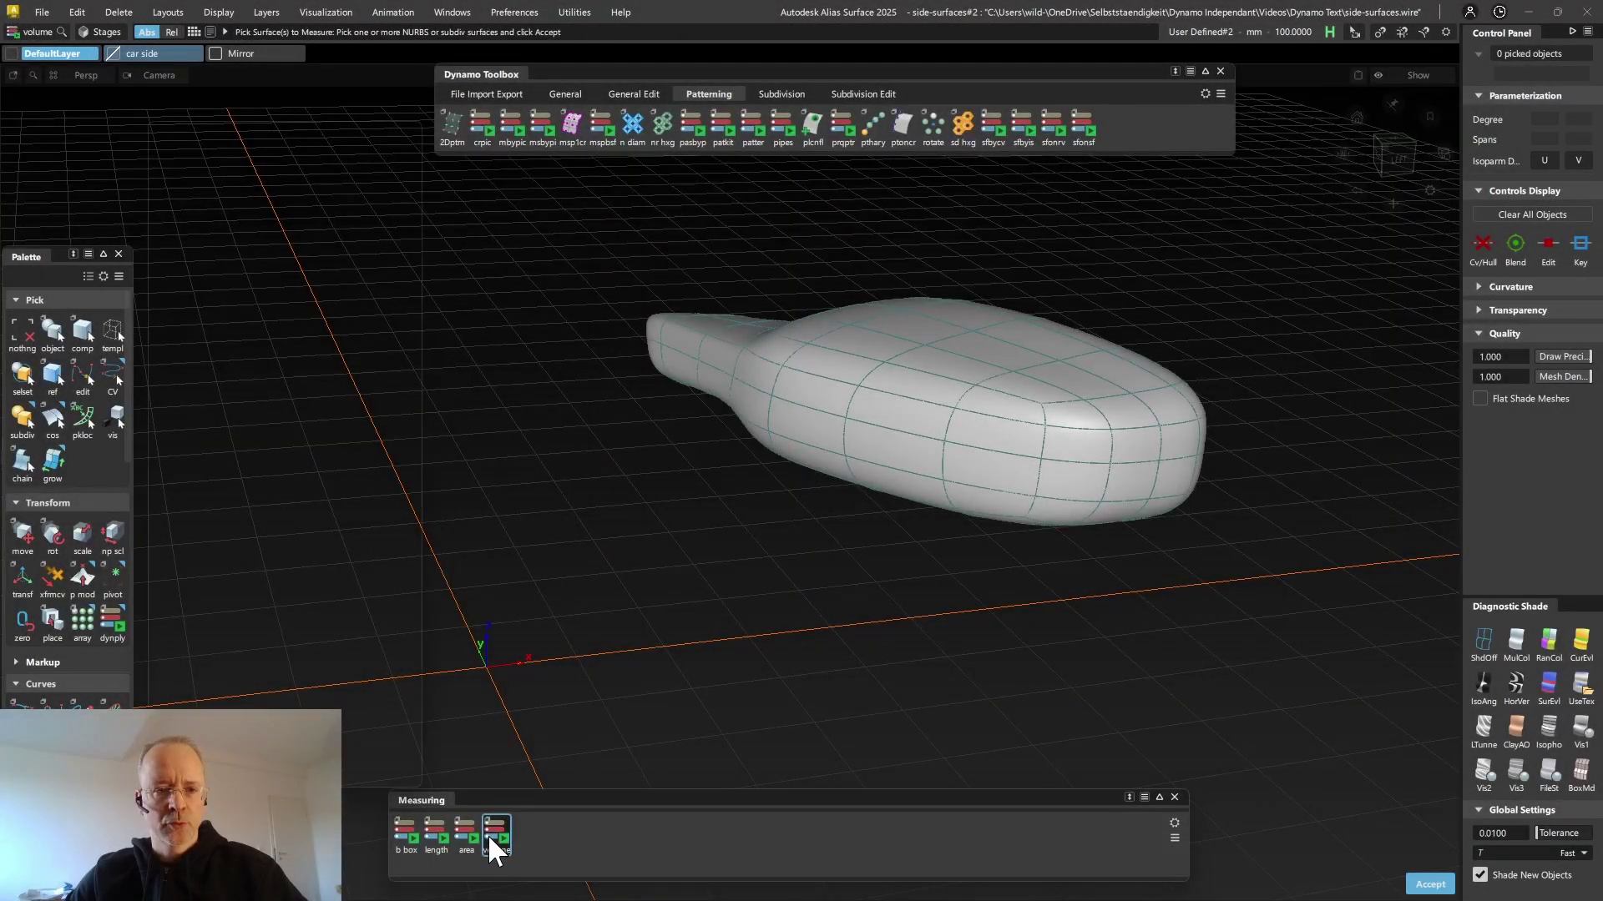
pyautogui.moveTo(1311, 237); pyautogui.dragTo(576, 607)
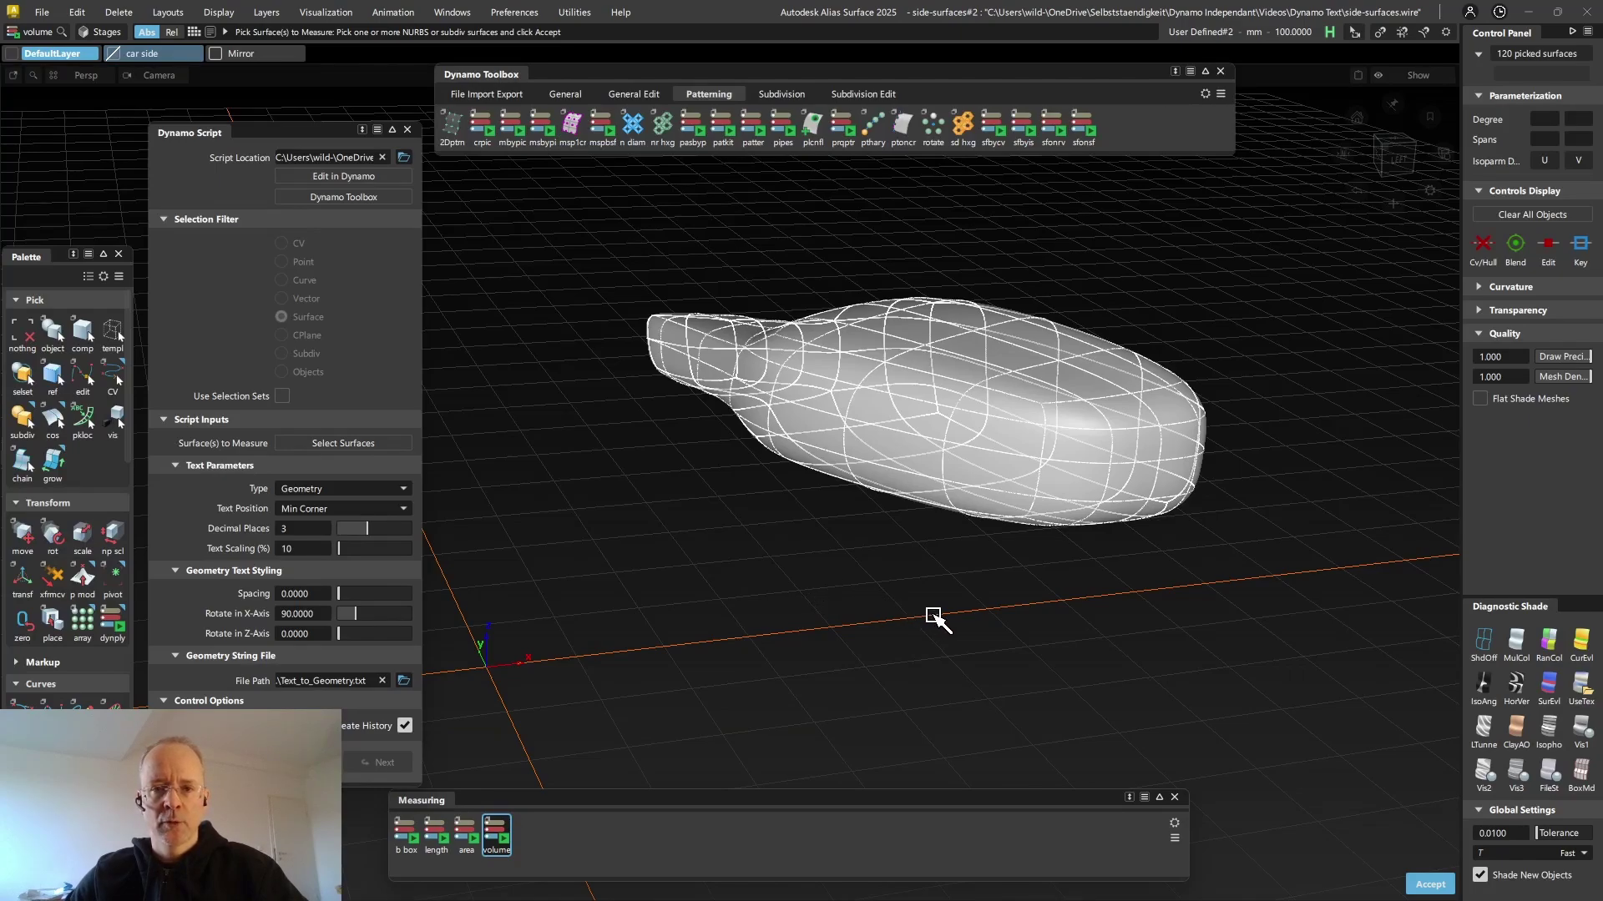
pyautogui.press('Return')
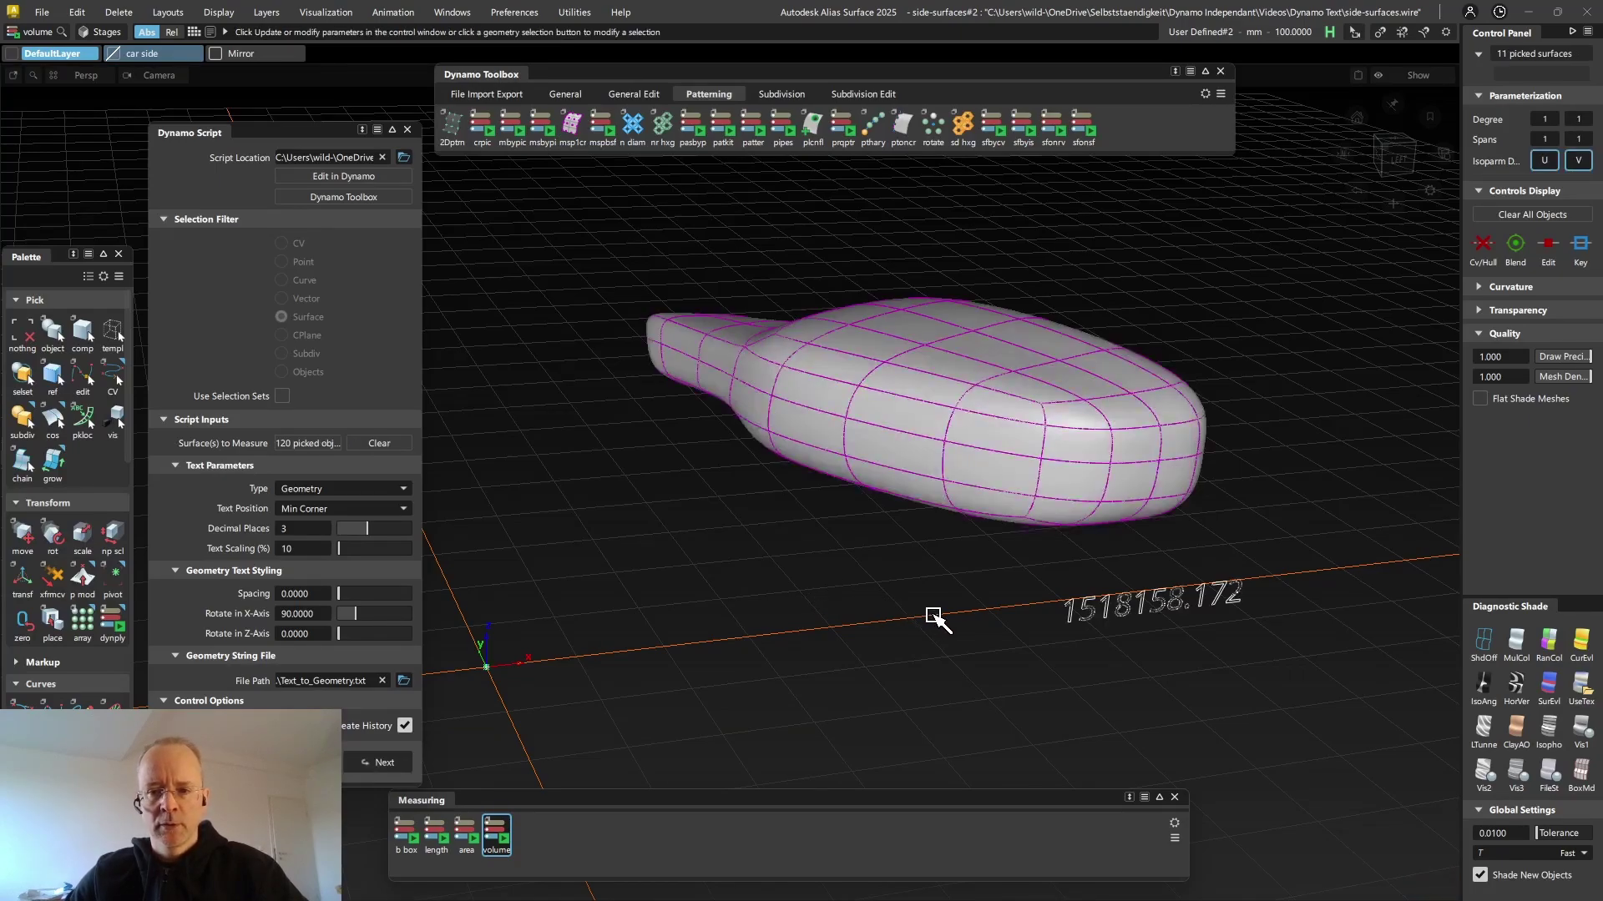
# Place the volume text at Center, followed by Max Corner, and view it above the mirror body
pyautogui.keyDown('alt'); pyautogui.keyDown('shift'); pyautogui.moveTo(1085, 605); pyautogui.dragTo(1088, 654); pyautogui.keyUp('shift'); pyautogui.keyUp('alt')
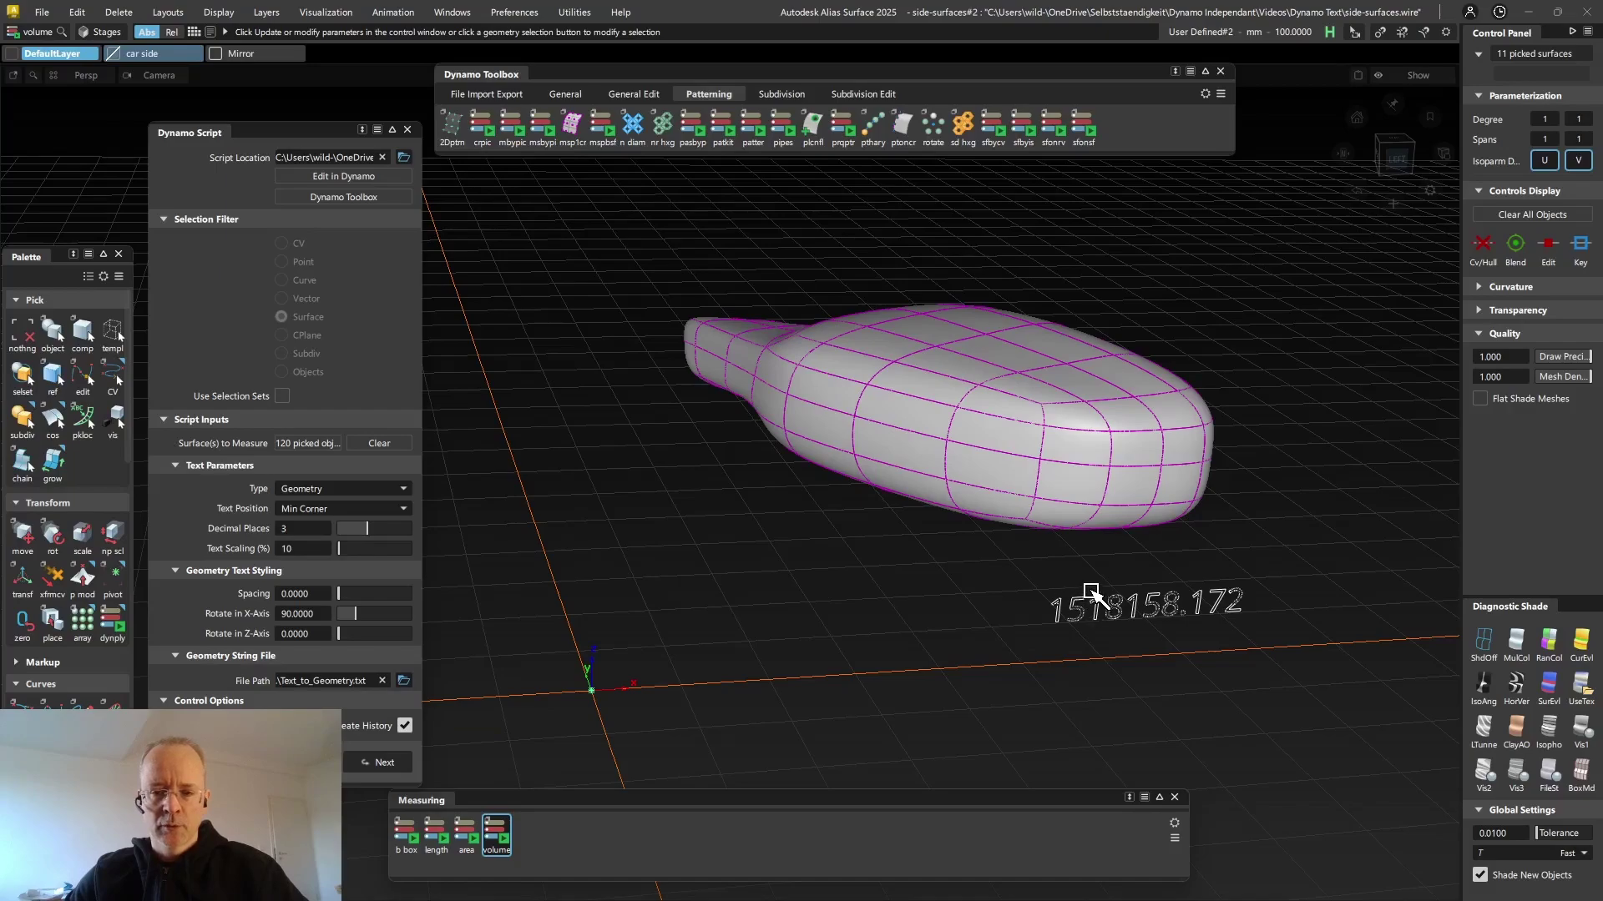
pyautogui.click(388, 506)
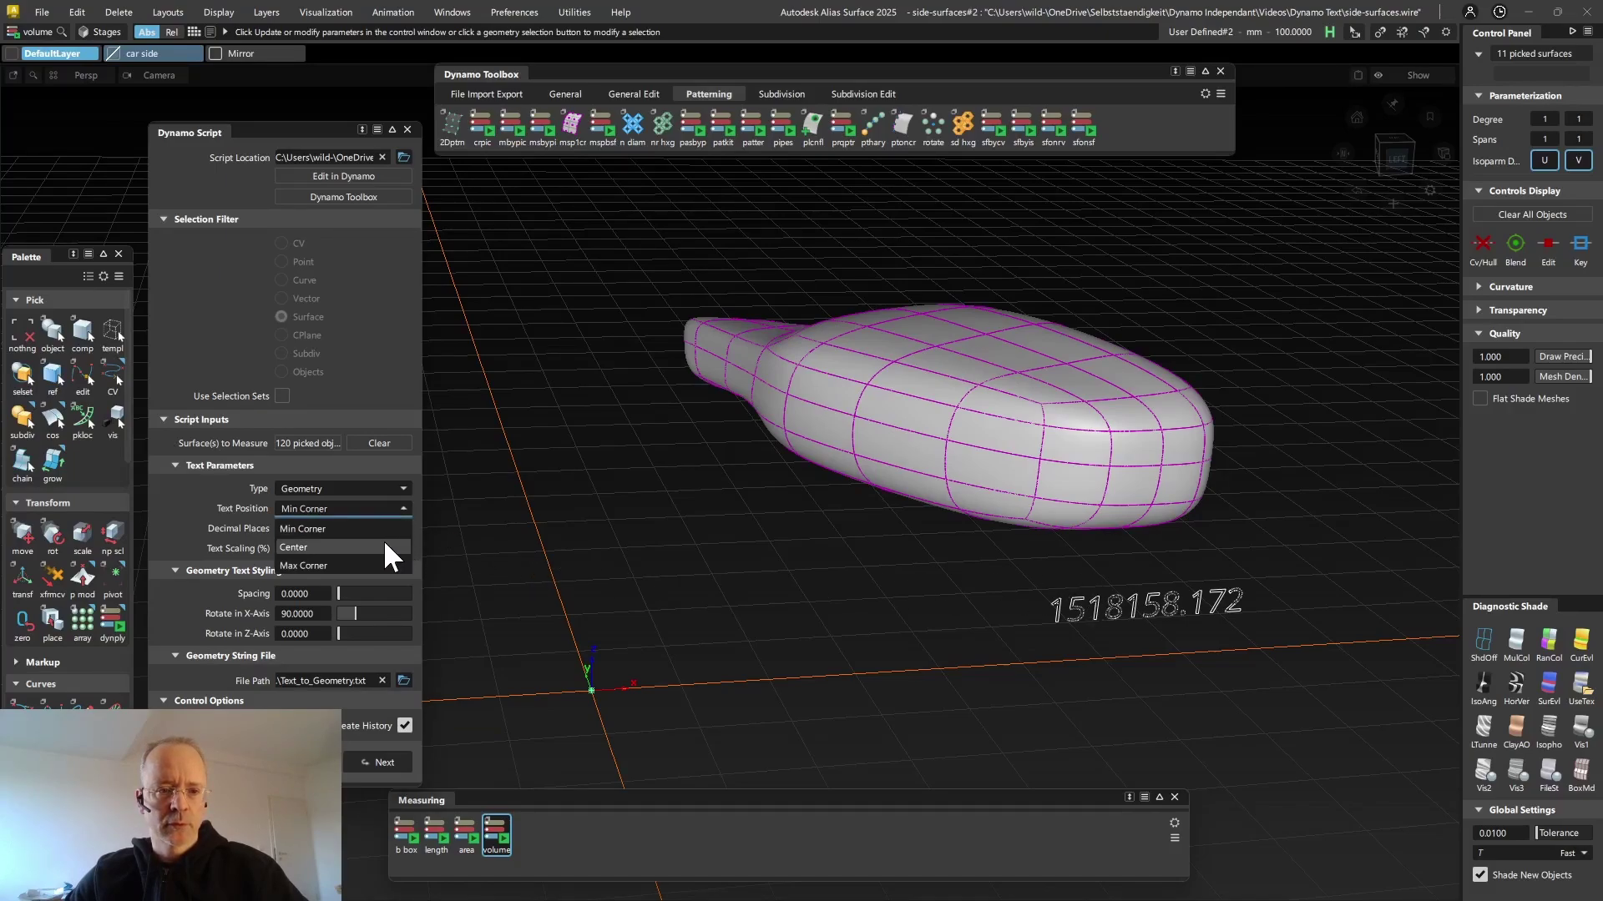
pyautogui.click(380, 539)
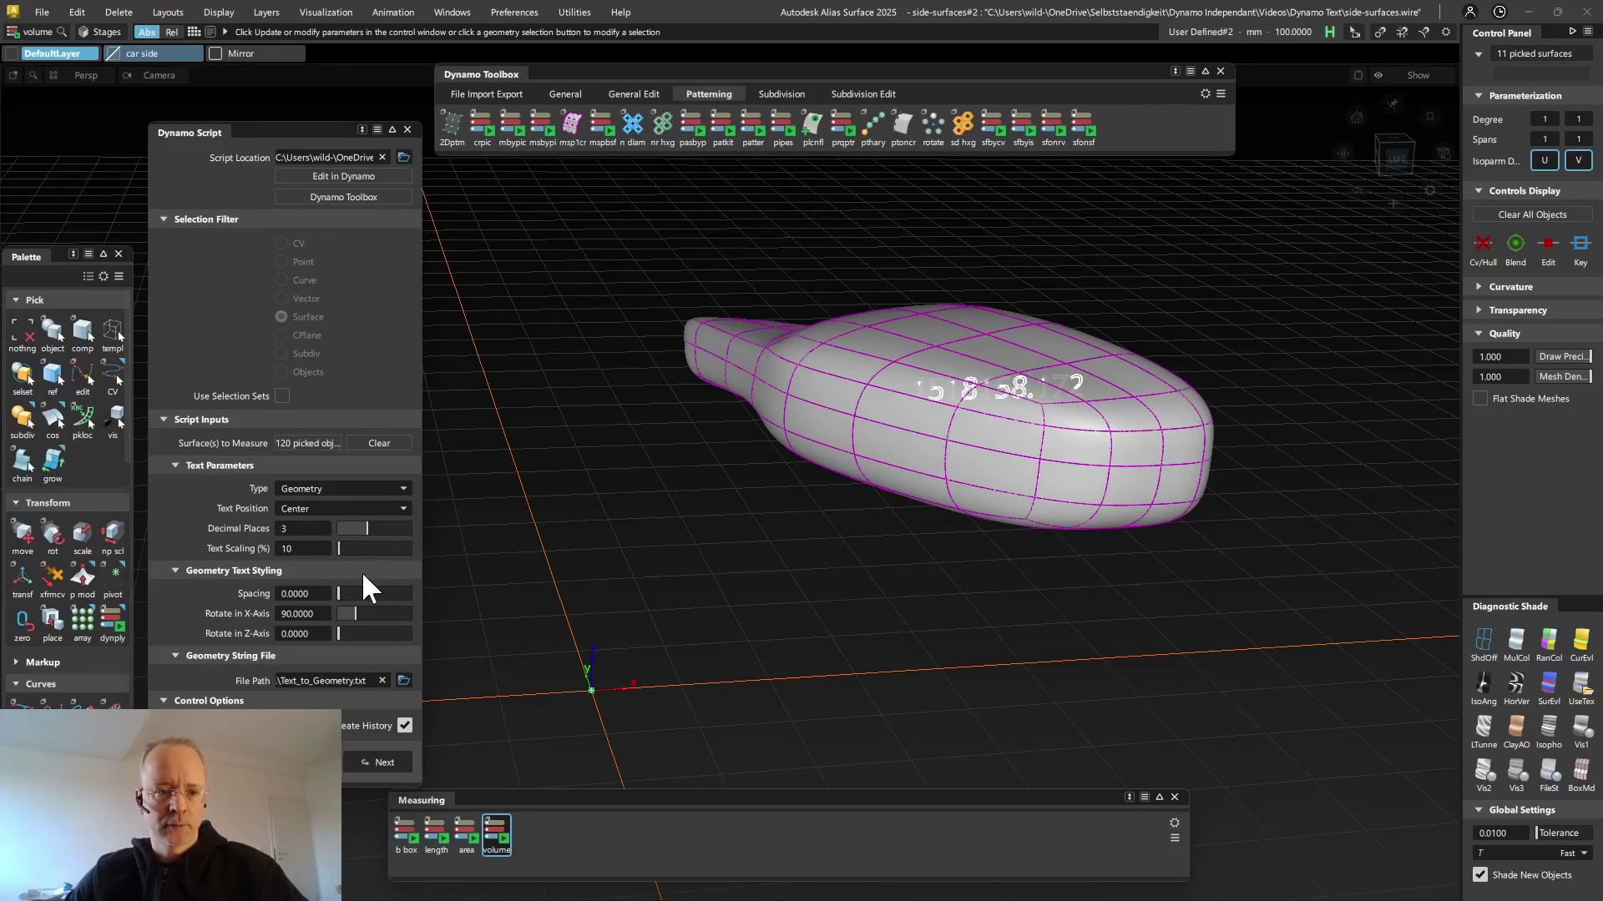
pyautogui.click(366, 508)
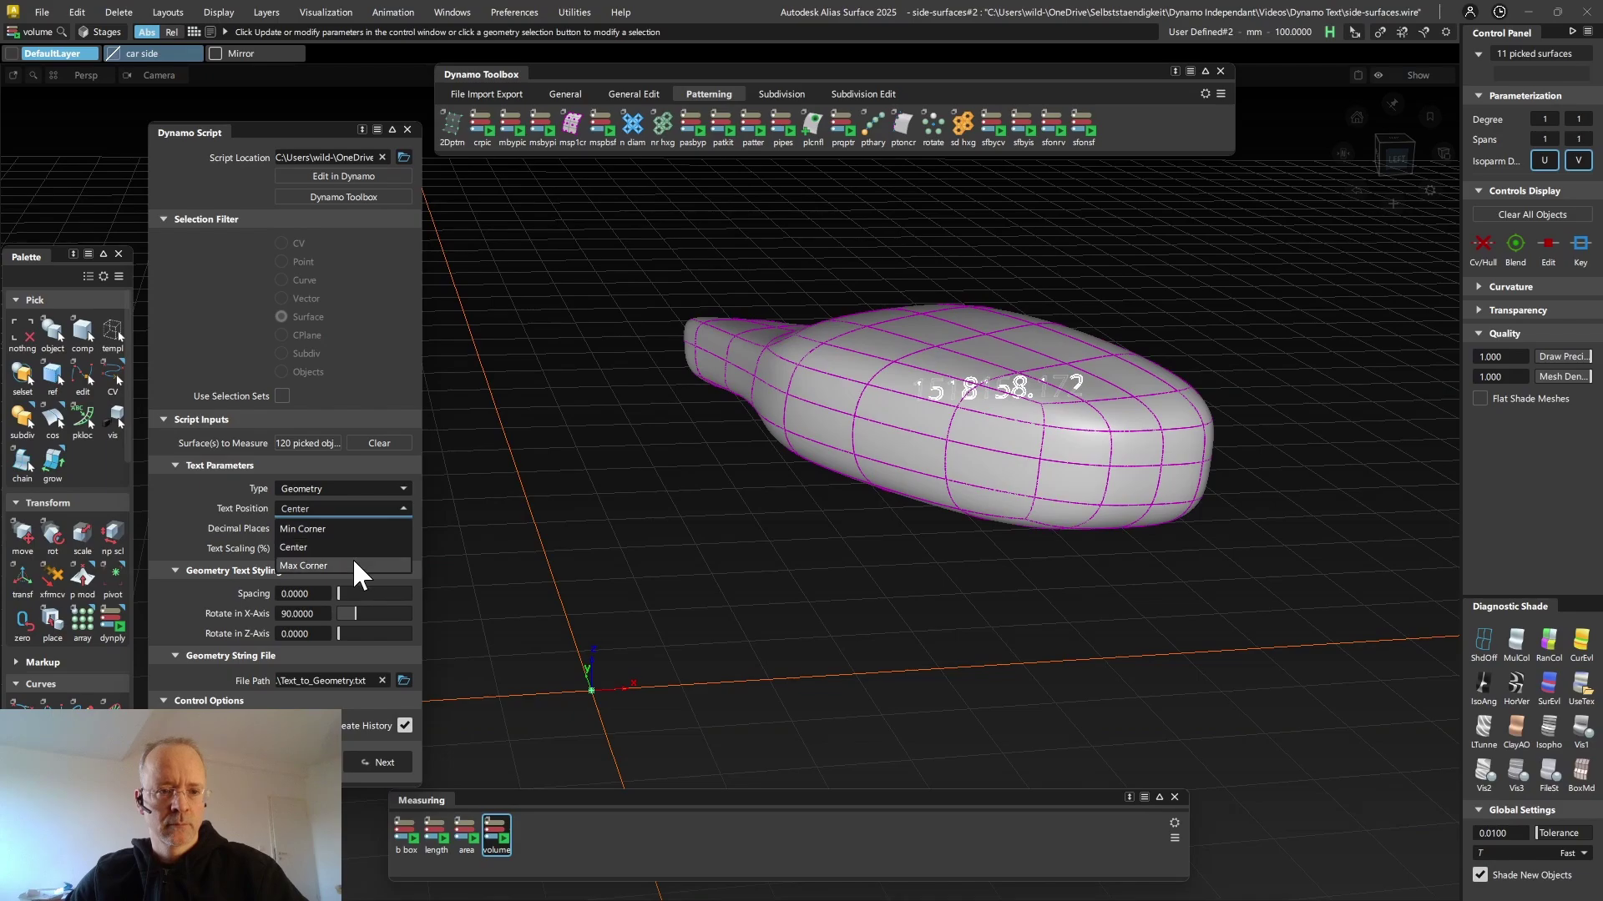
pyautogui.click(354, 559)
pyautogui.keyDown('alt'); pyautogui.keyDown('shift'); pyautogui.moveTo(664, 568); pyautogui.dragTo(998, 576); pyautogui.keyUp('shift'); pyautogui.keyUp('alt')
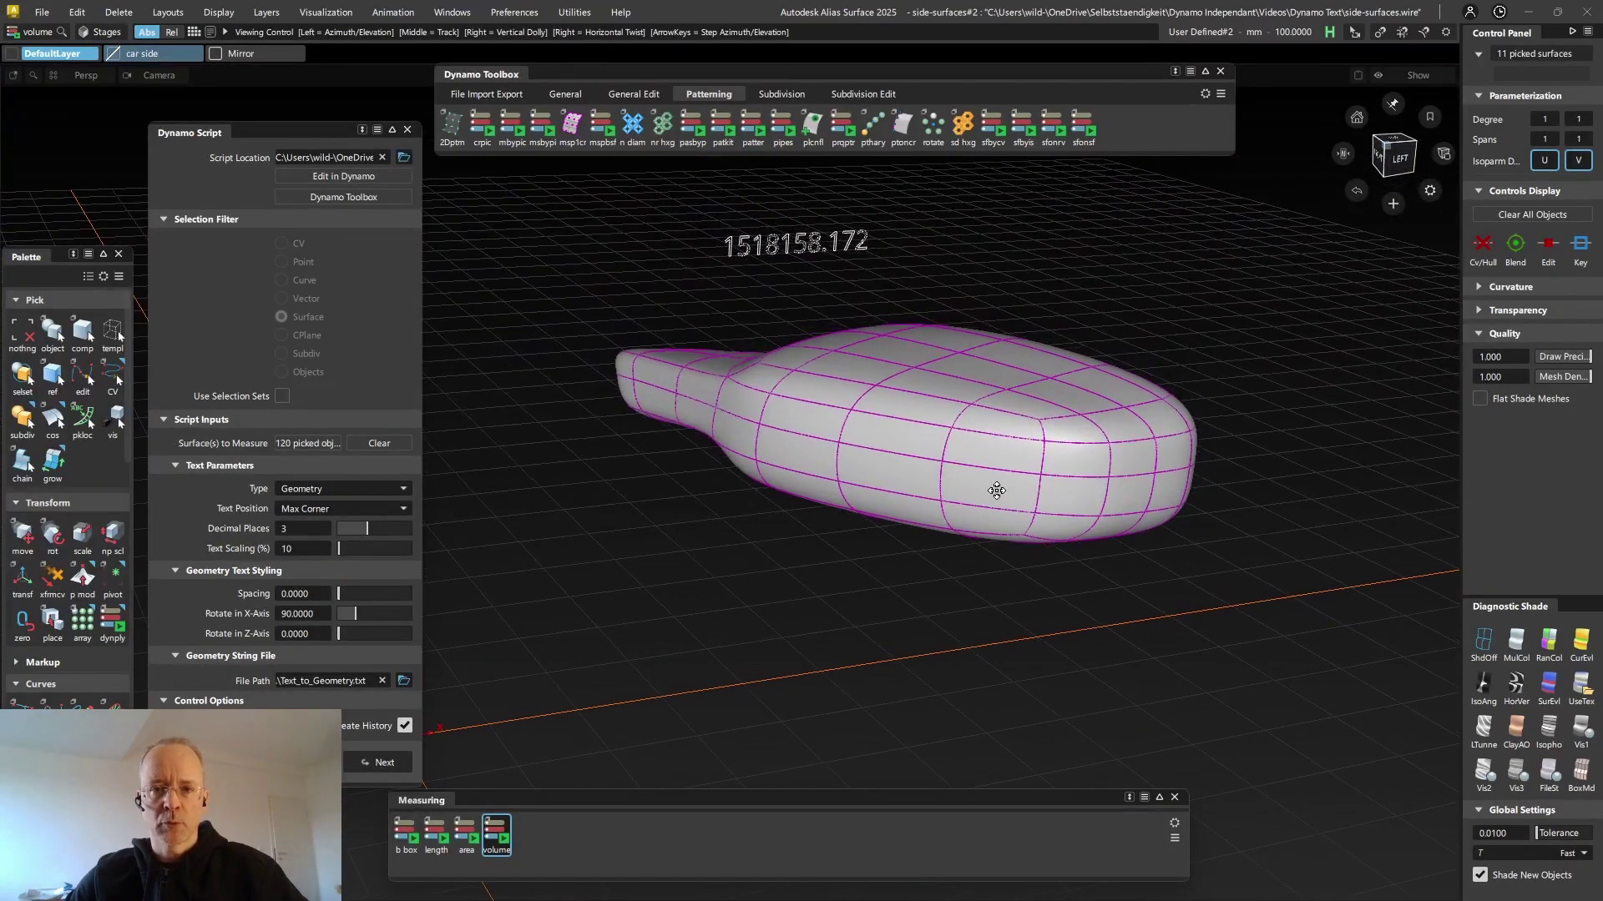